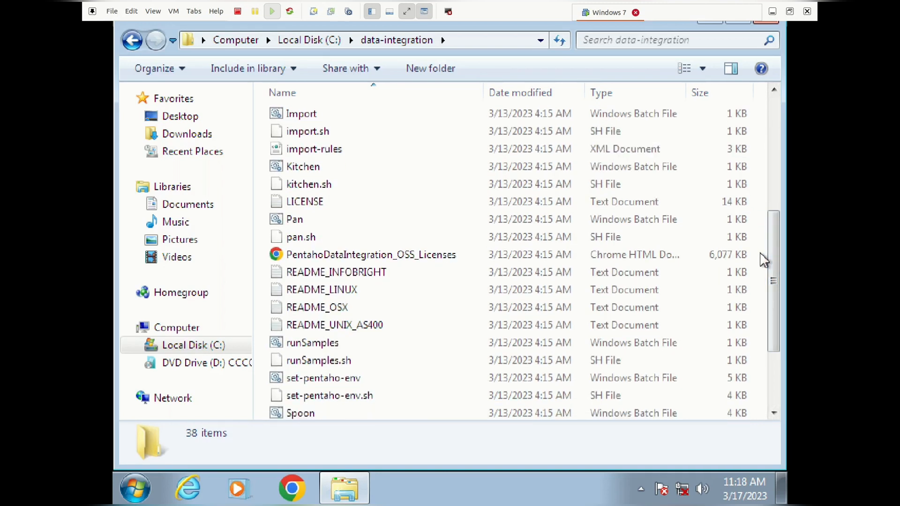
Run the Spoon Windows batch file from the data-integration folder as administrator and allow it to make changes.
drag(773, 271, 759, 317)
click(620, 307)
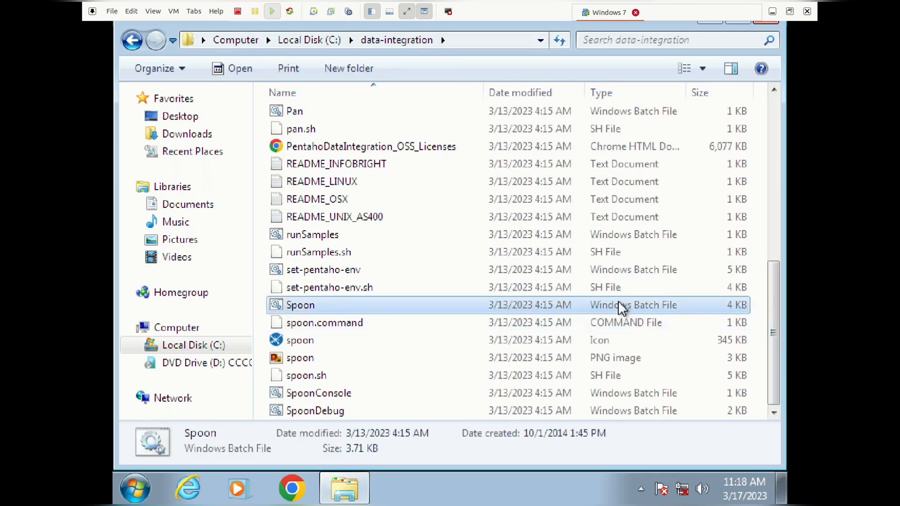
right_click(620, 306)
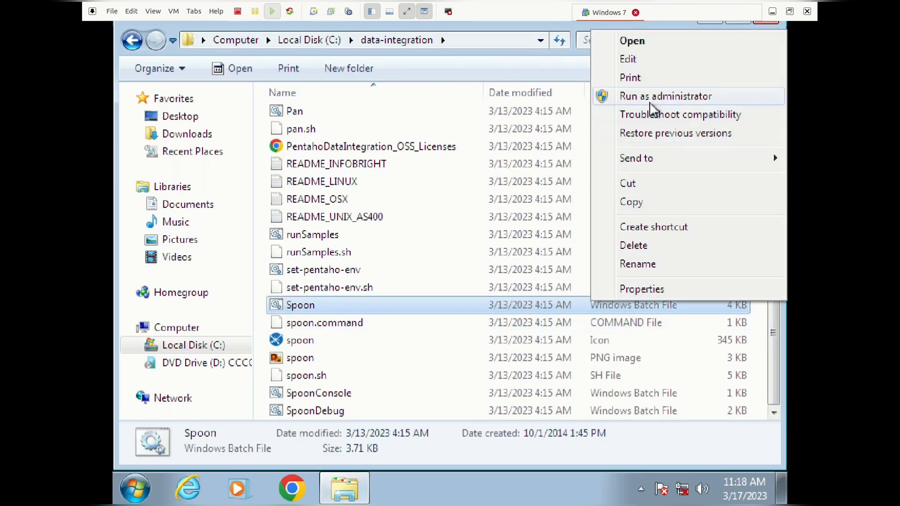
click(654, 97)
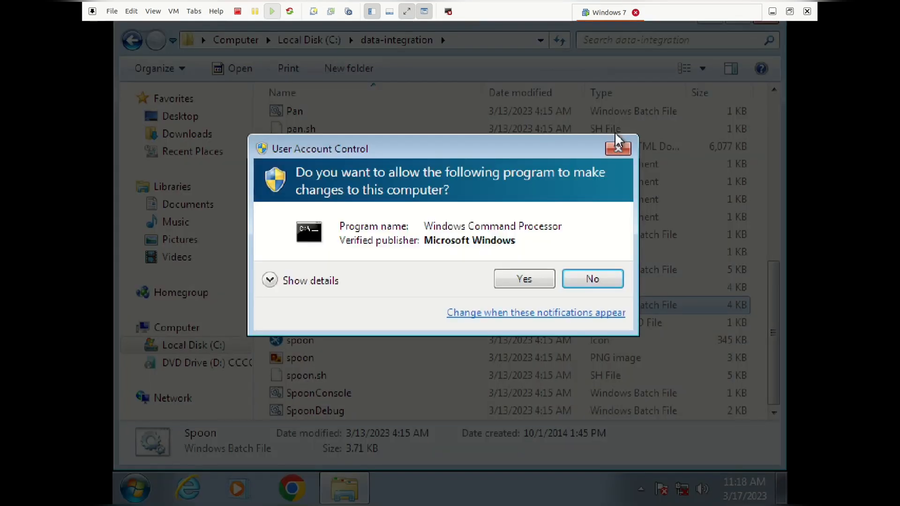
key(Left)
key(Return)
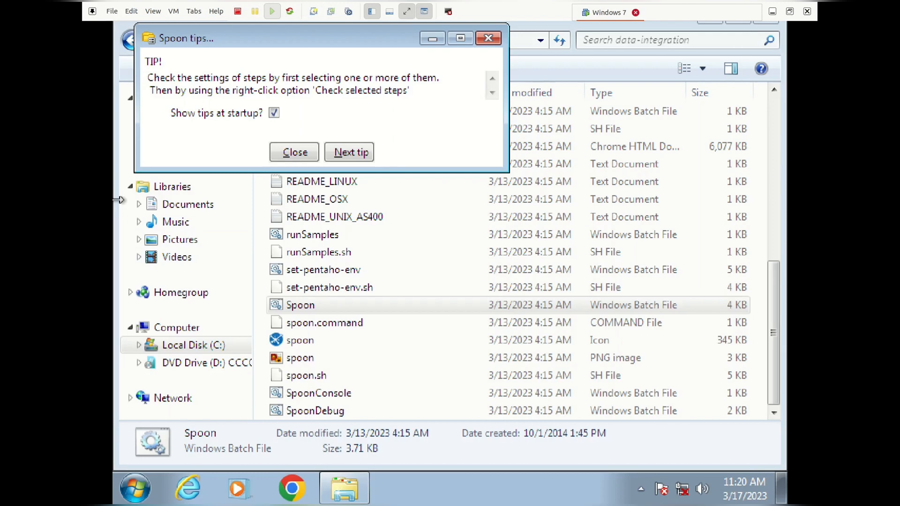
Dismiss the startup tip and welcome page, and create a new transformation.
click(297, 154)
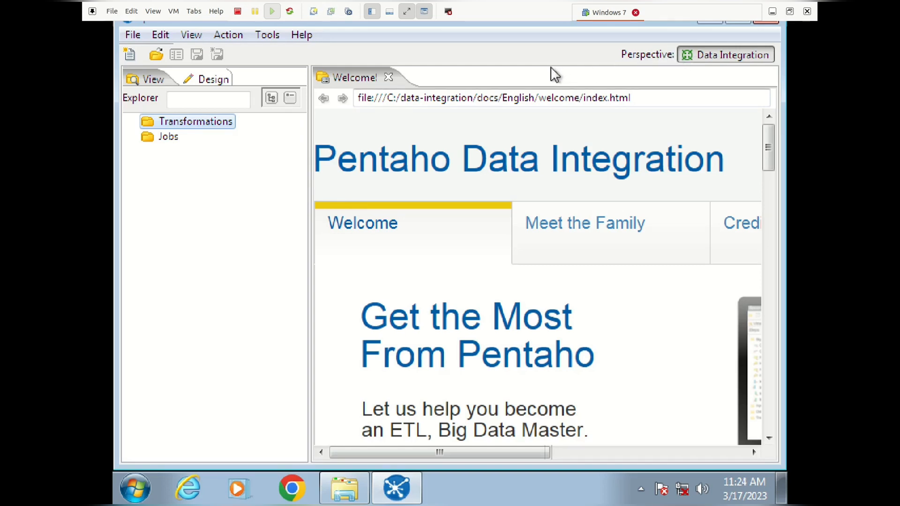
click(389, 78)
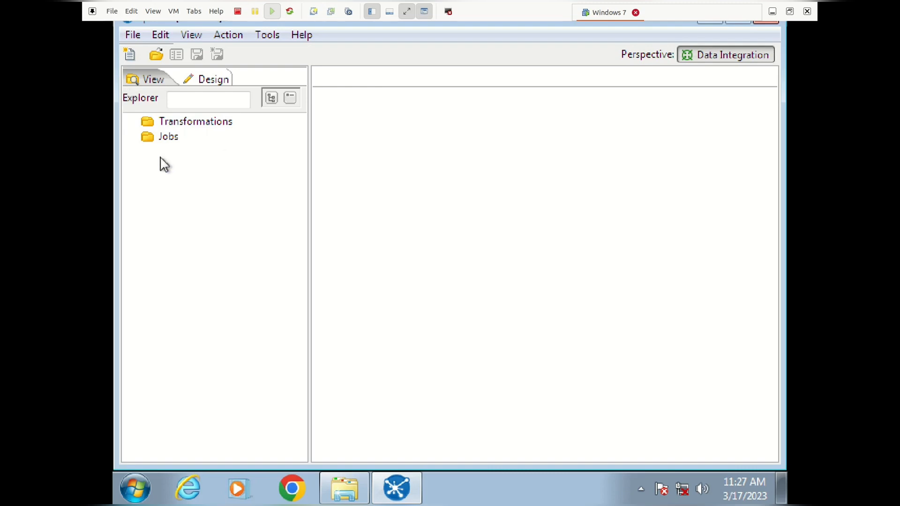
right_click(181, 129)
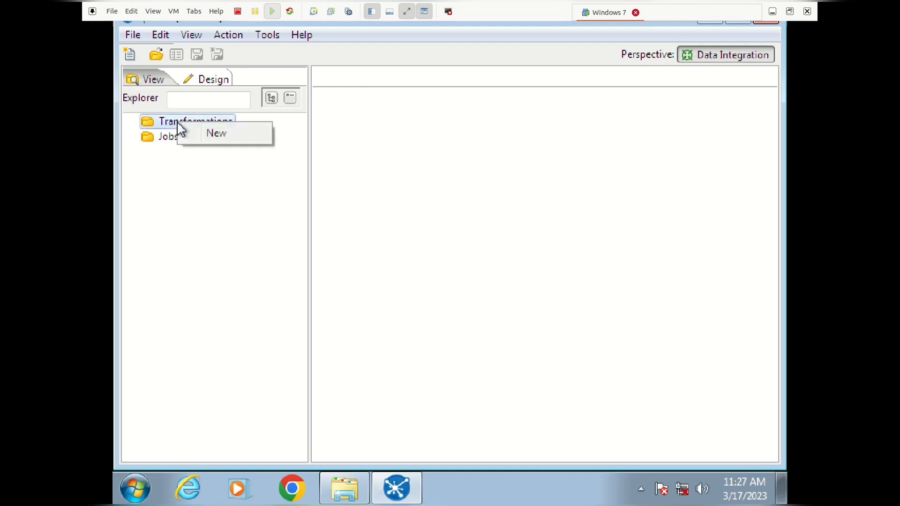
click(209, 134)
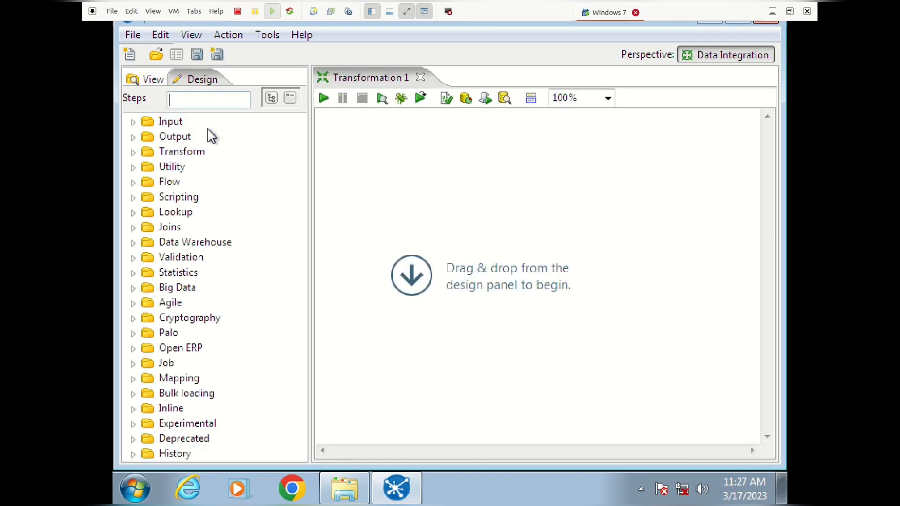
Add a Microsoft Excel Input step from the Input category to the transformation canvas.
click(136, 123)
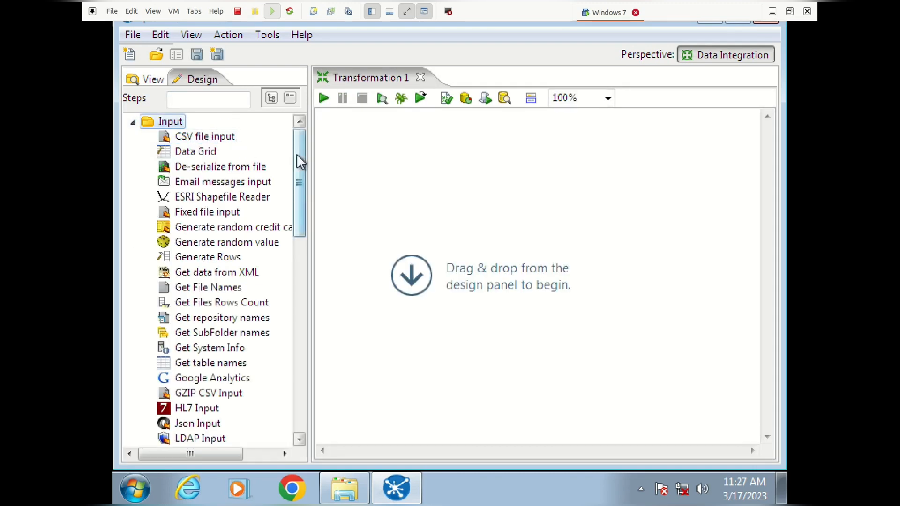
drag(297, 154, 300, 226)
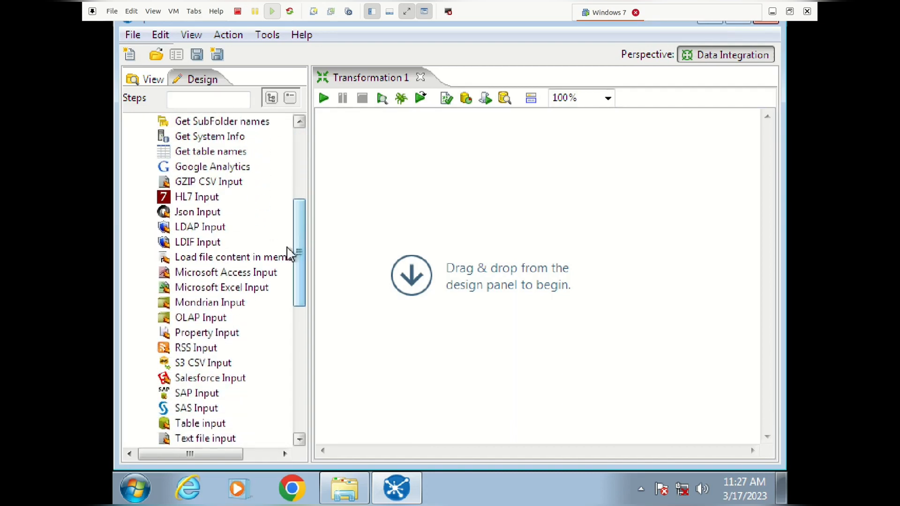
drag(258, 290, 416, 215)
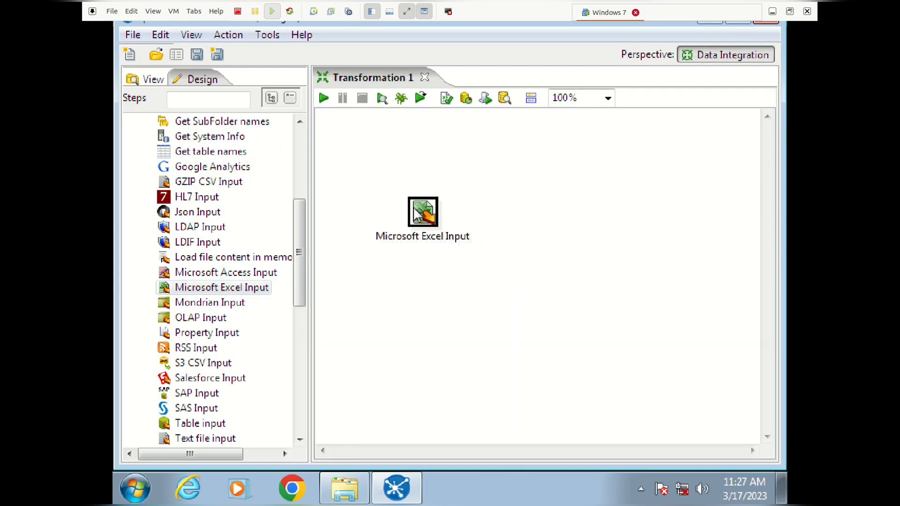
Set the Excel input's spreadsheet type to Excel 2007 XLSX (Apache POI) and add Data Transaksi (3).xlsx from latihan3 to its selected files.
double_click(415, 207)
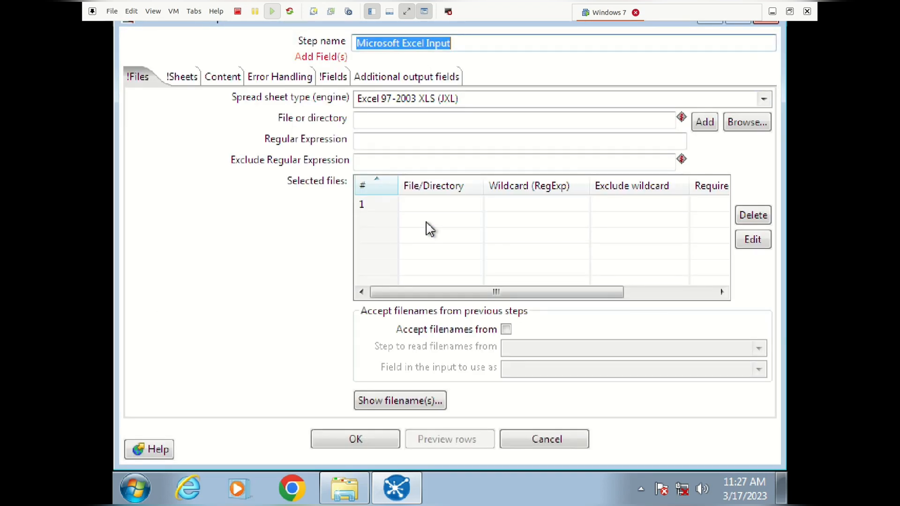
click(764, 99)
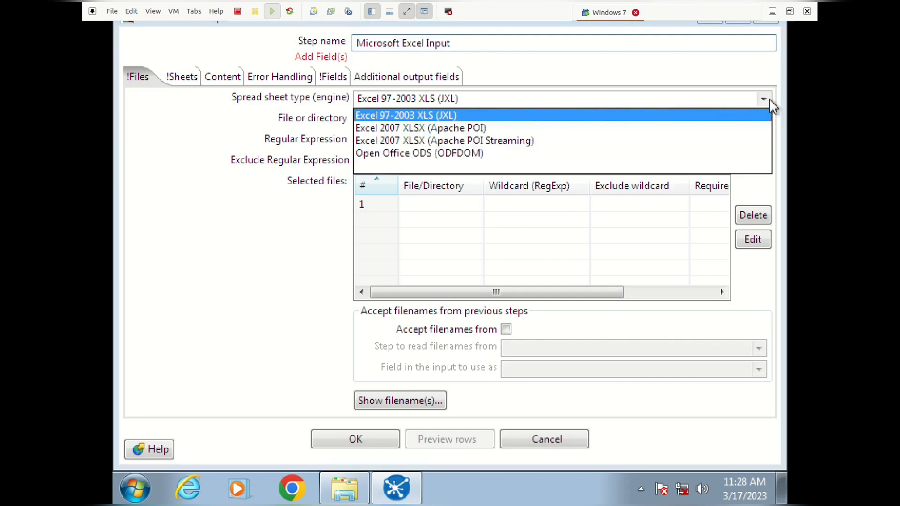
click(735, 130)
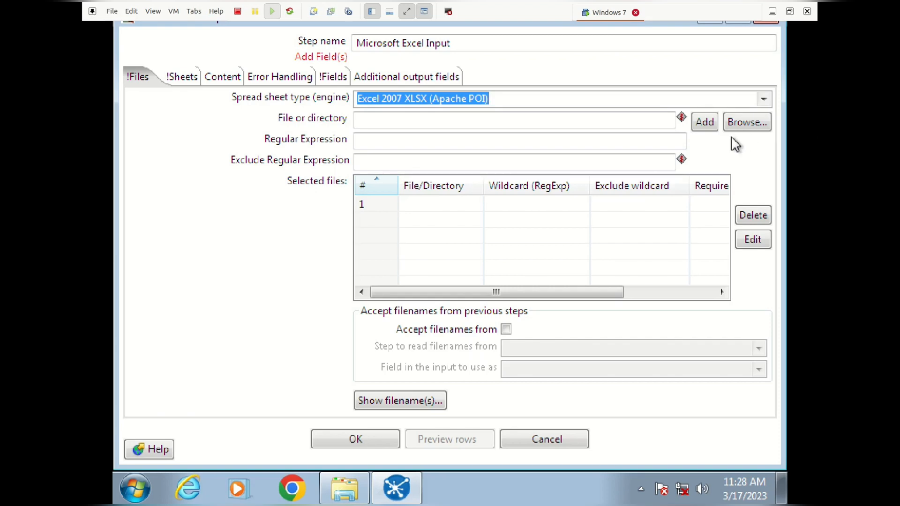
click(743, 129)
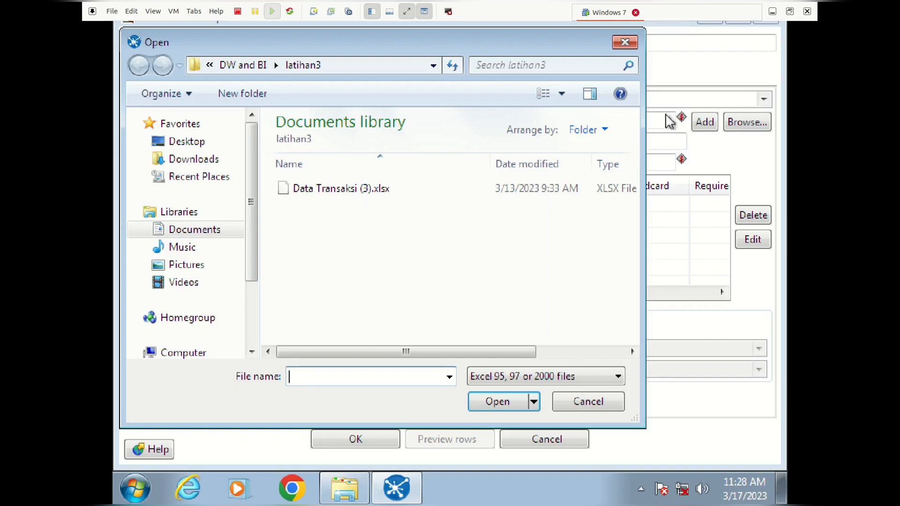
click(537, 192)
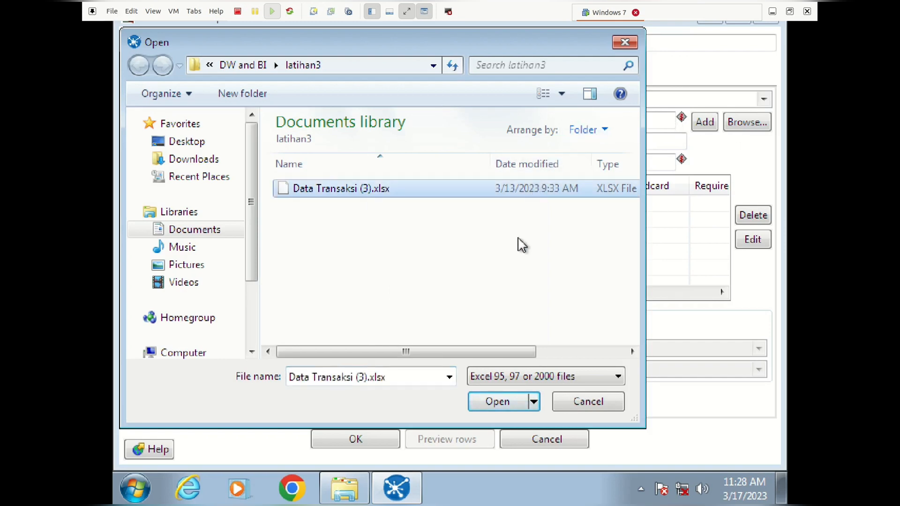
click(498, 402)
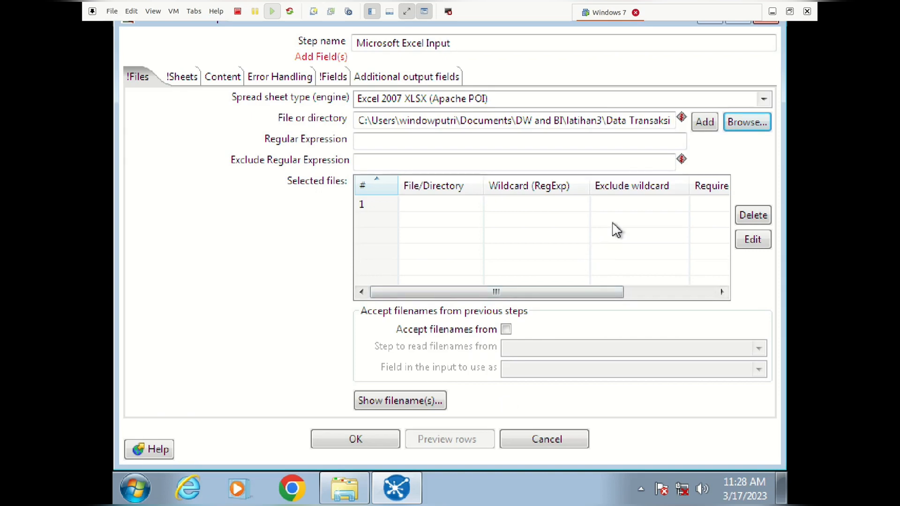
click(703, 125)
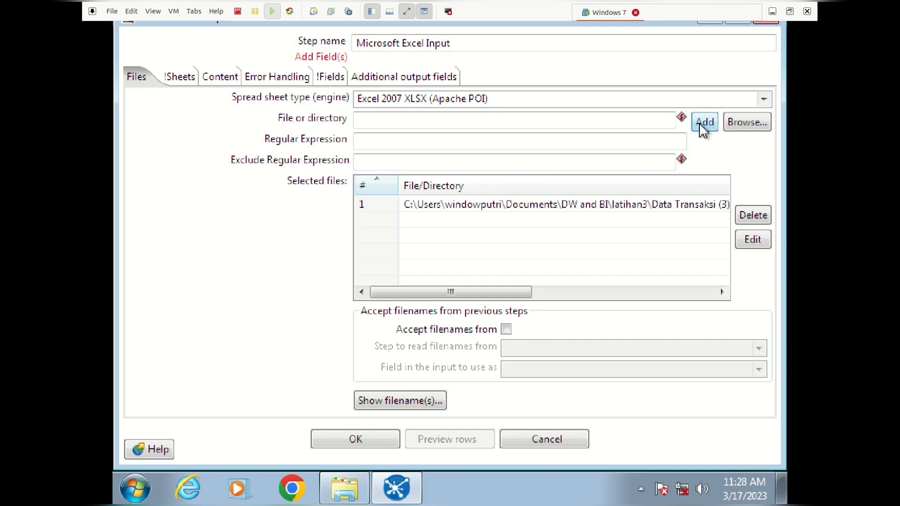
Add Sheet1 of the workbook to the list of sheets to read.
click(177, 77)
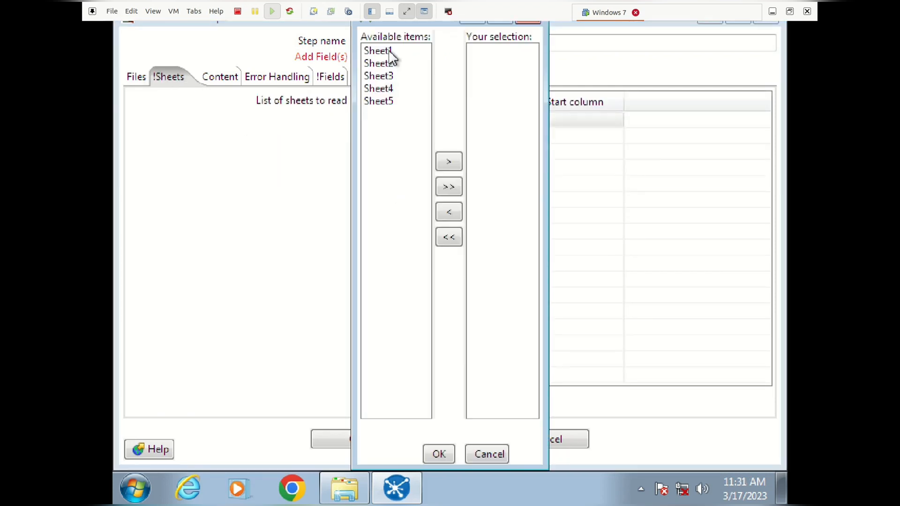
click(390, 53)
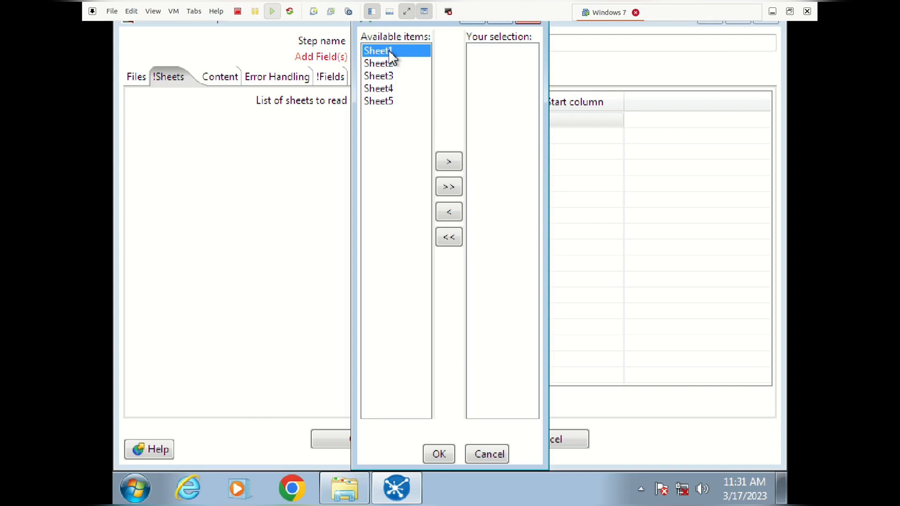
click(459, 164)
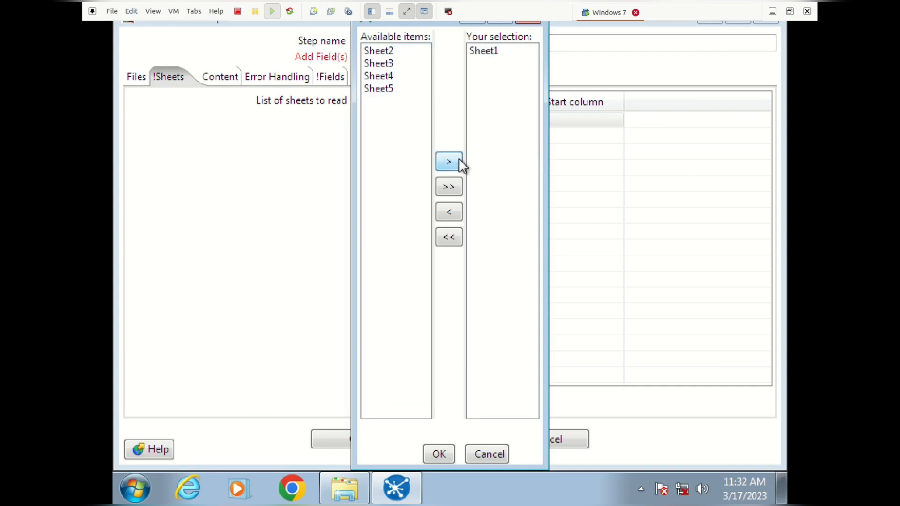
click(437, 455)
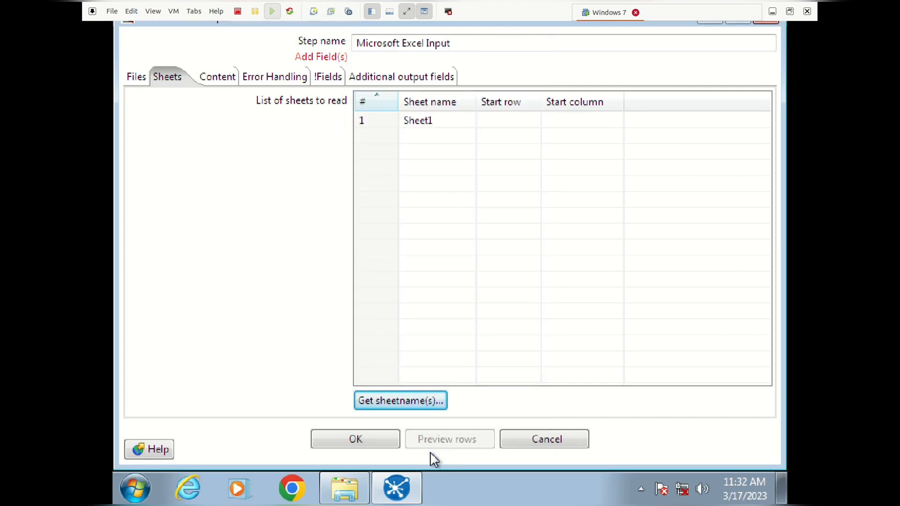
Set the start row to 1 and the start column to 1 for Sheet1.
click(516, 118)
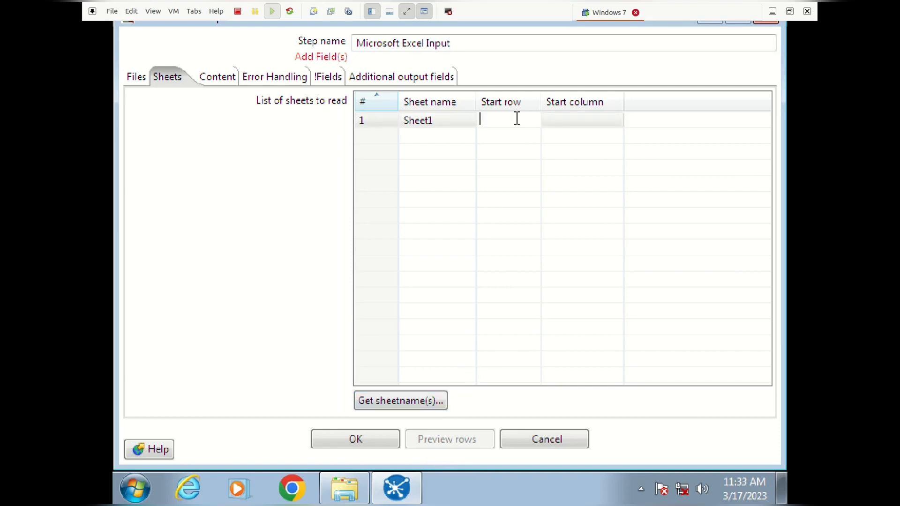
text(1)
key(Tab)
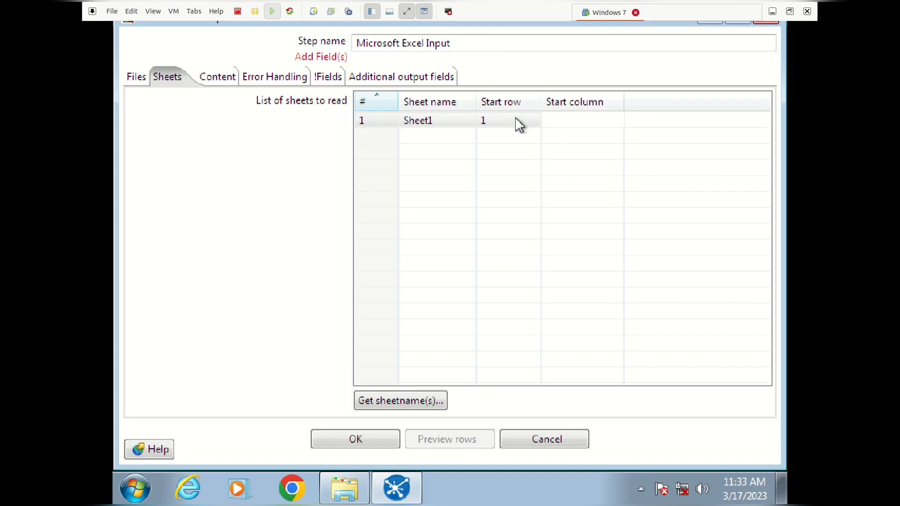
text(1)
key(Tab)
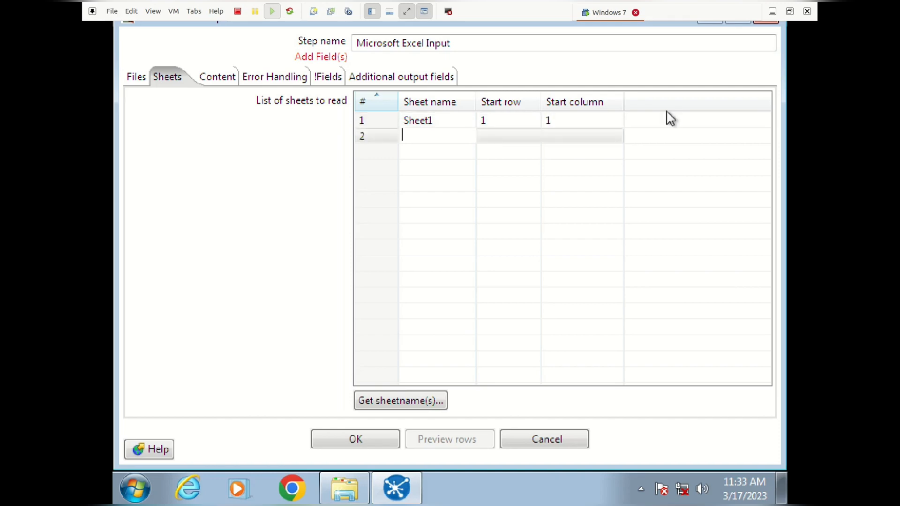
Get the Excel input's fields from the header row and set the id_transaksi field's type to String.
click(335, 82)
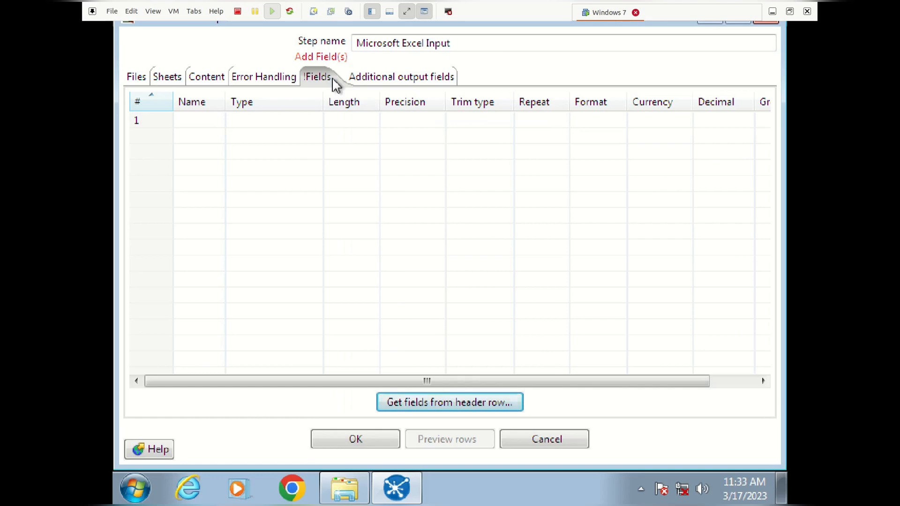
click(437, 403)
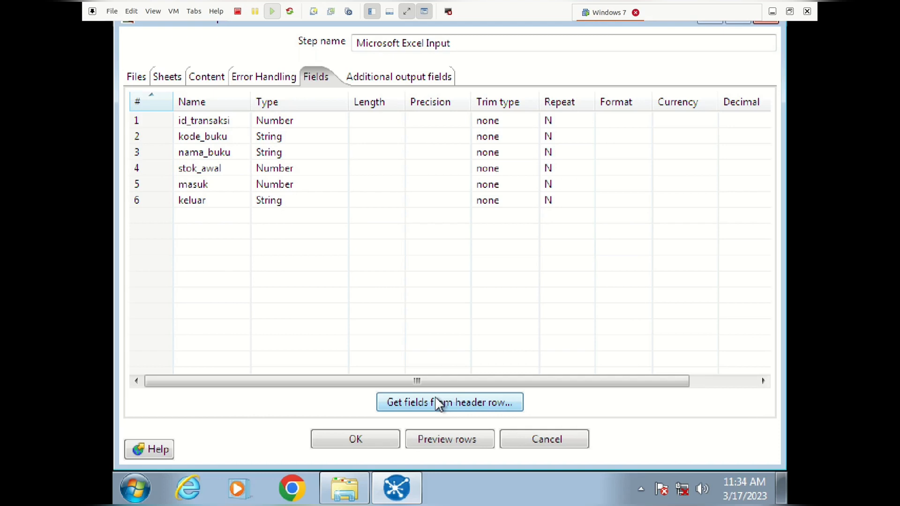
click(333, 120)
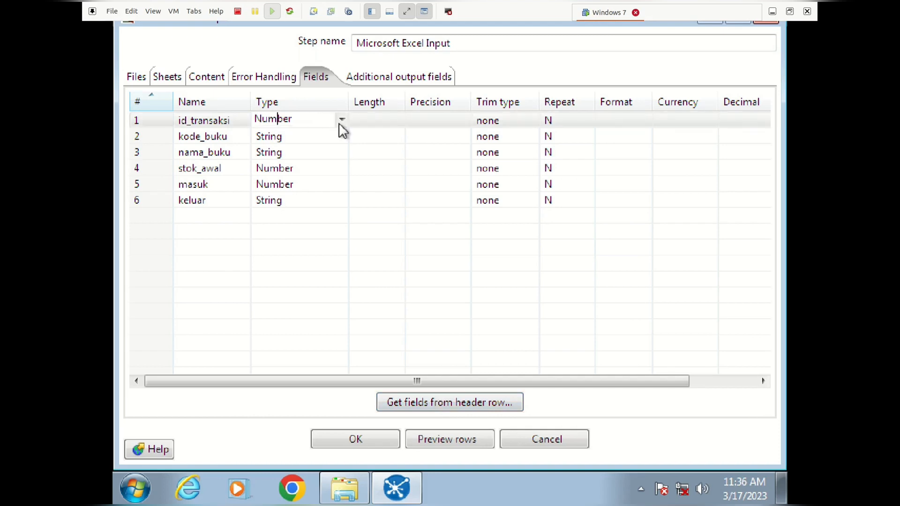
click(342, 121)
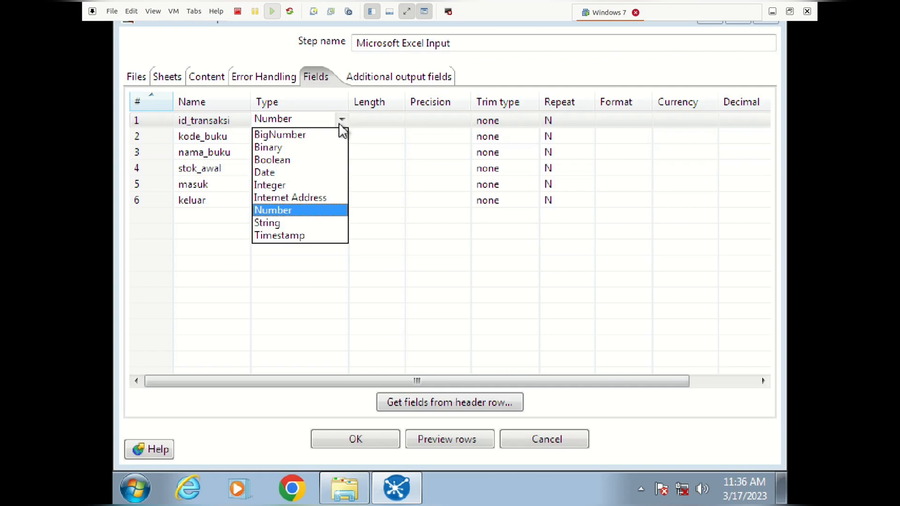
key(Up)
key(Down)
key(Down)
key(Down)
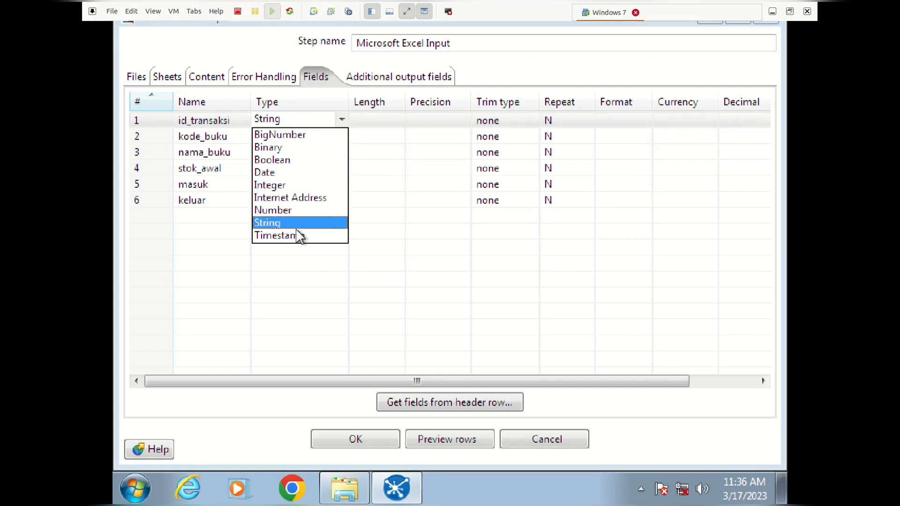
key(Return)
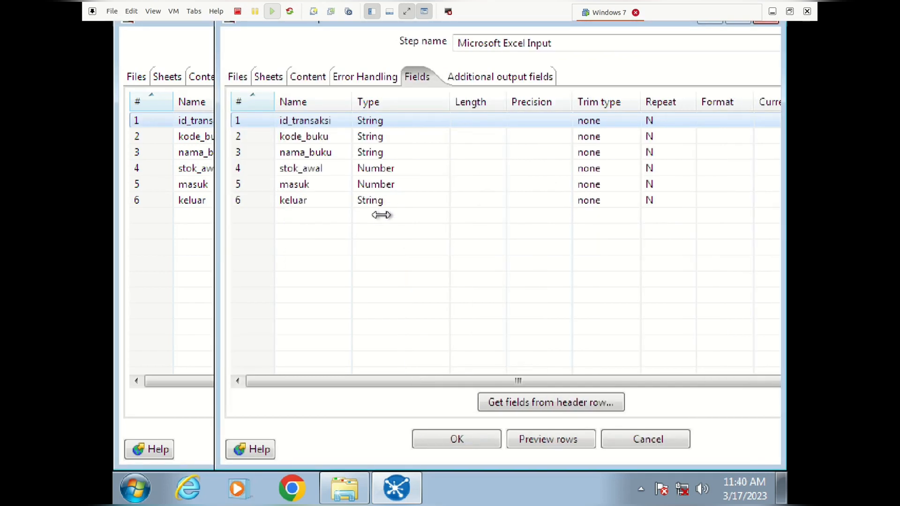
Set the keluar field's type to Number.
click(404, 202)
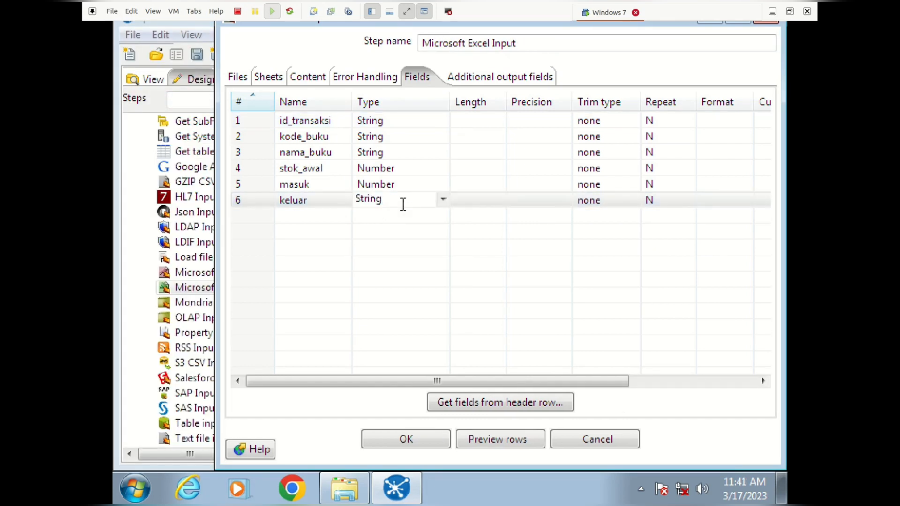
click(441, 201)
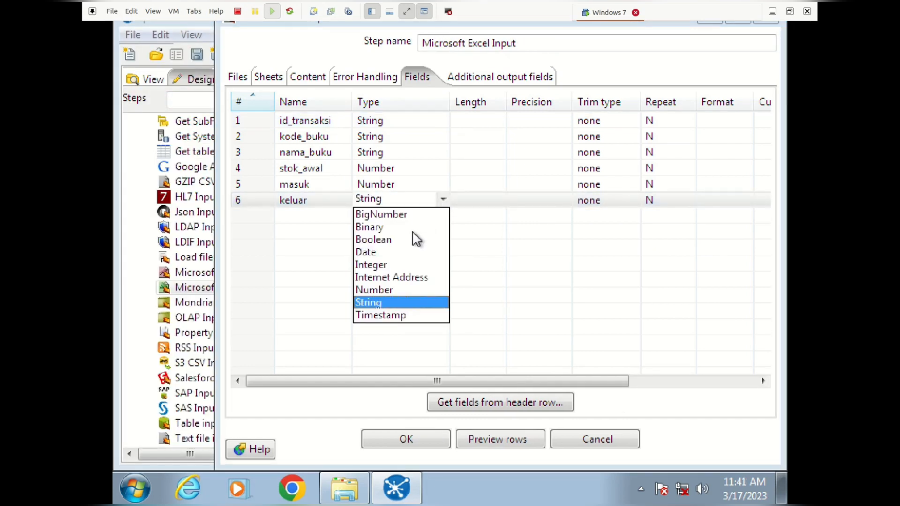
click(391, 290)
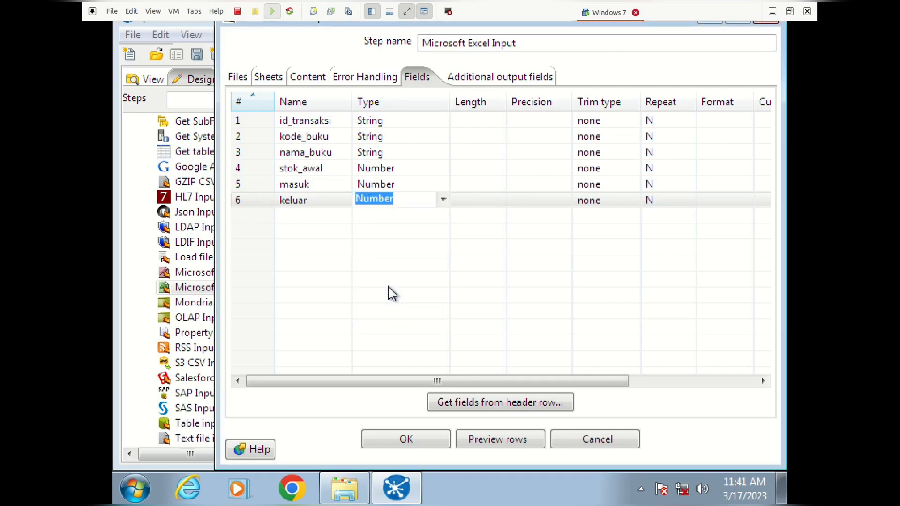
Preview the Microsoft Excel Input data with a preview size of 1000 rows, and close the preview.
click(488, 441)
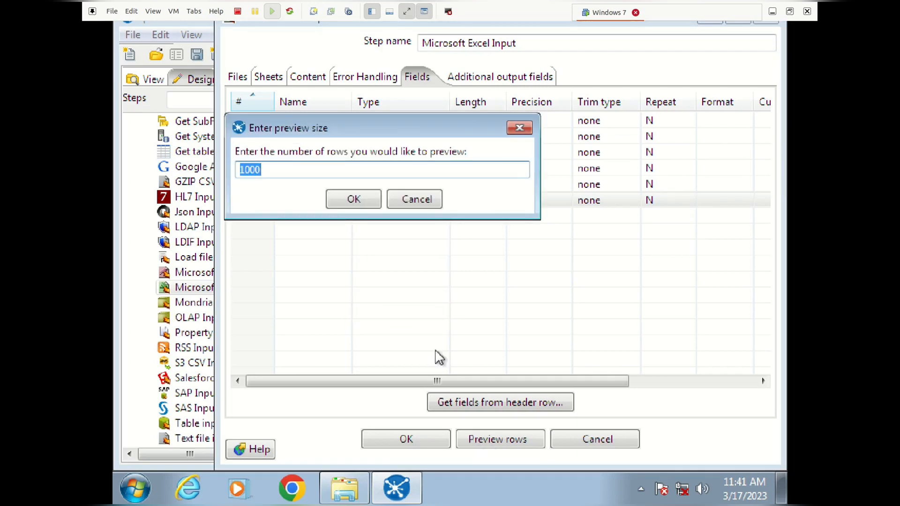
click(352, 207)
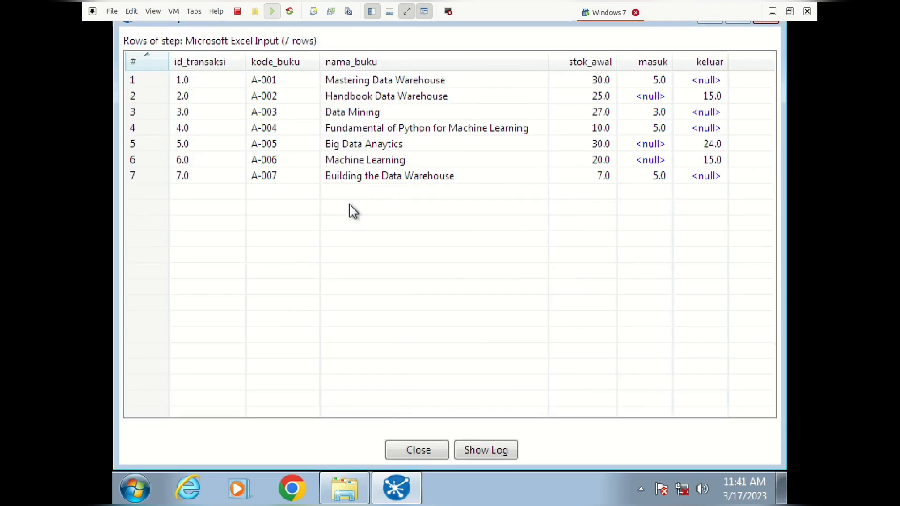
click(407, 450)
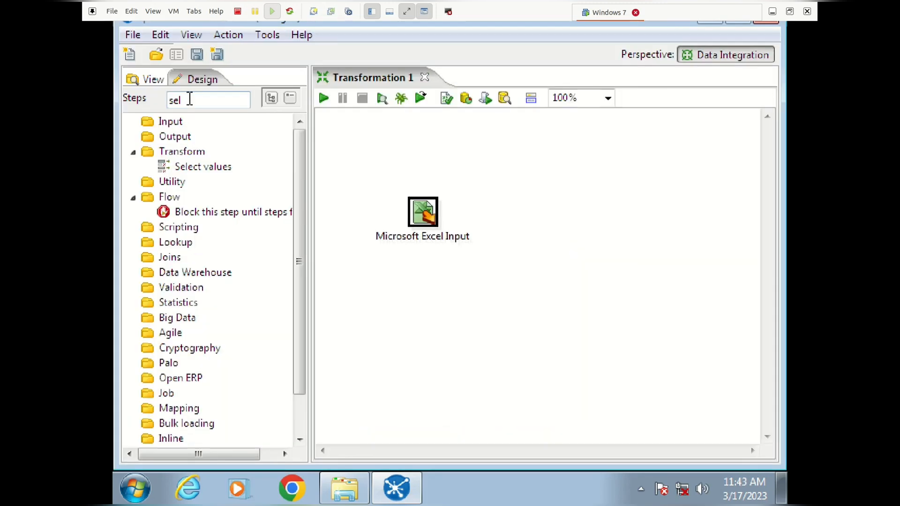
Add a Select values step from the Transform category to the canvas and connect Microsoft Excel Input to it.
key(BackSpace)
key(BackSpace)
key(BackSpace)
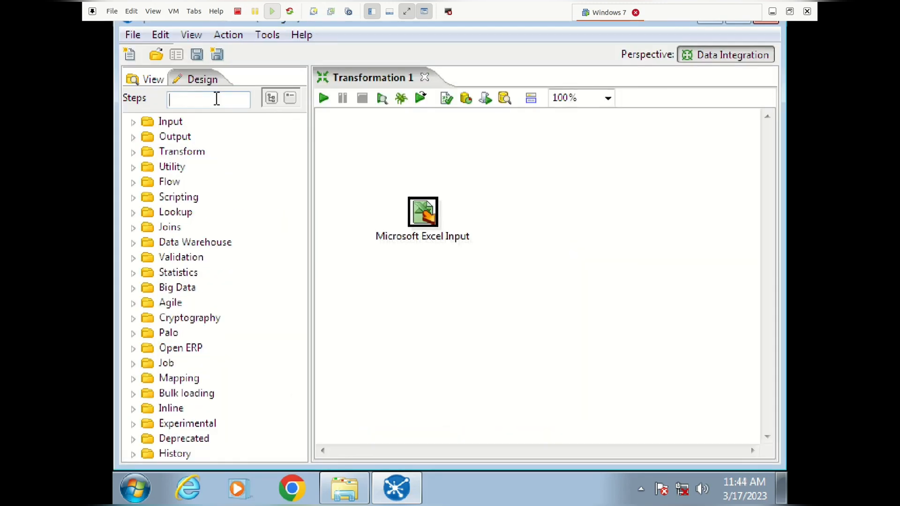
click(133, 151)
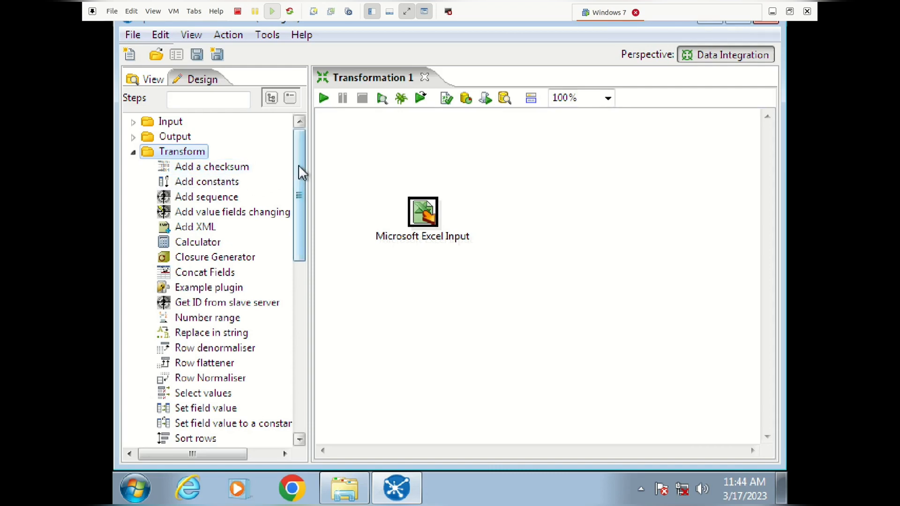
drag(300, 169, 298, 205)
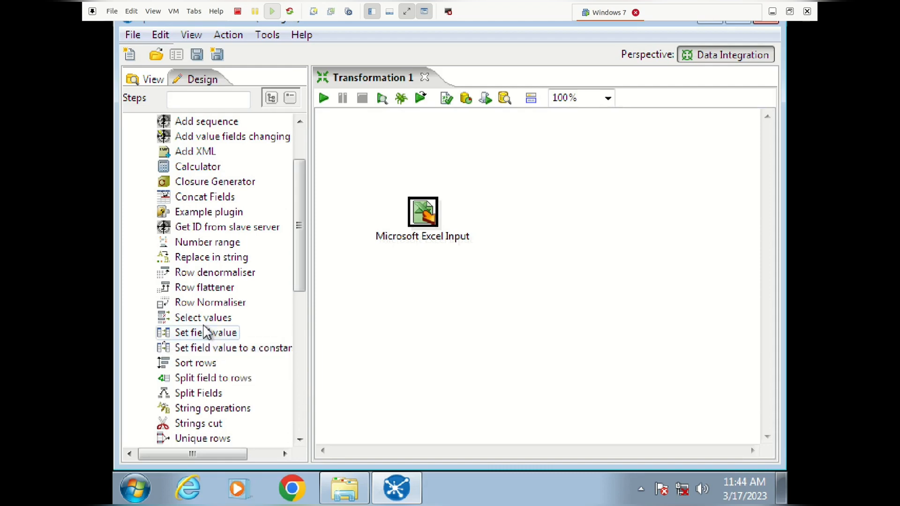
drag(203, 319, 507, 224)
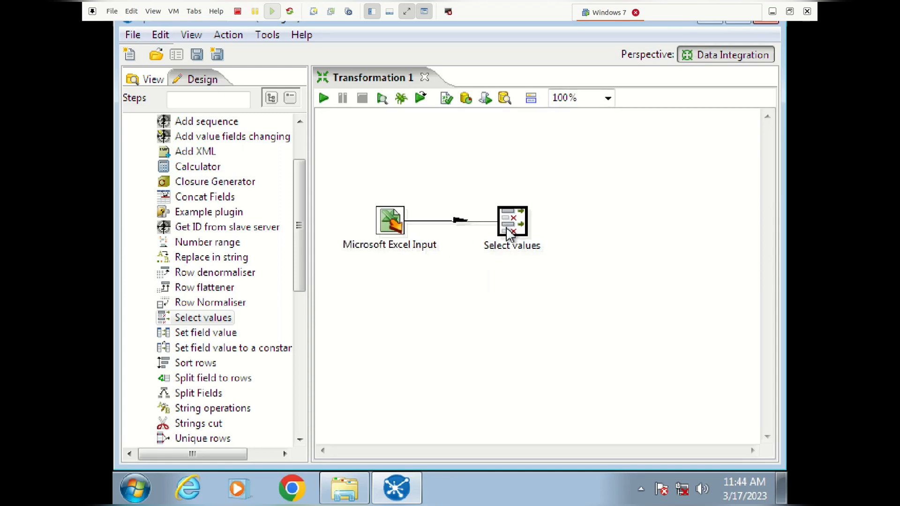
mouse_move(511, 236)
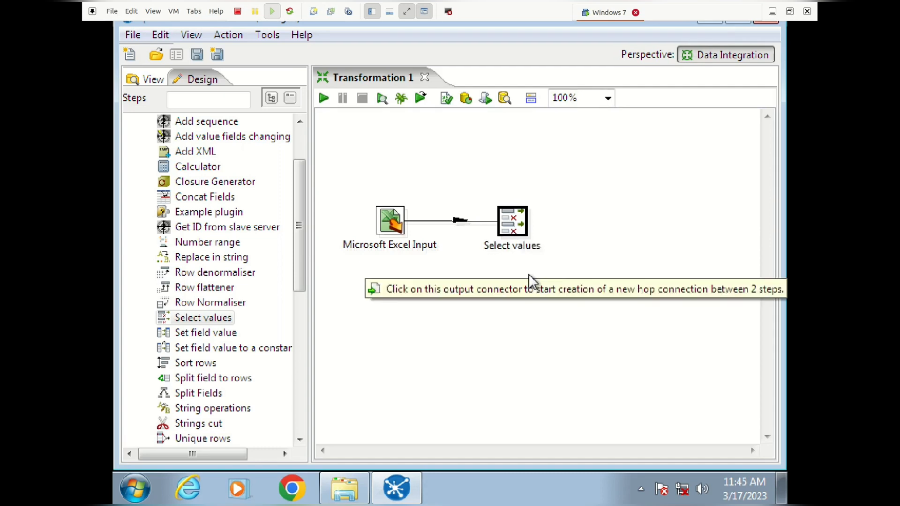
In the Select values step's meta-data, add the masuk field and set its type to Integer.
double_click(512, 223)
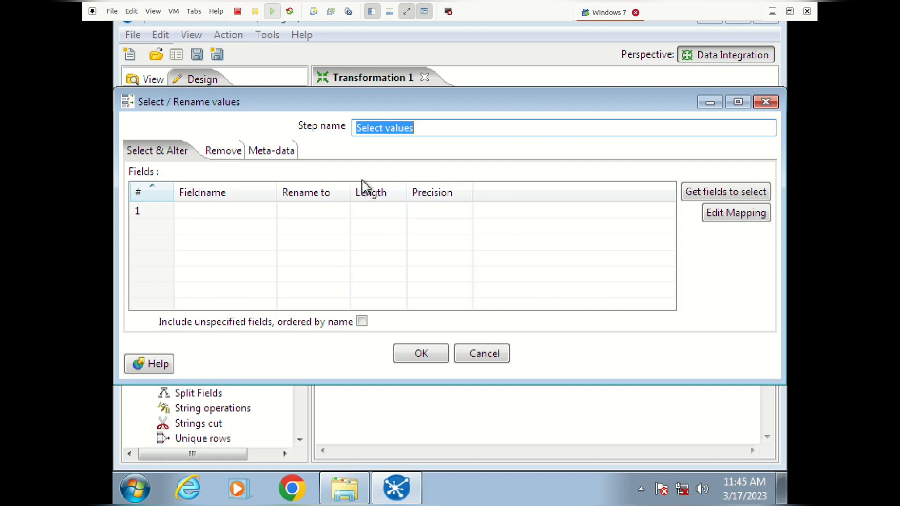
click(219, 153)
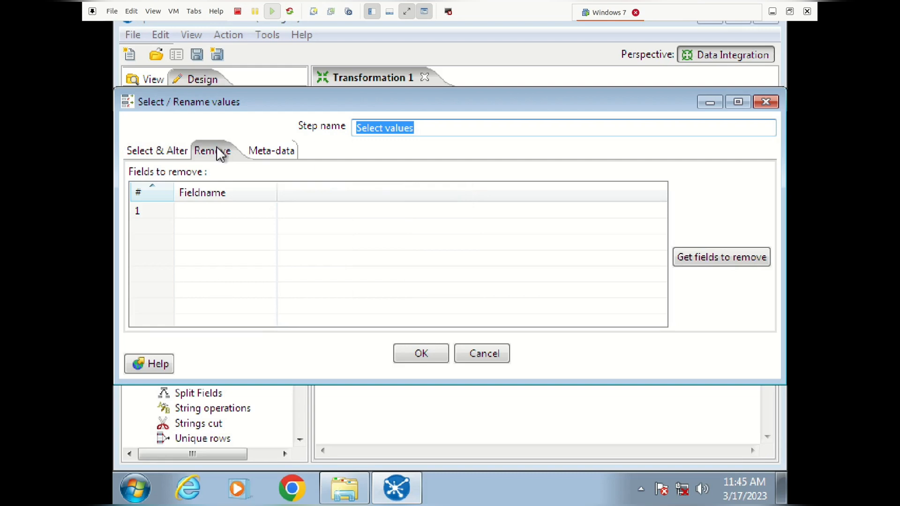
click(279, 152)
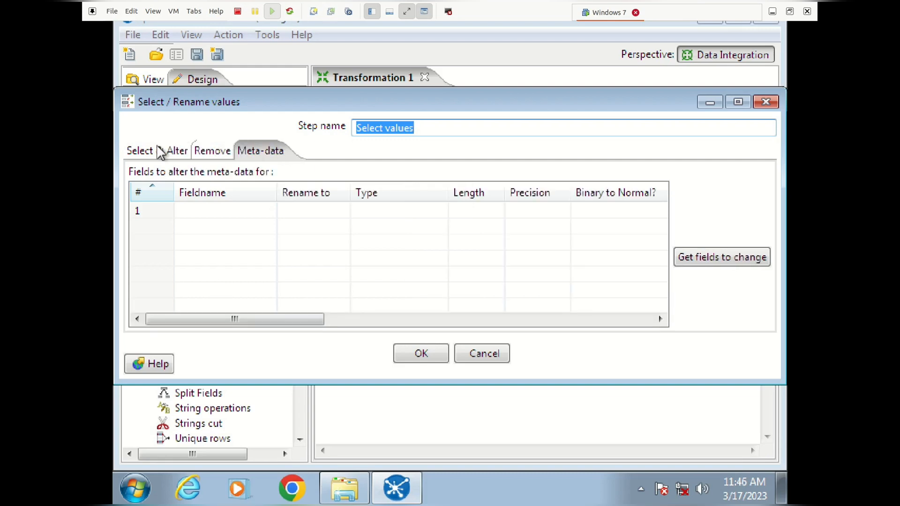
click(224, 273)
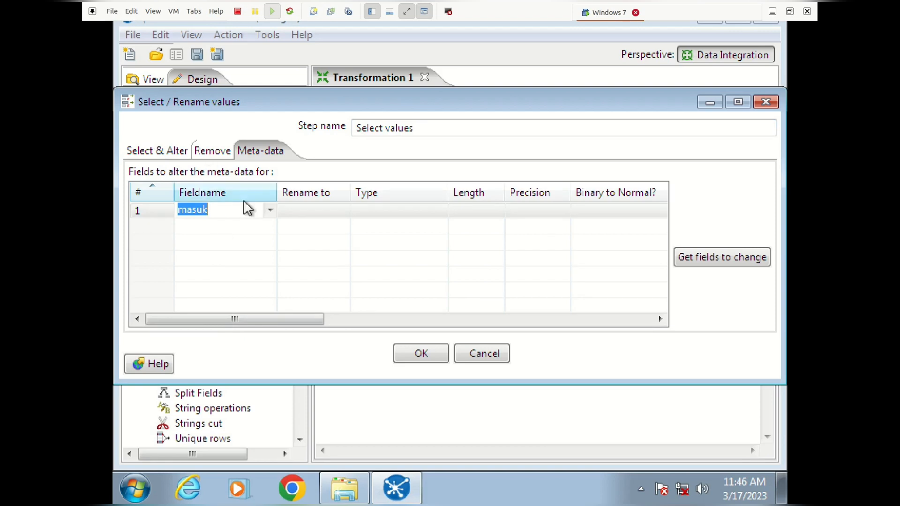
click(328, 211)
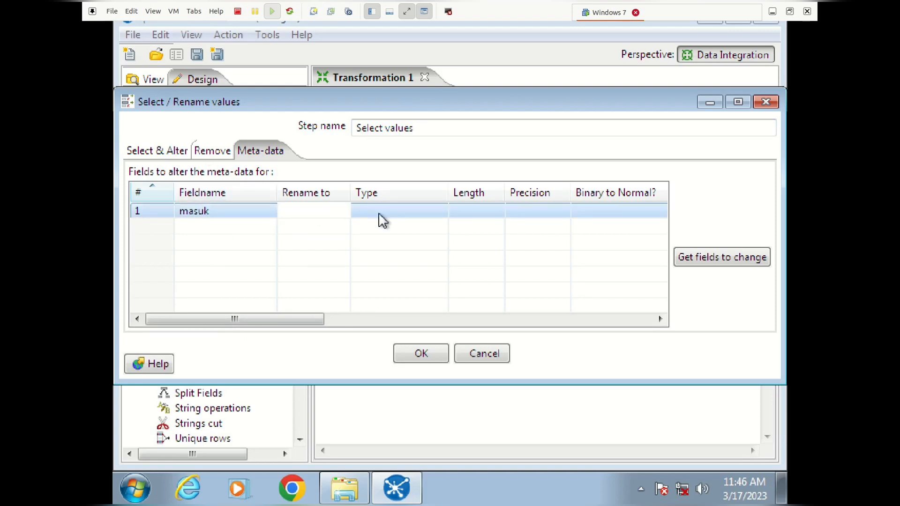
click(401, 211)
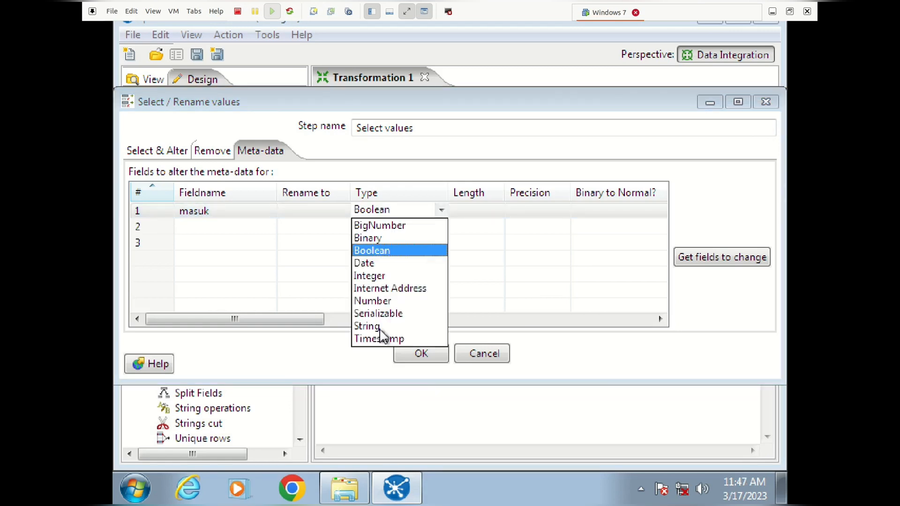
click(378, 328)
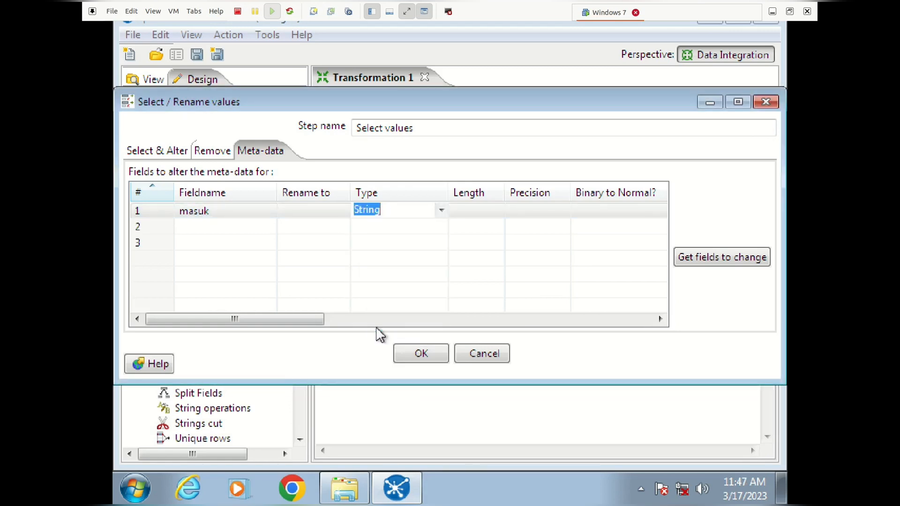
click(441, 210)
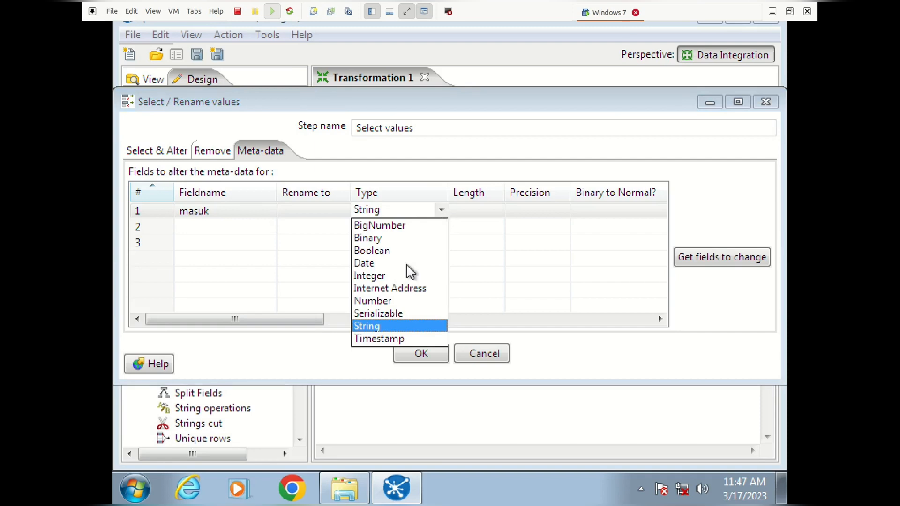
click(392, 276)
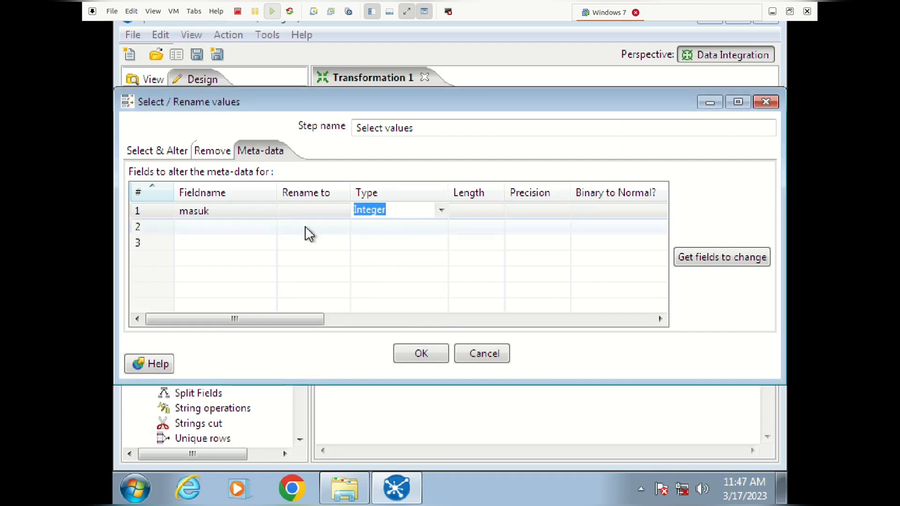
Add the keluar field with type Integer to the meta-data changes and accept the Select values settings.
click(251, 231)
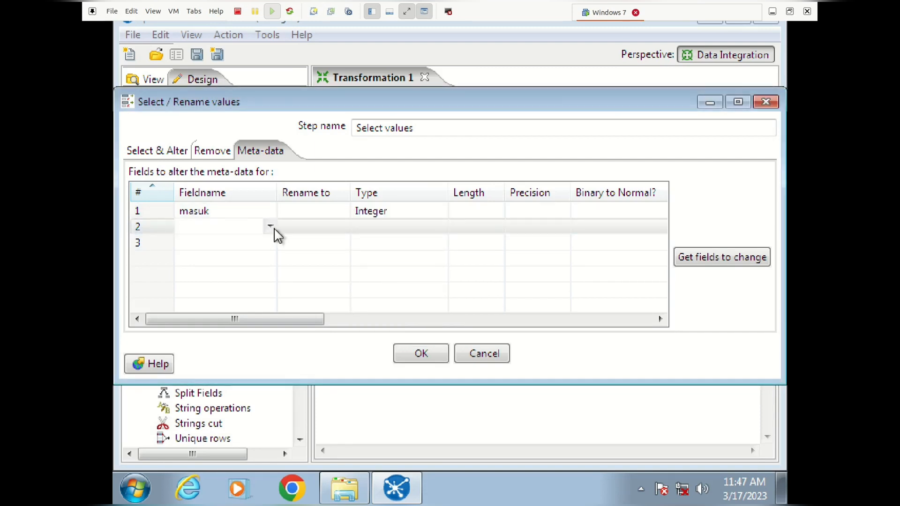
click(271, 227)
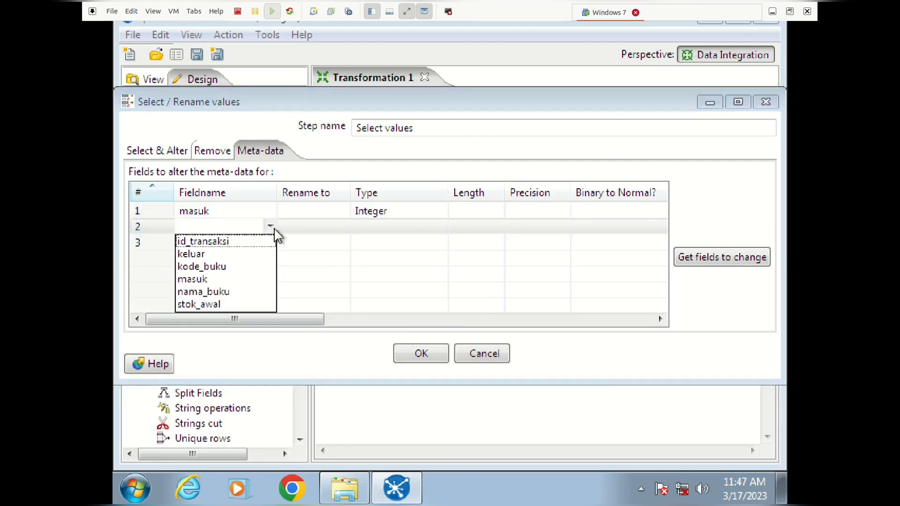
click(232, 256)
click(438, 232)
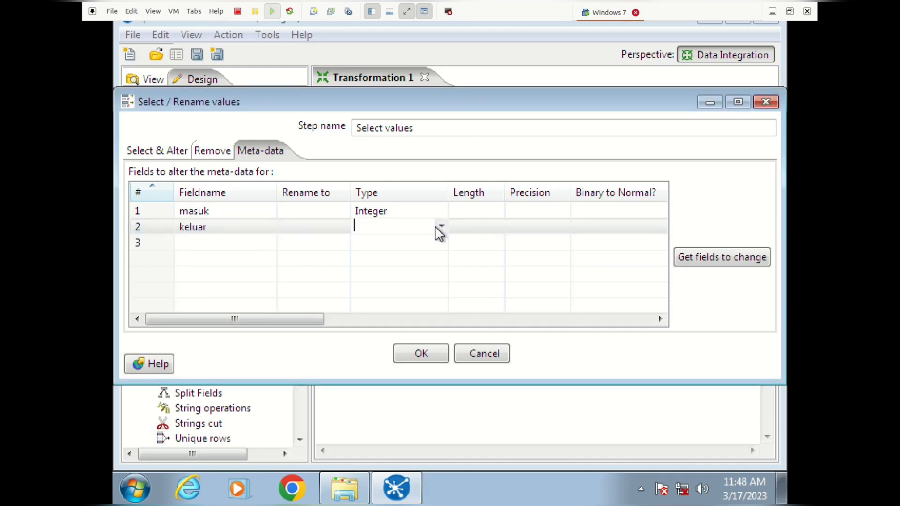
click(441, 228)
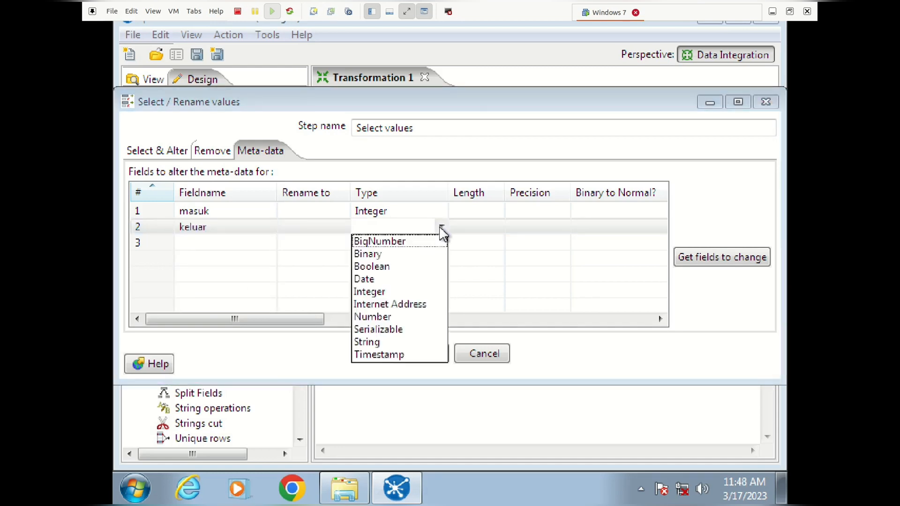
click(395, 294)
click(420, 354)
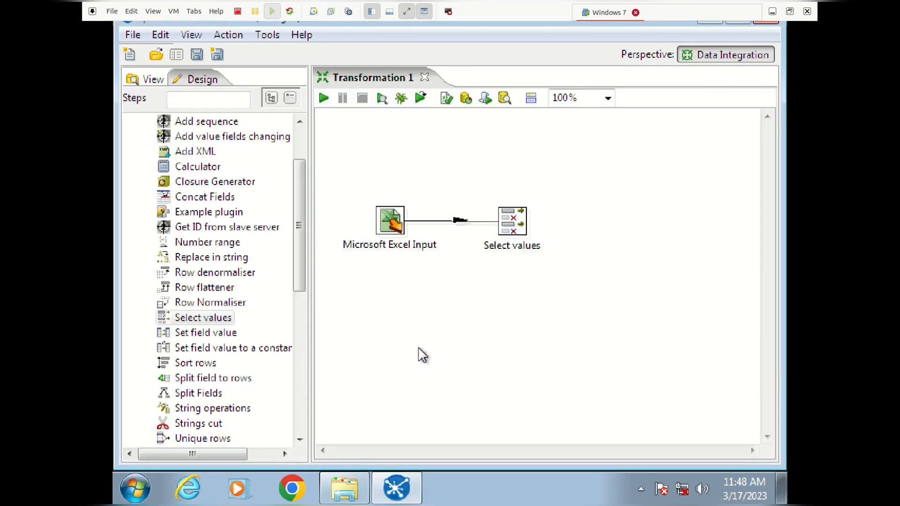
Run a preview of the Select values step to check the masuk and keluar values, and close it.
right_click(512, 221)
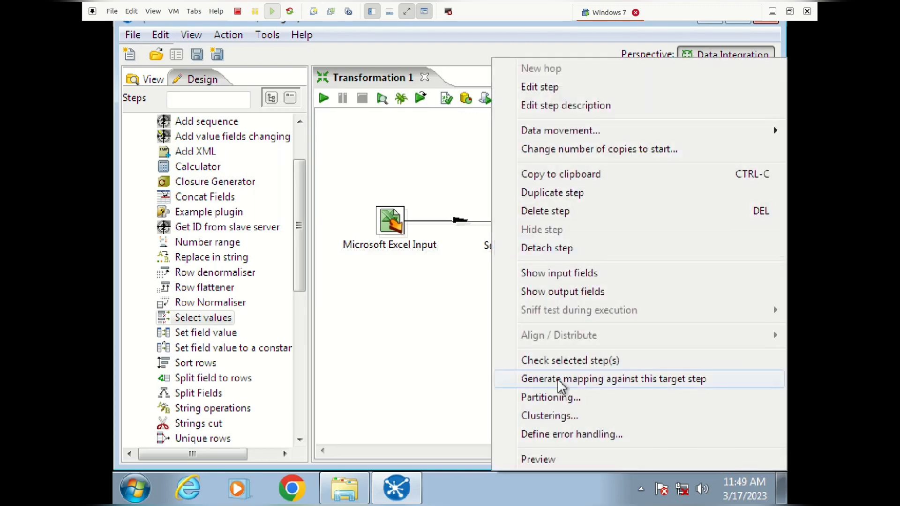
click(538, 460)
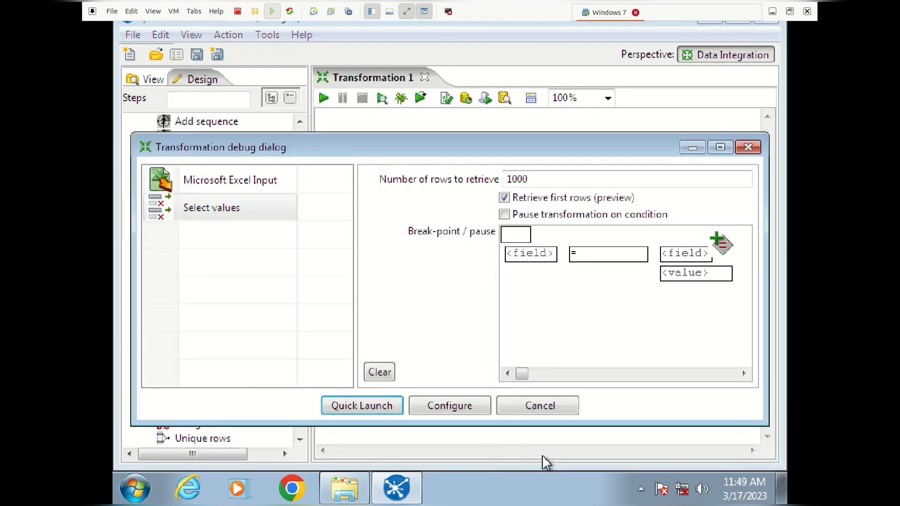
click(378, 409)
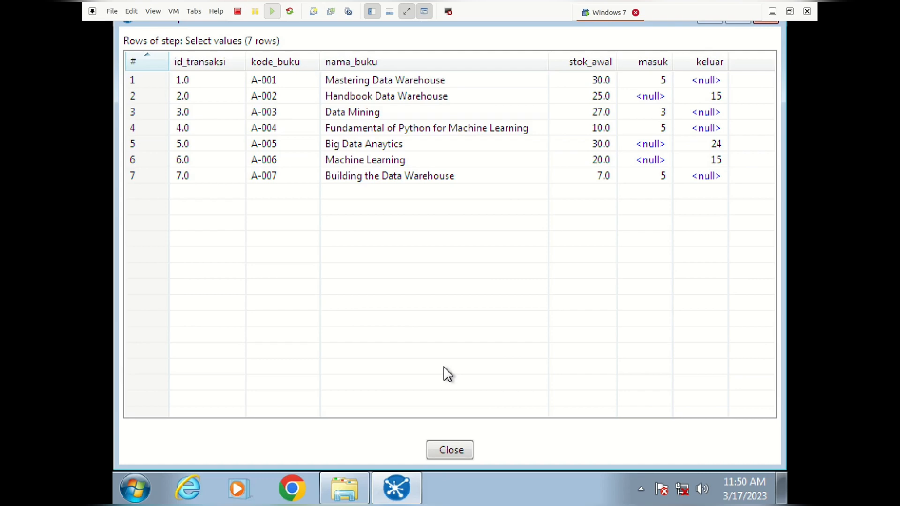
click(450, 450)
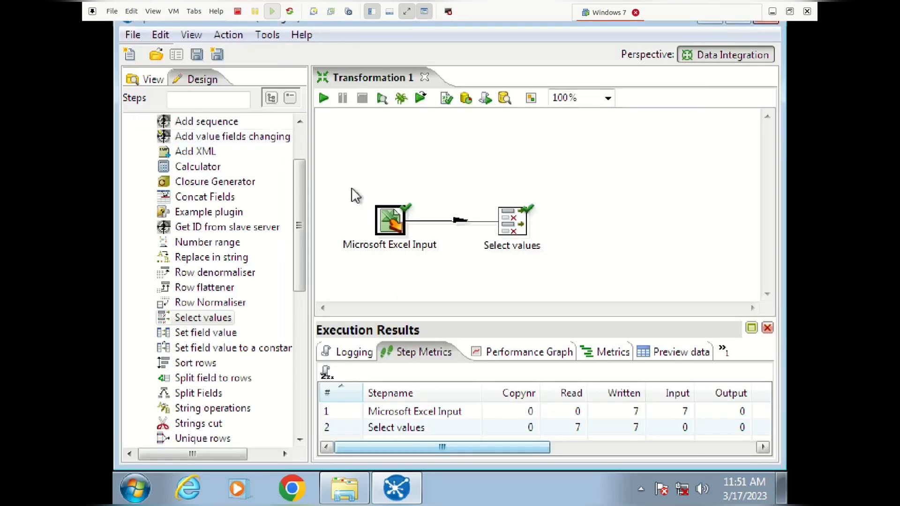
Run a preview of the Microsoft Excel Input step for comparison and close the preview windows.
right_click(391, 221)
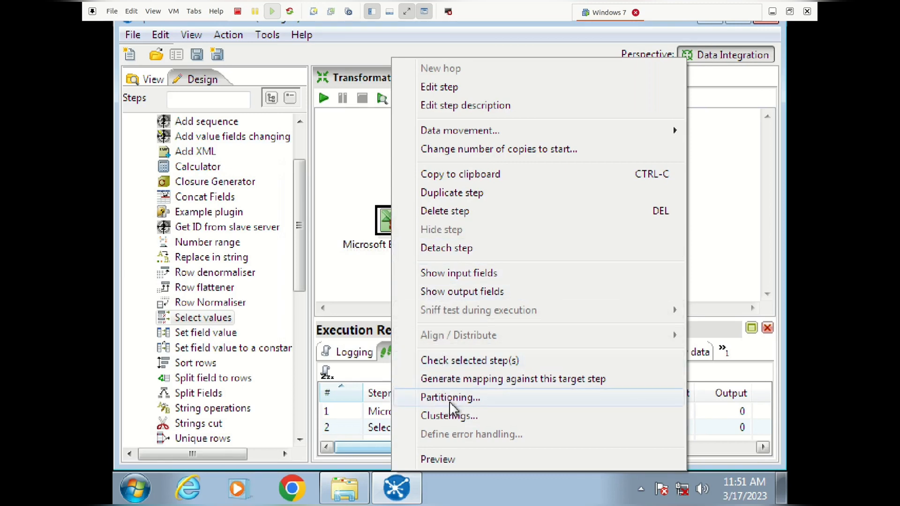
click(436, 462)
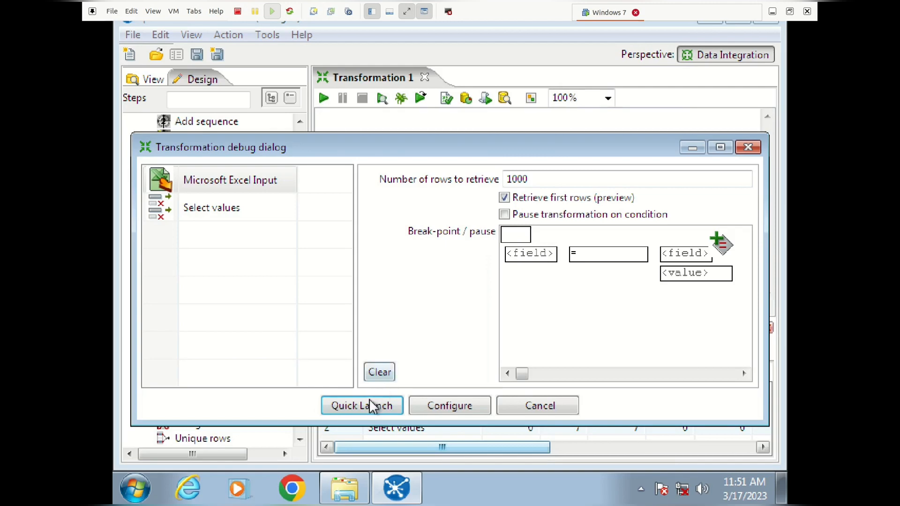
click(370, 407)
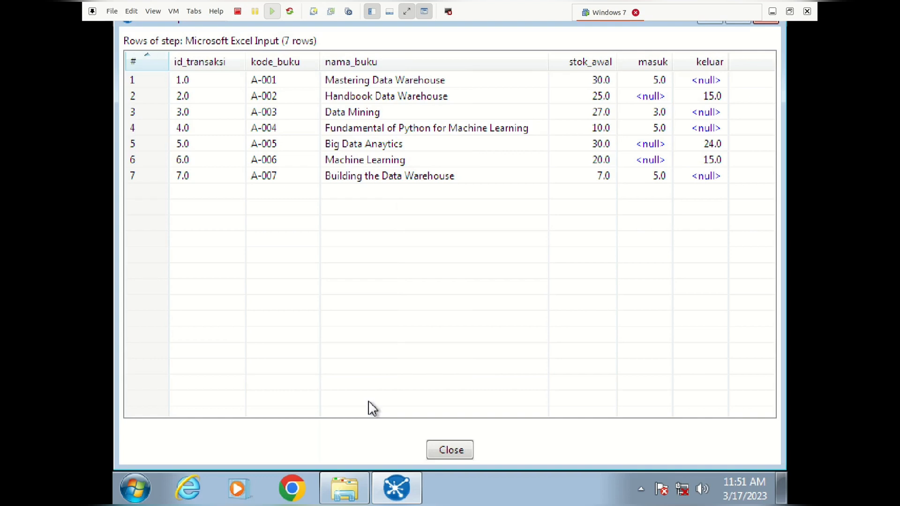
click(447, 449)
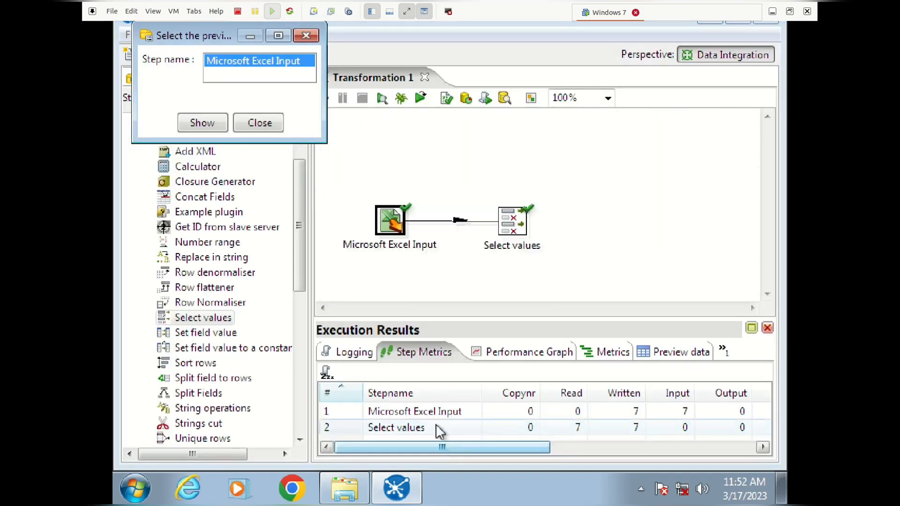
click(260, 123)
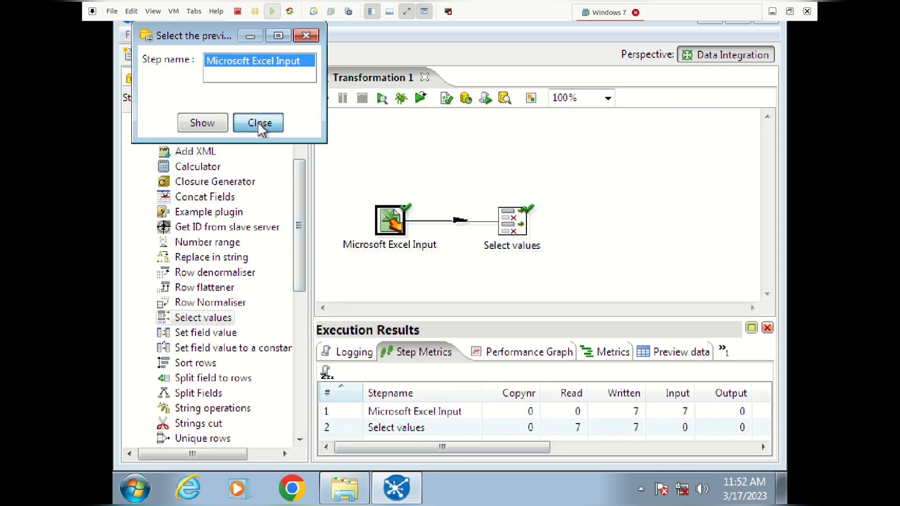
Find the If field value is null step and add it to the transformation, connected after Select values.
click(520, 226)
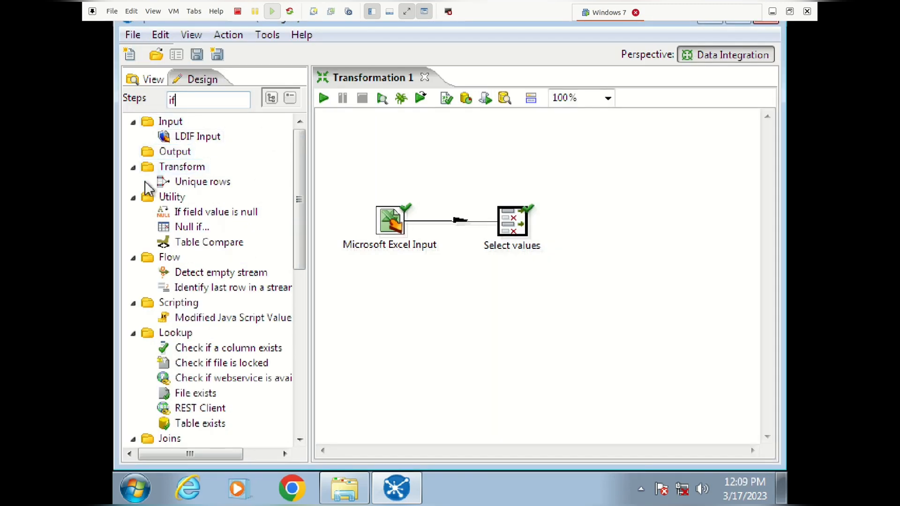
double_click(171, 213)
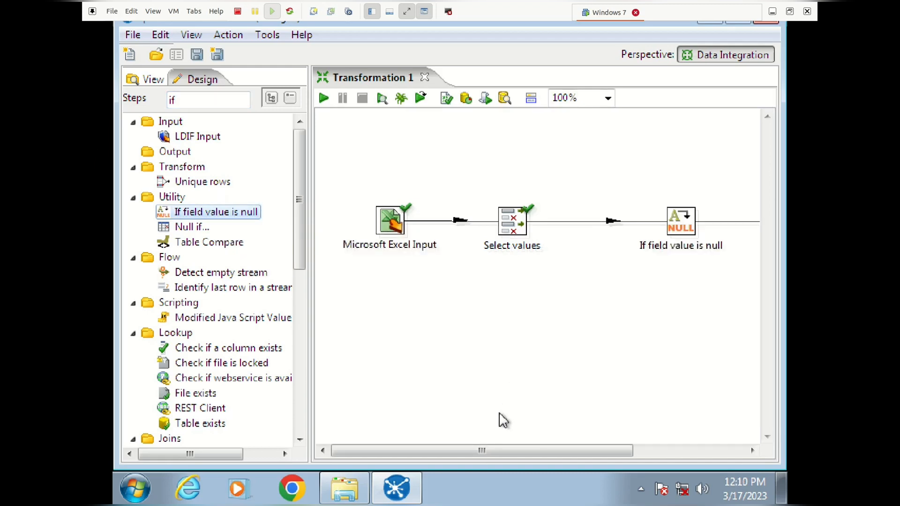
Delete the surplus If field value is null 2 step from the transformation.
drag(455, 447, 597, 446)
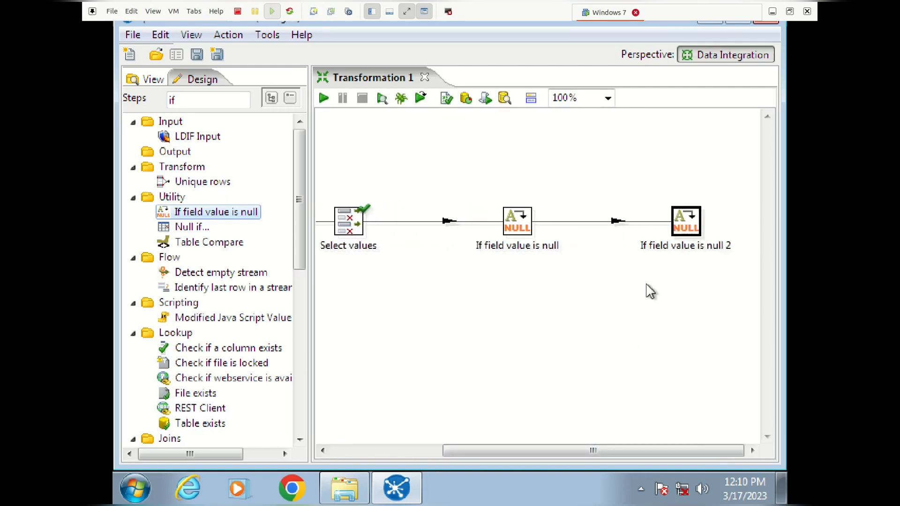
click(692, 221)
right_click(692, 220)
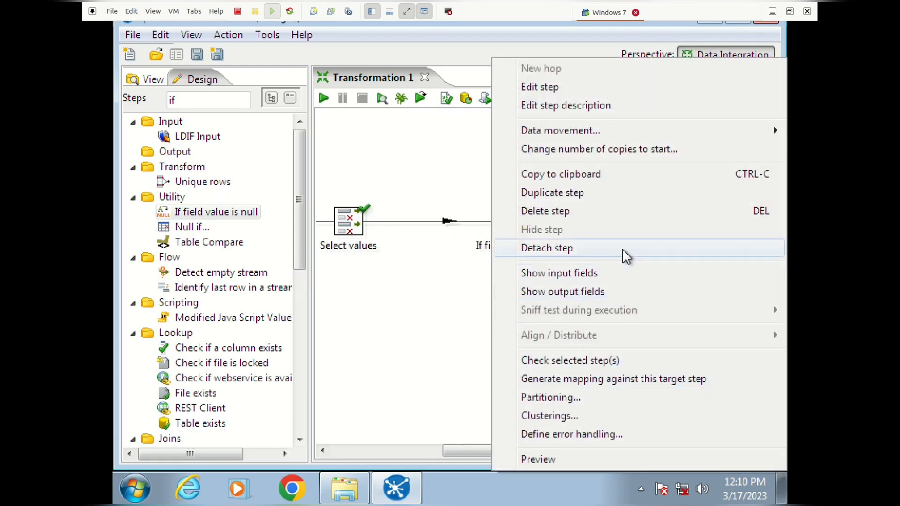
click(606, 211)
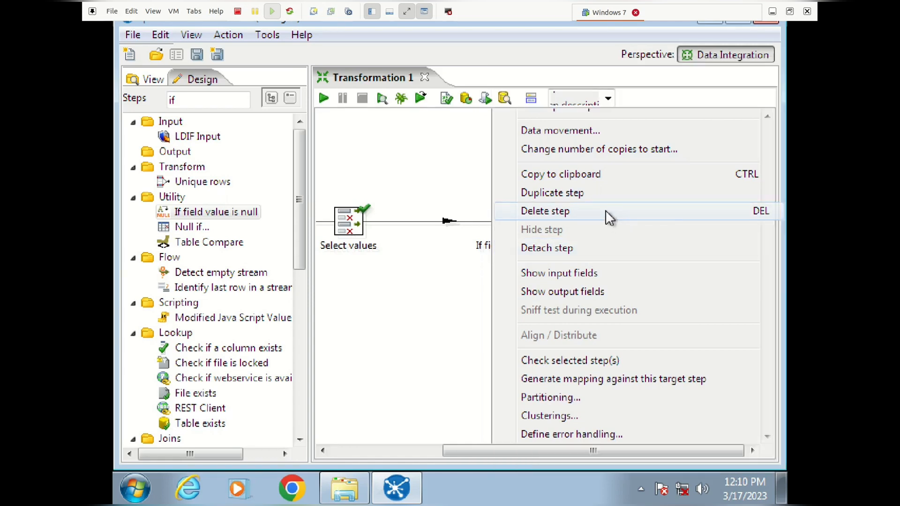
click(534, 307)
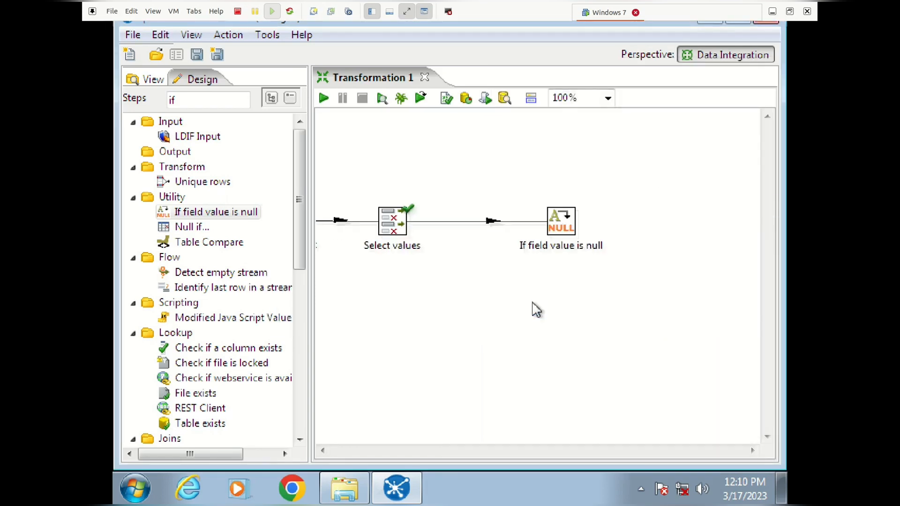
double_click(572, 223)
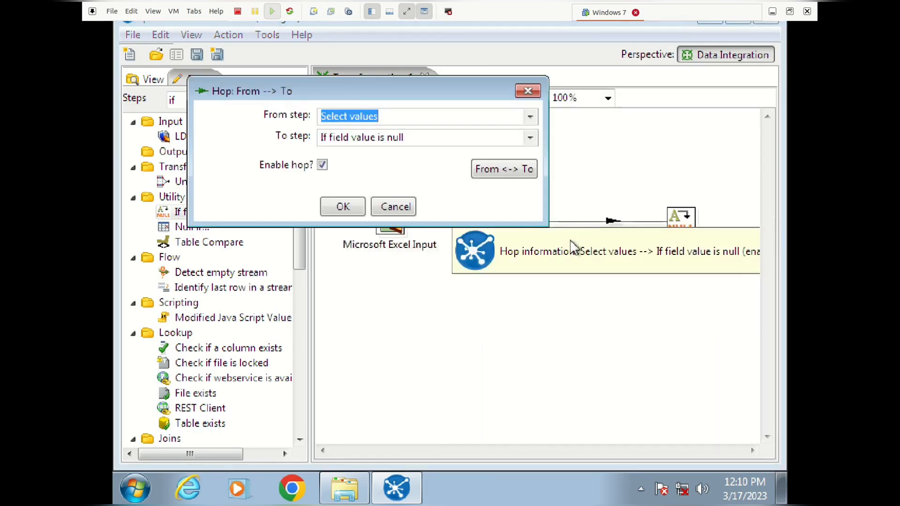
click(548, 321)
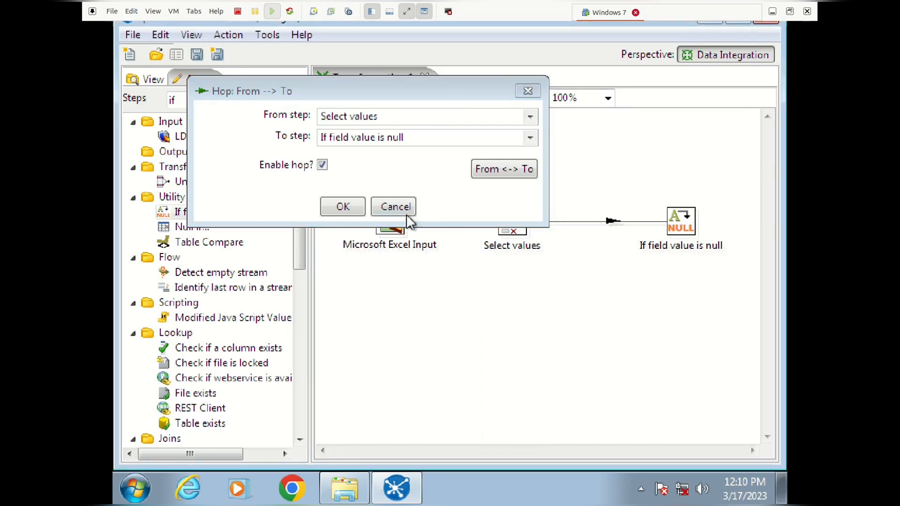
click(395, 207)
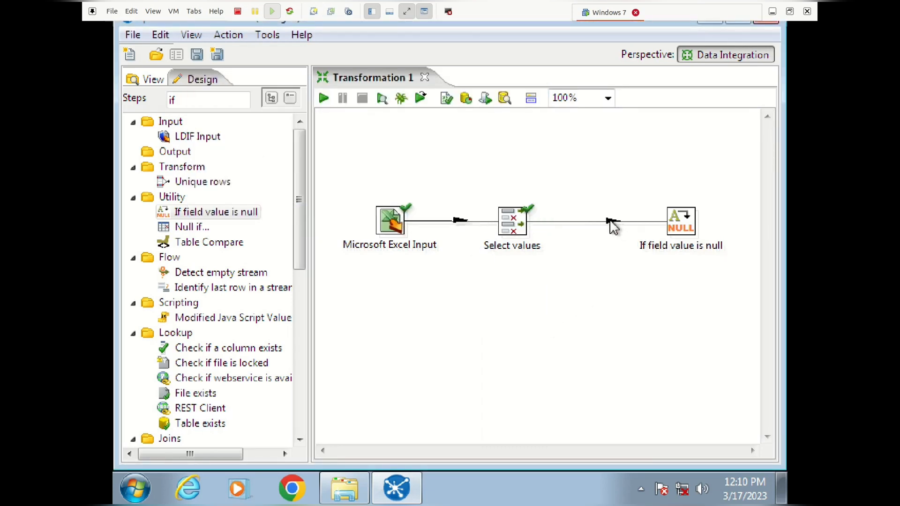
Delete the hop from Select values to If field value is null and connect the two steps again.
click(610, 221)
right_click(611, 221)
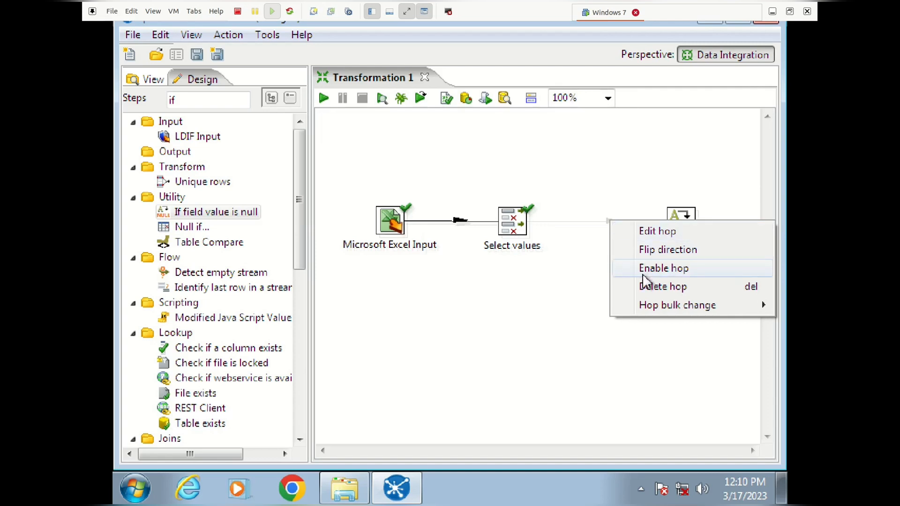
click(652, 286)
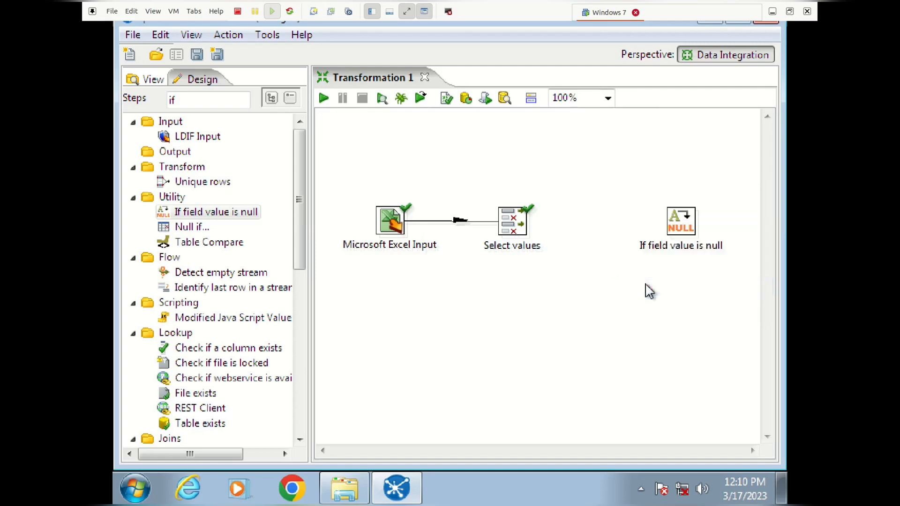
click(522, 230)
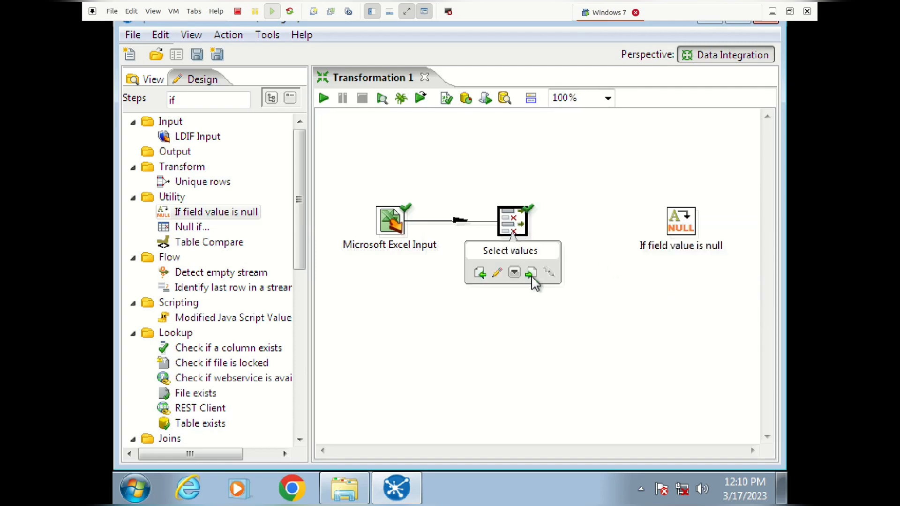
drag(533, 277, 680, 225)
click(666, 233)
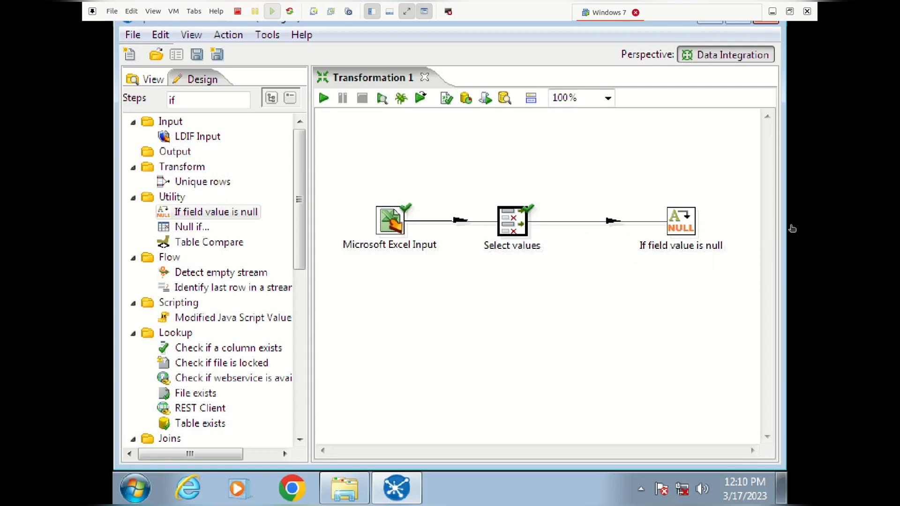
Set the If field value is null step to work on selected fields and add masuk as the first field.
double_click(609, 219)
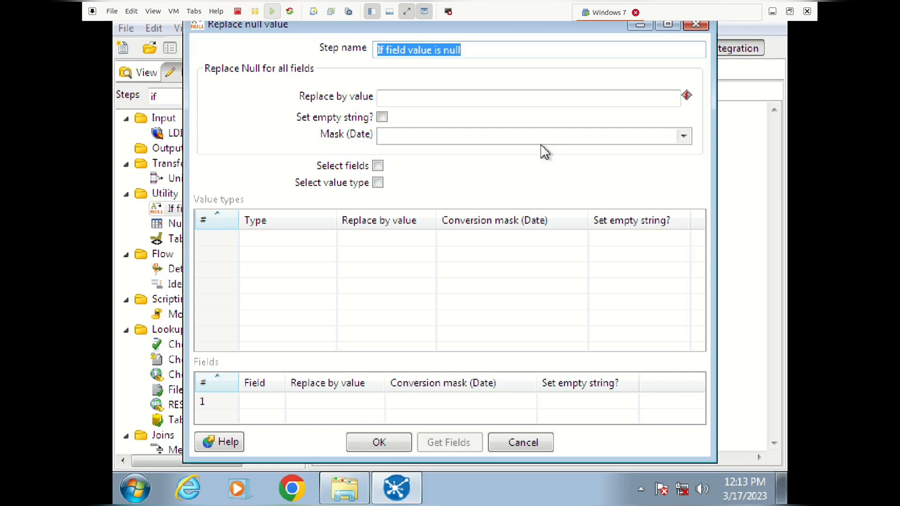
click(377, 165)
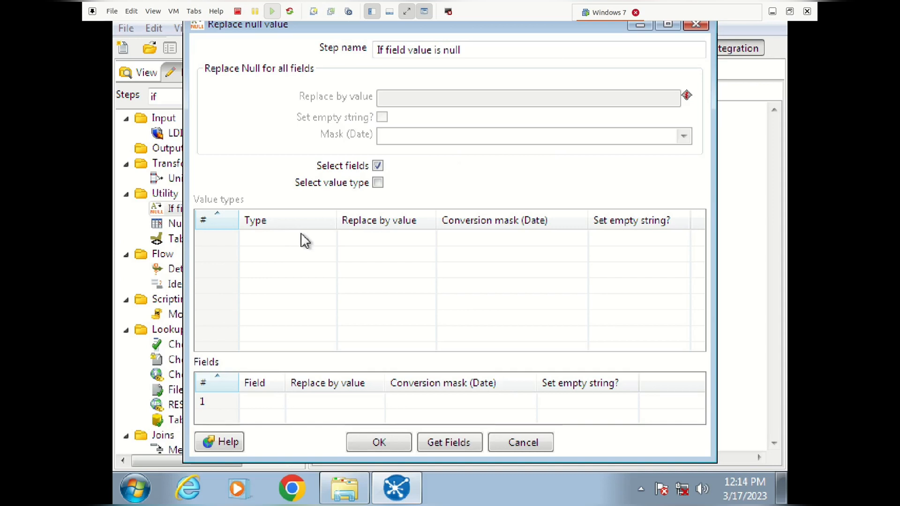
click(260, 390)
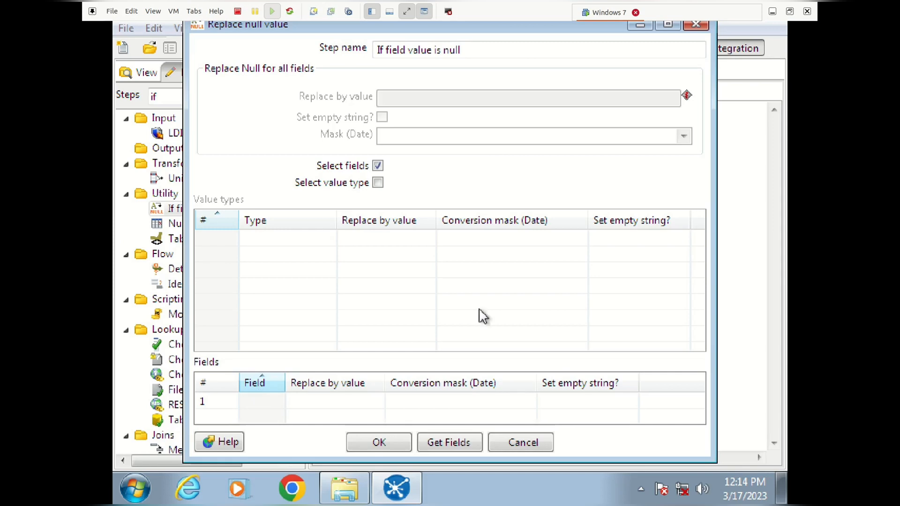
click(260, 402)
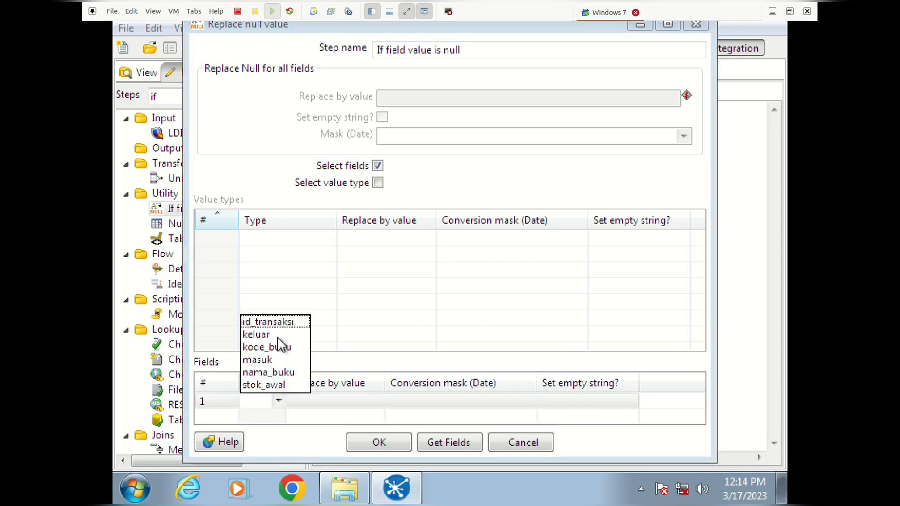
click(267, 362)
Add keluar as the second field in the null replacement list.
click(278, 415)
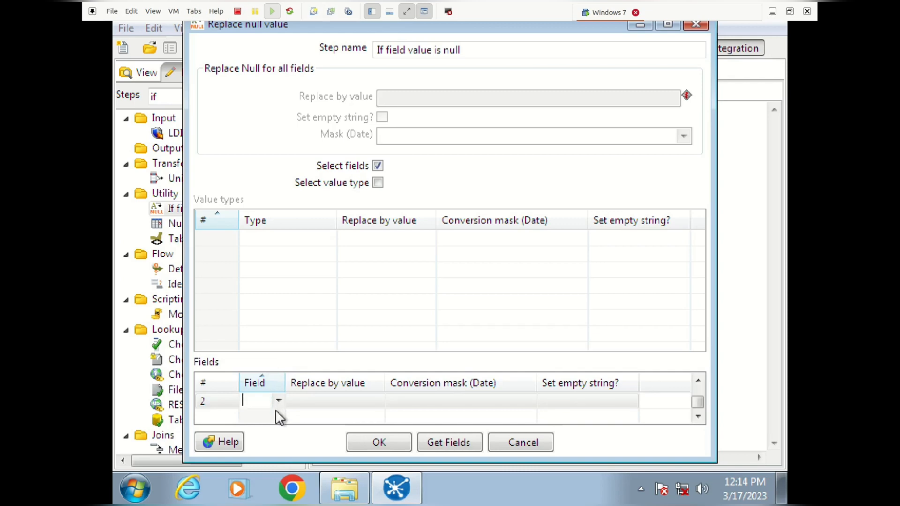
click(279, 401)
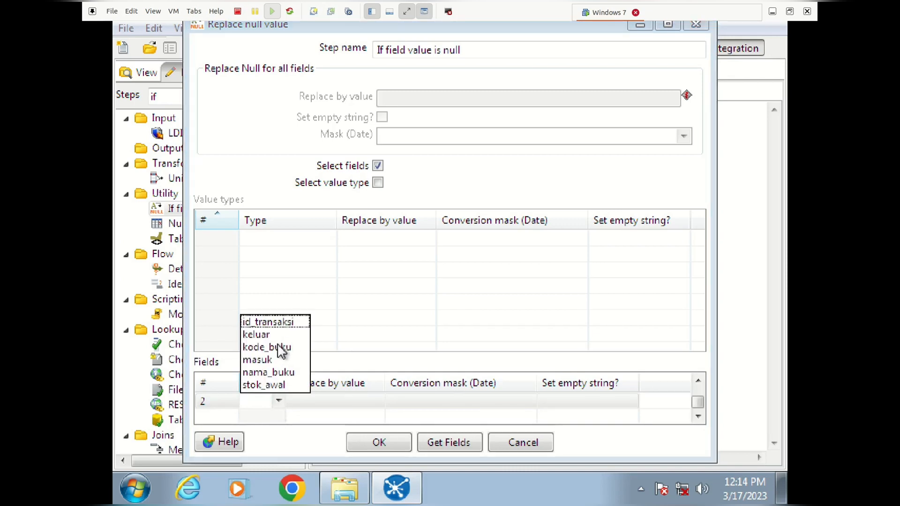
click(278, 359)
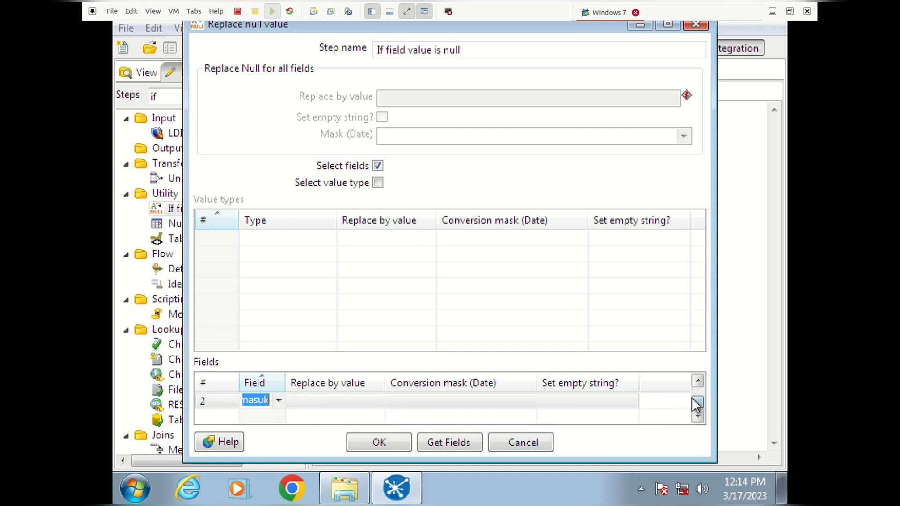
drag(702, 399, 700, 389)
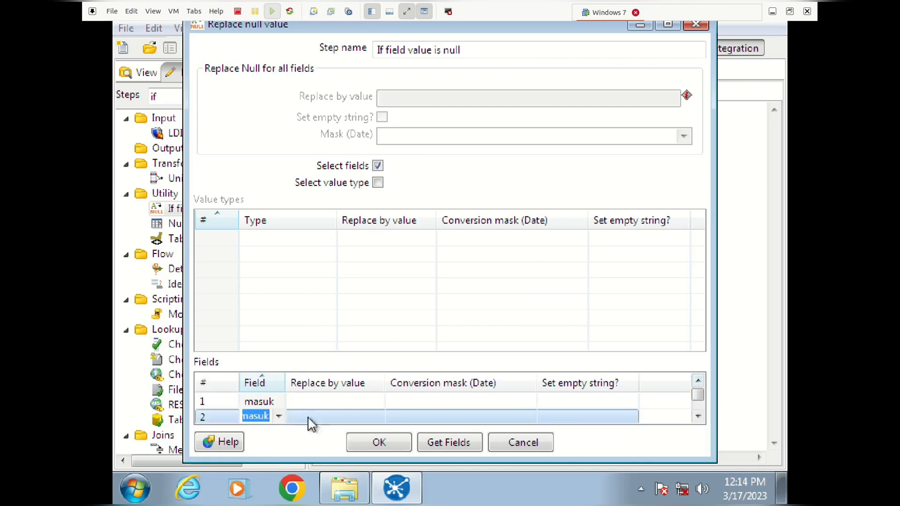
click(278, 419)
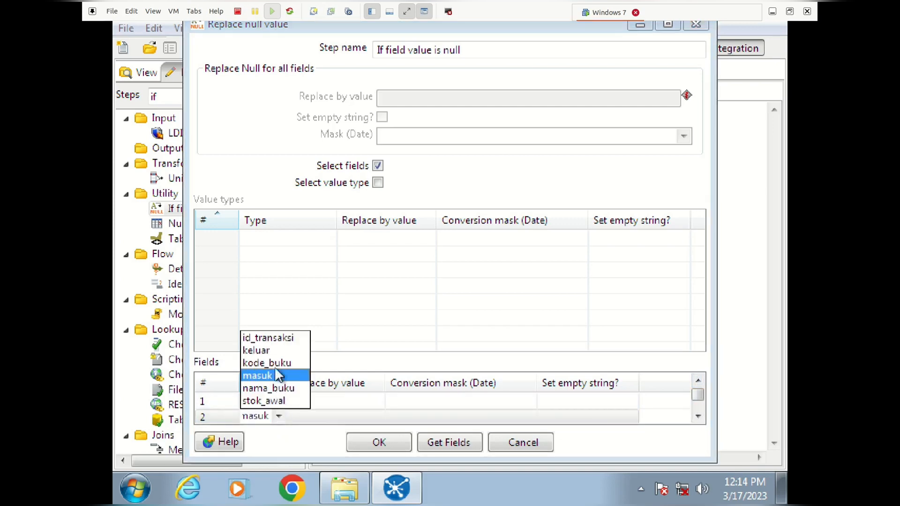
click(273, 351)
Set the null replacement value to 0 for both masuk and keluar and accept the settings.
click(321, 401)
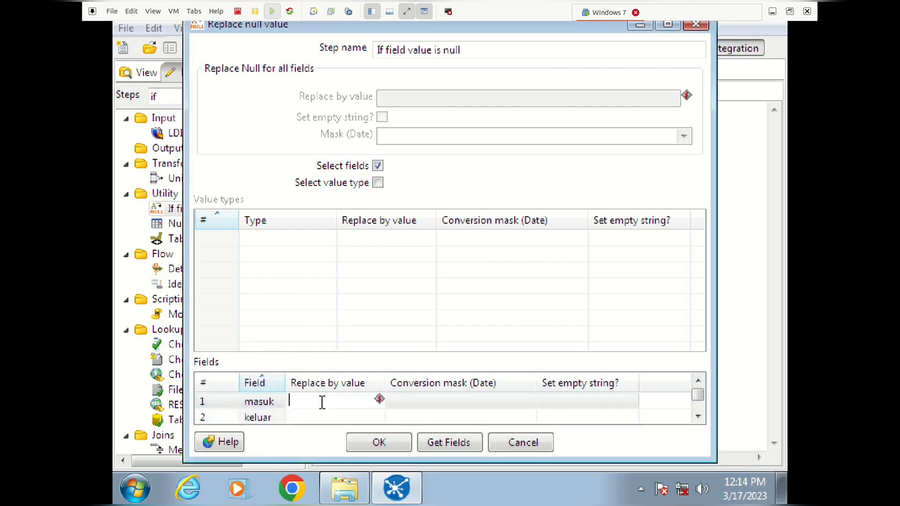
text(0)
key(Tab)
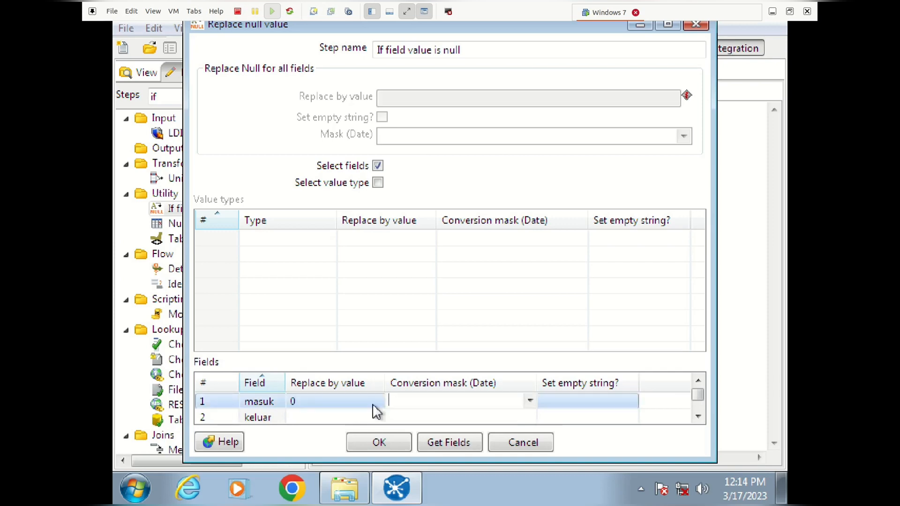
click(346, 419)
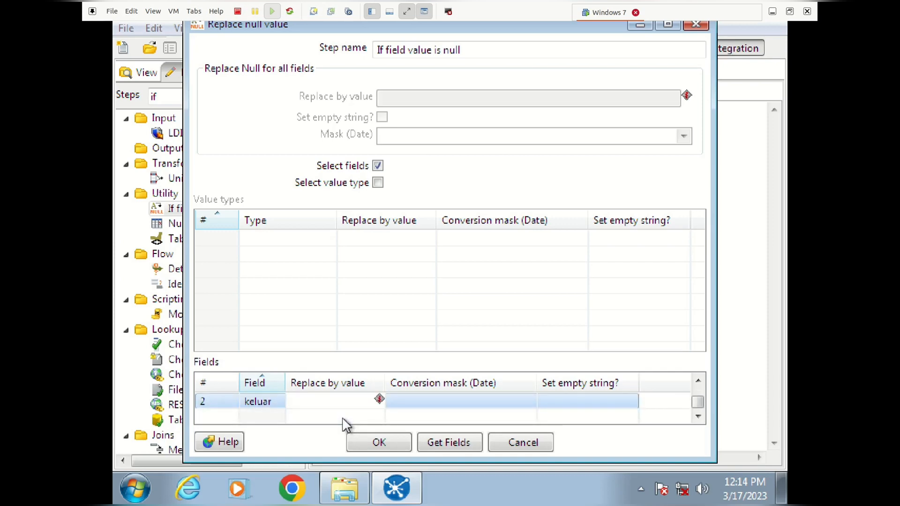
text(0)
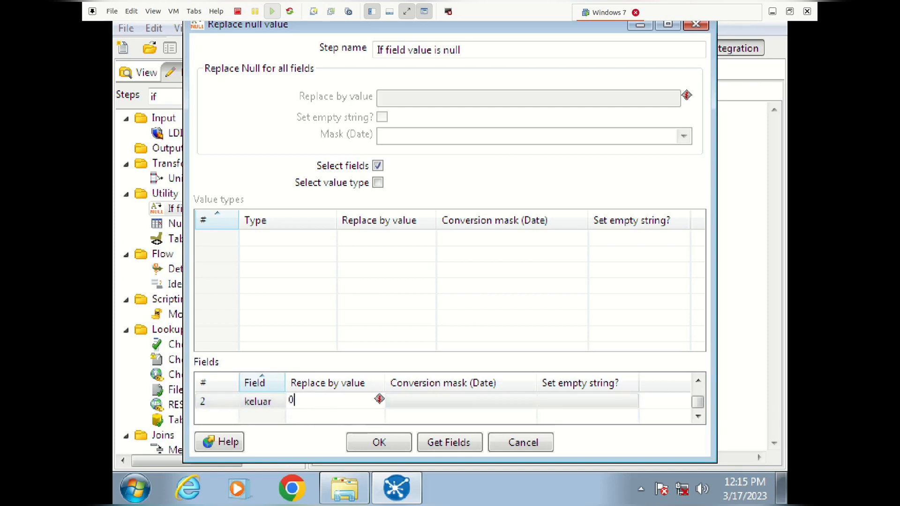
click(378, 442)
click(379, 443)
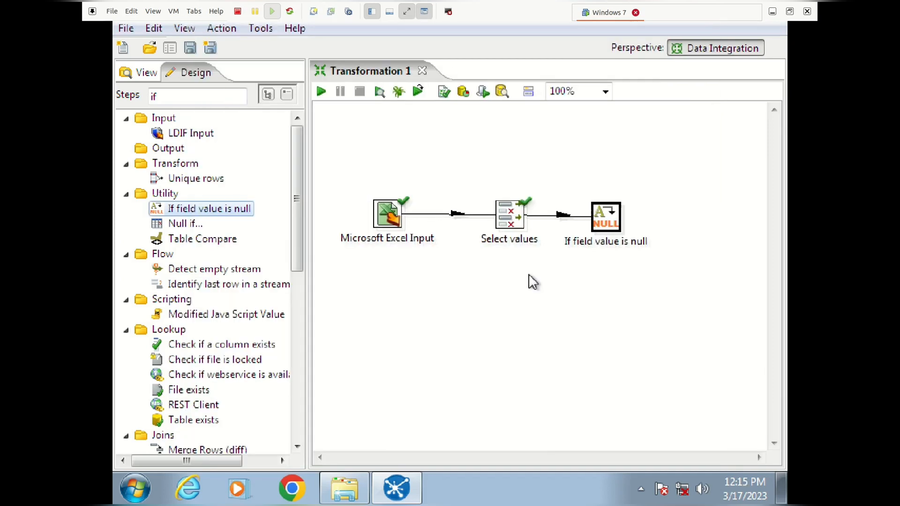
Run a preview of the If field value is null step to check the masuk and keluar values, and close it.
right_click(609, 229)
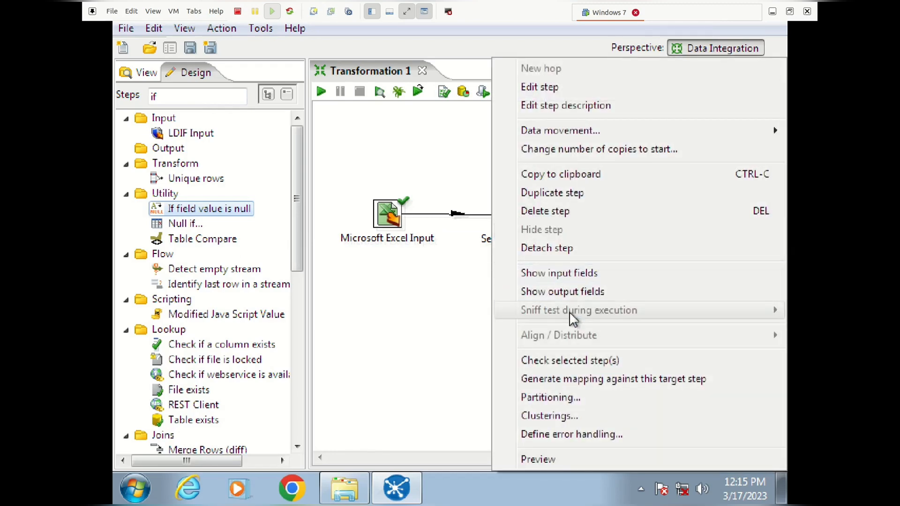
click(543, 462)
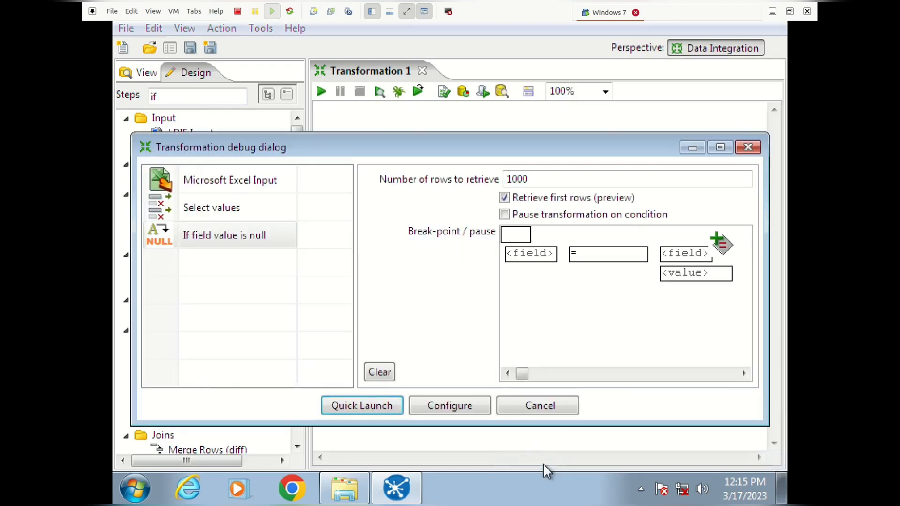
click(375, 406)
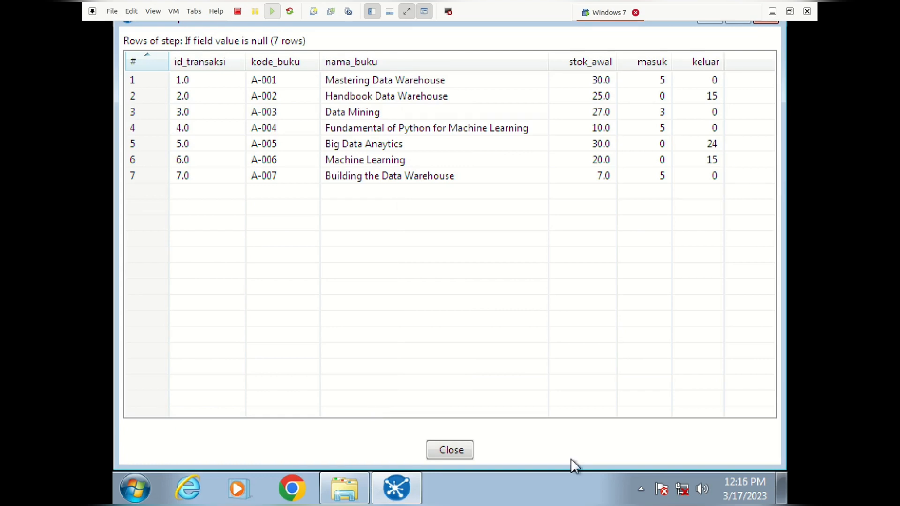
click(451, 450)
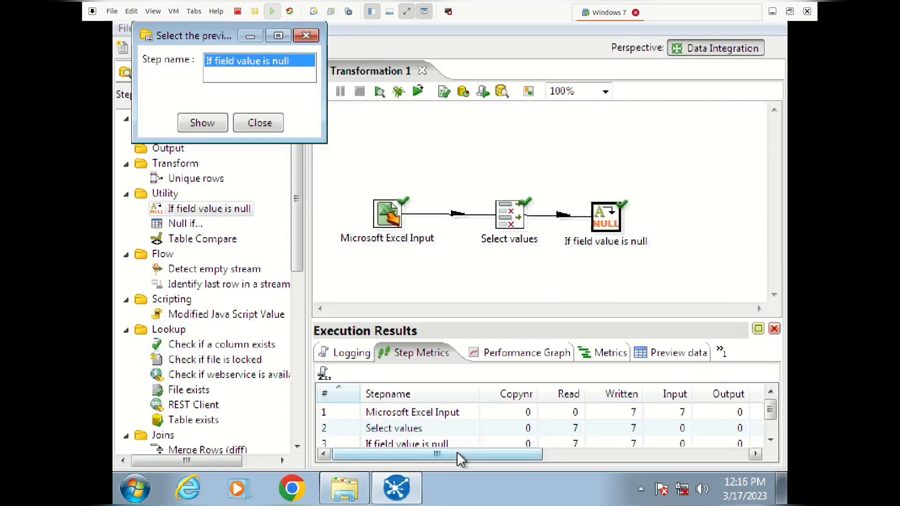
click(261, 125)
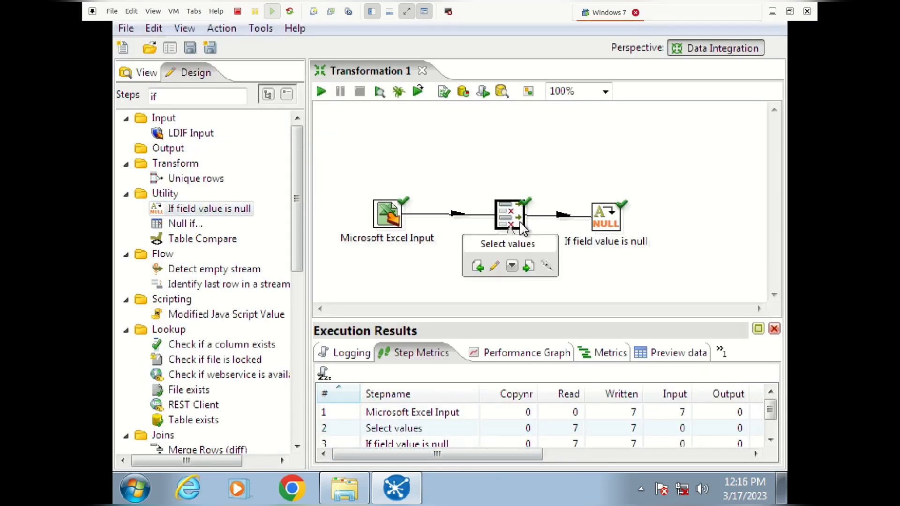
Add stok_awal as the third metadata field in the Select values step, set its type to Integer and accept the settings.
right_click(498, 216)
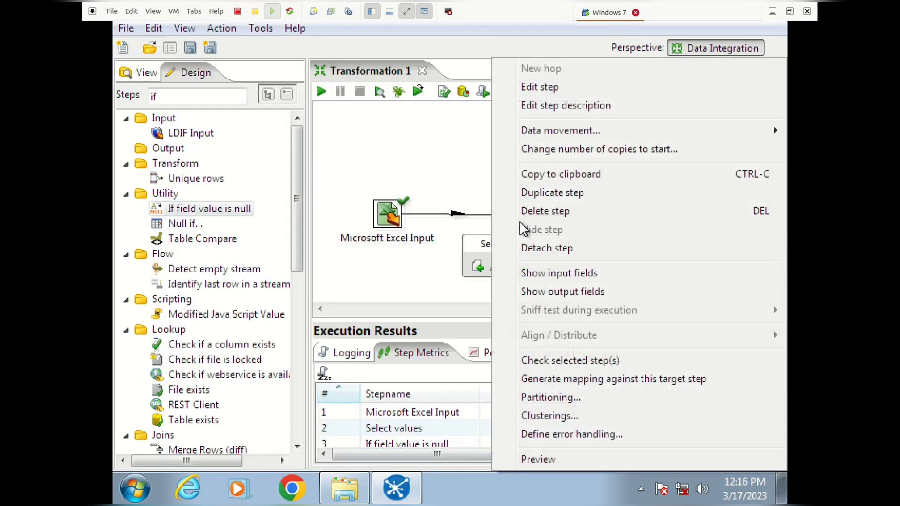
click(562, 93)
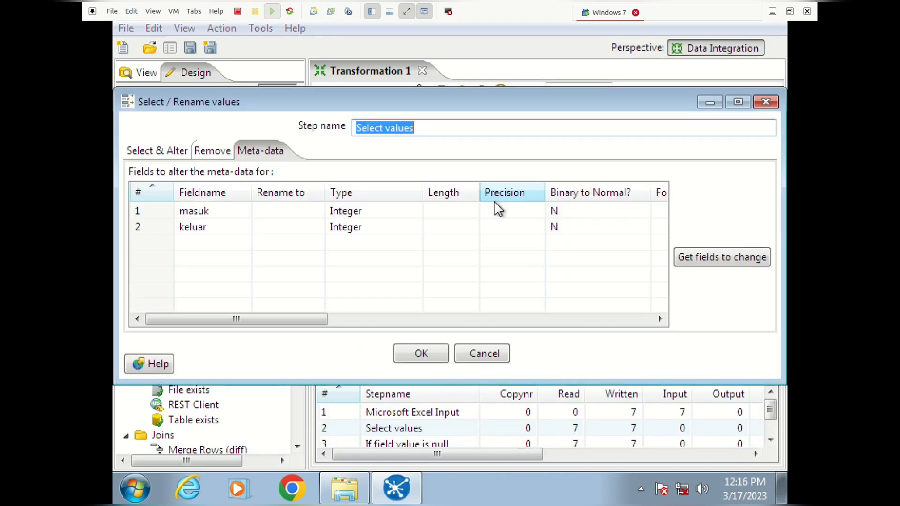
click(240, 243)
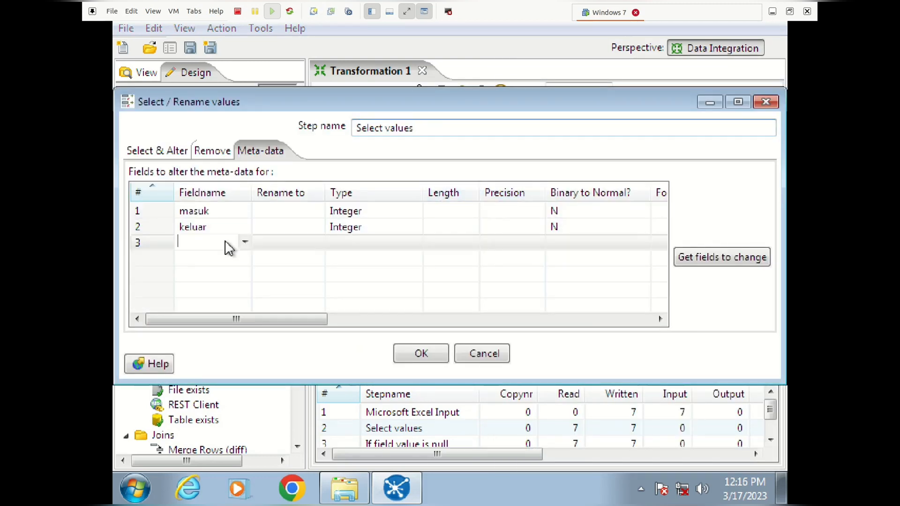
click(246, 242)
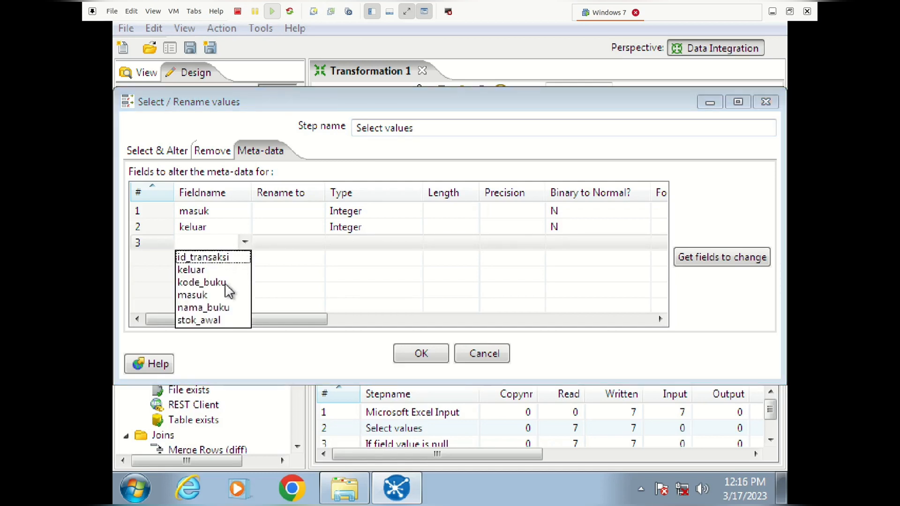
click(227, 320)
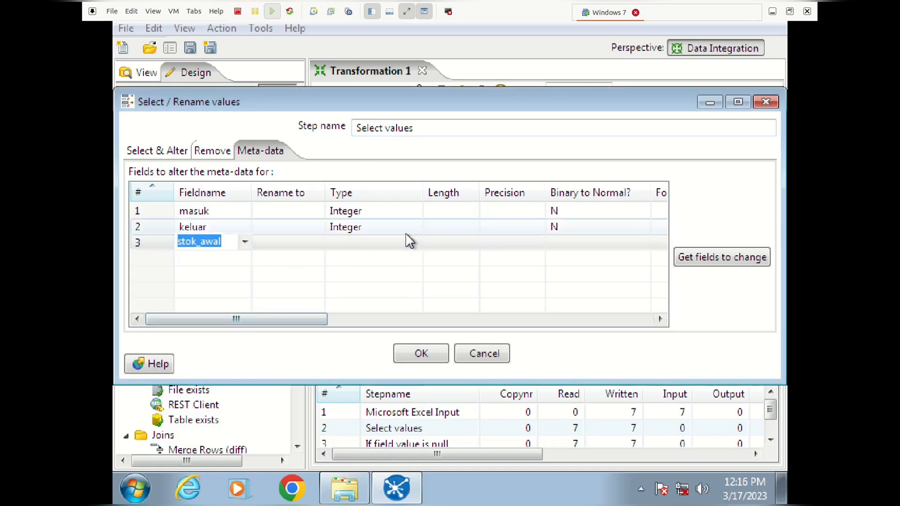
click(414, 244)
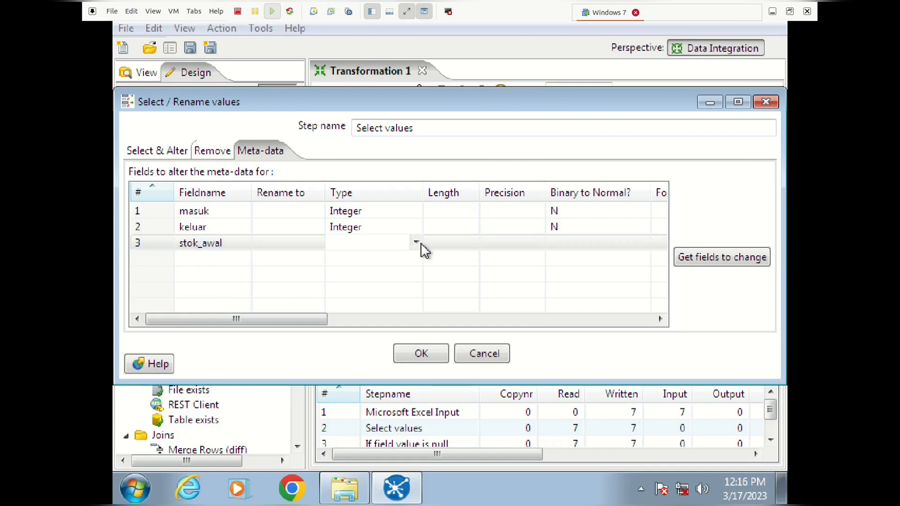
click(417, 243)
click(377, 309)
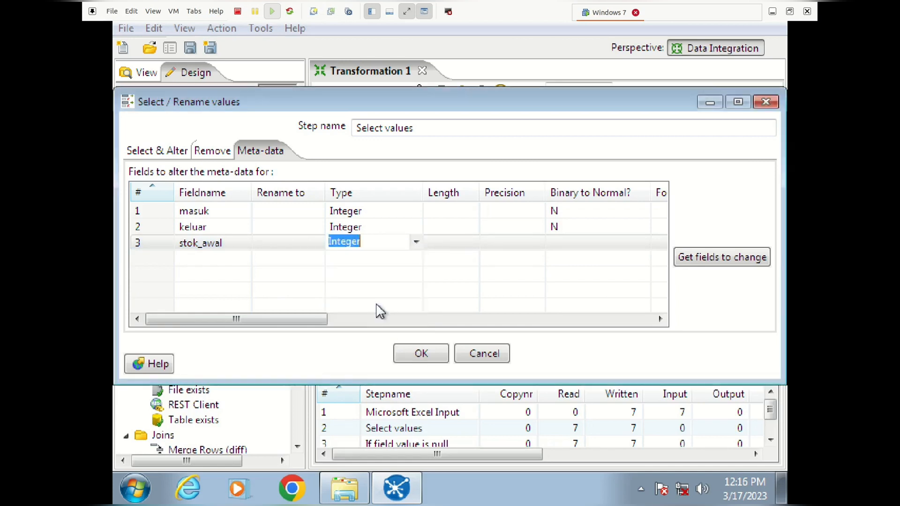
click(421, 354)
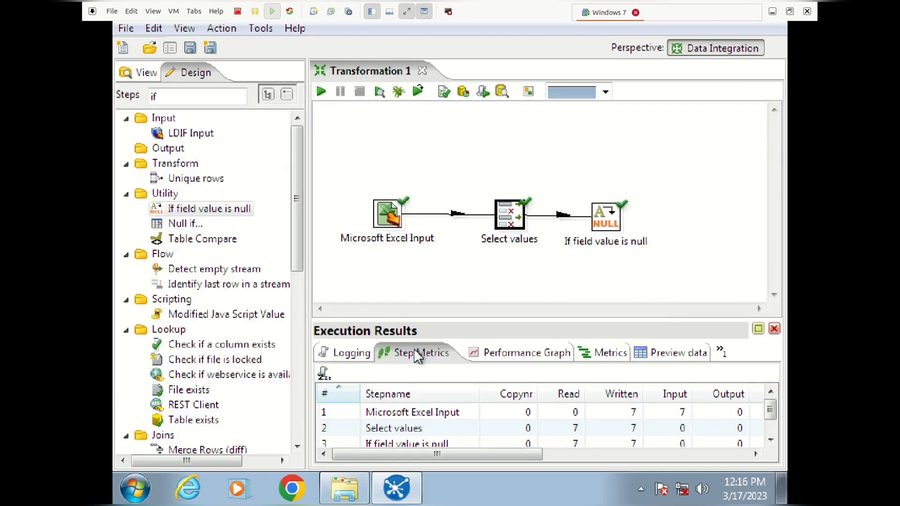
click(611, 221)
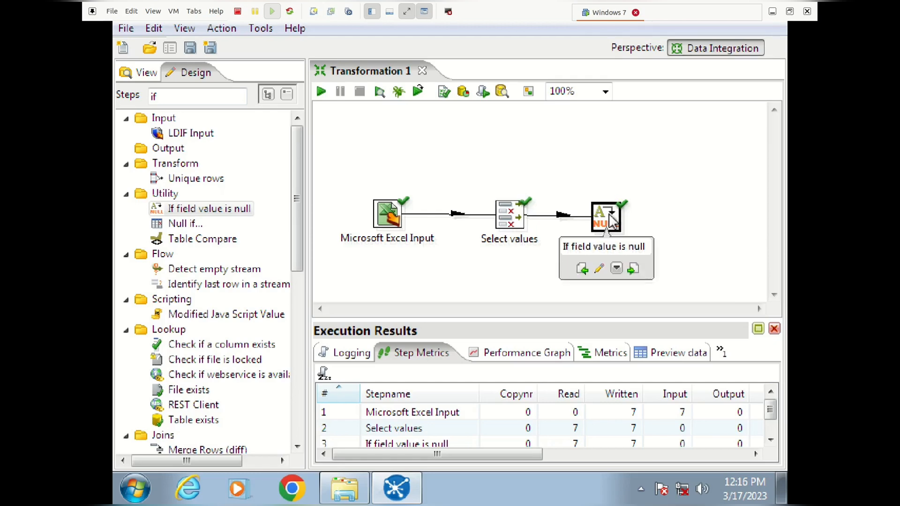
right_click(611, 222)
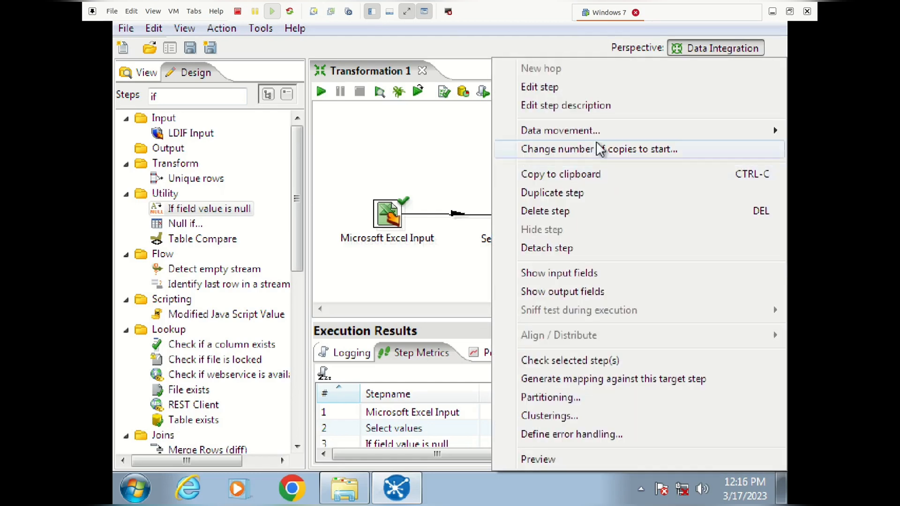
click(600, 97)
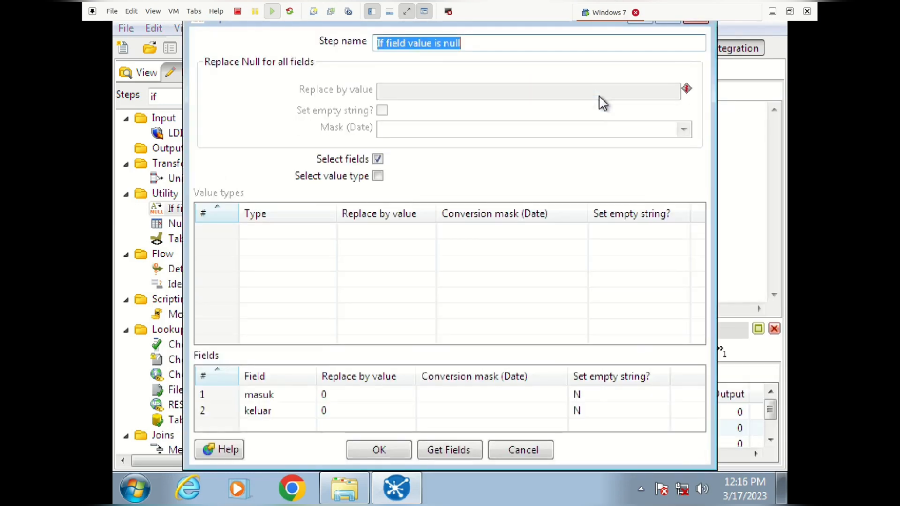
key(Escape)
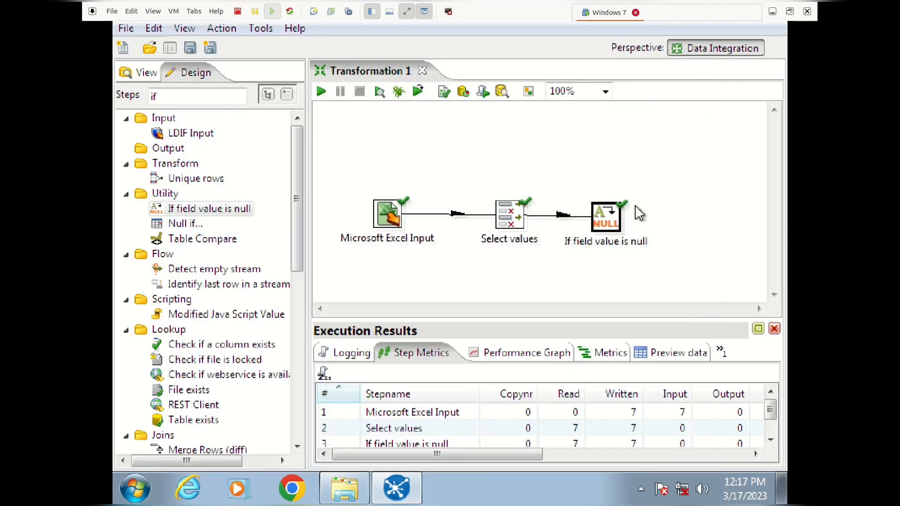
Run a preview of the If field value is null step to check the stok_awal values, close it and hide the execution results.
right_click(612, 227)
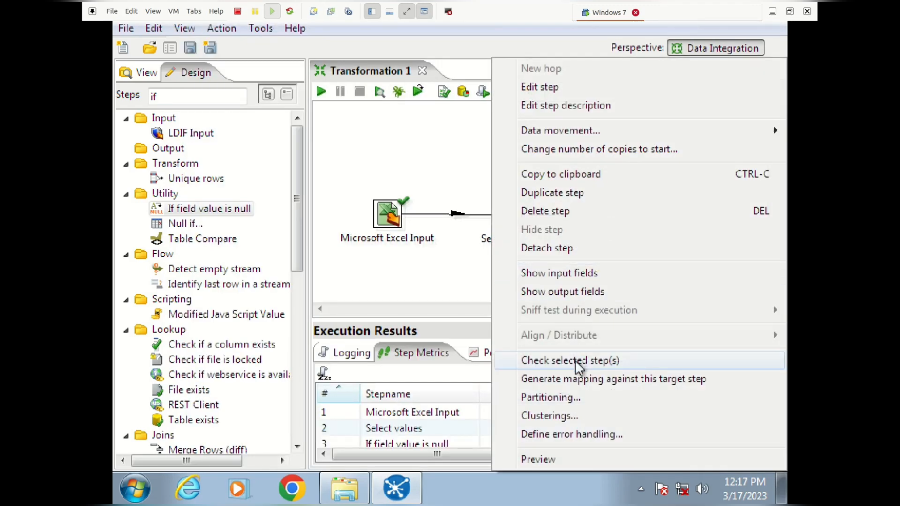
click(548, 459)
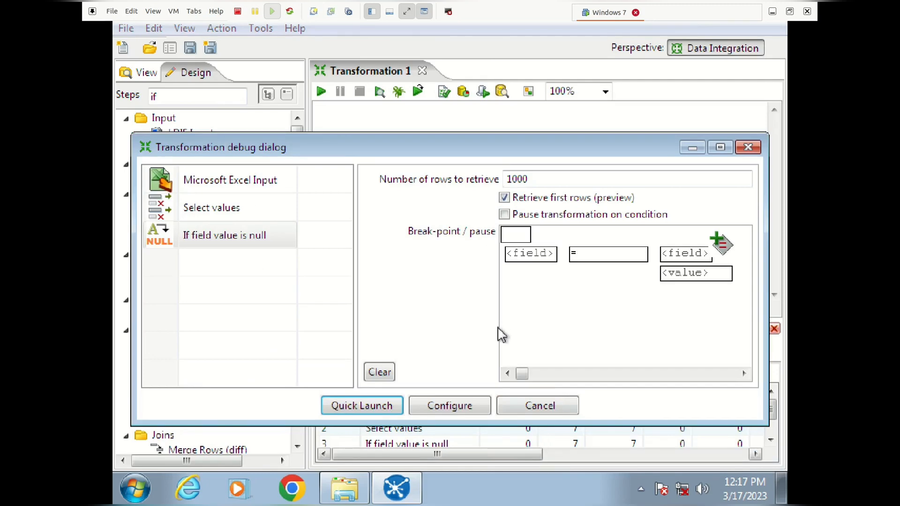
click(339, 404)
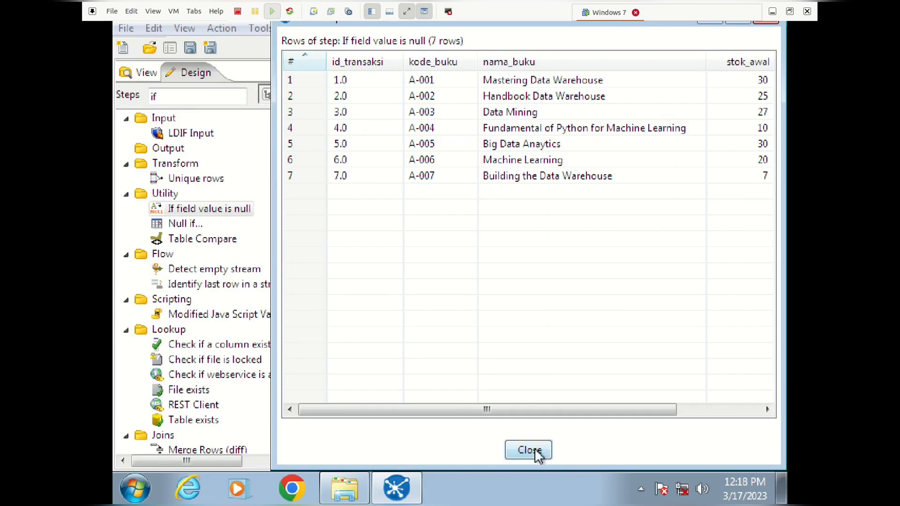
click(532, 451)
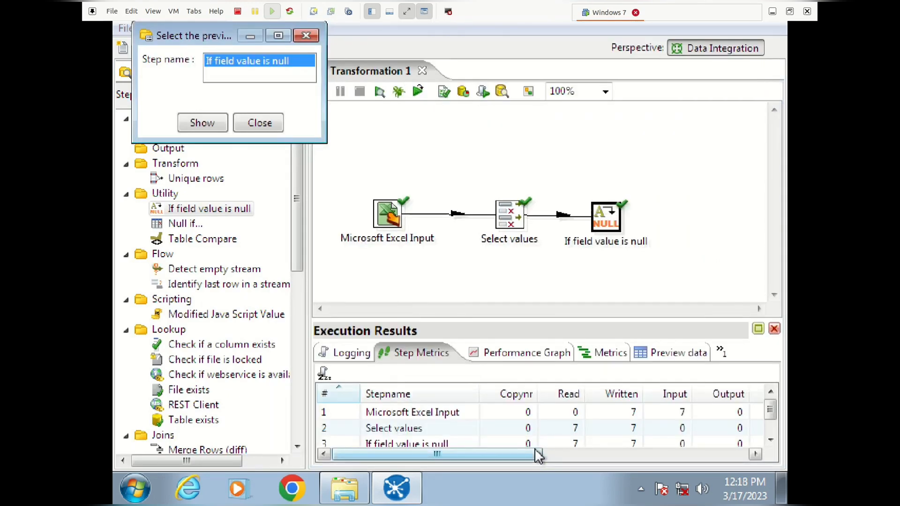
click(260, 125)
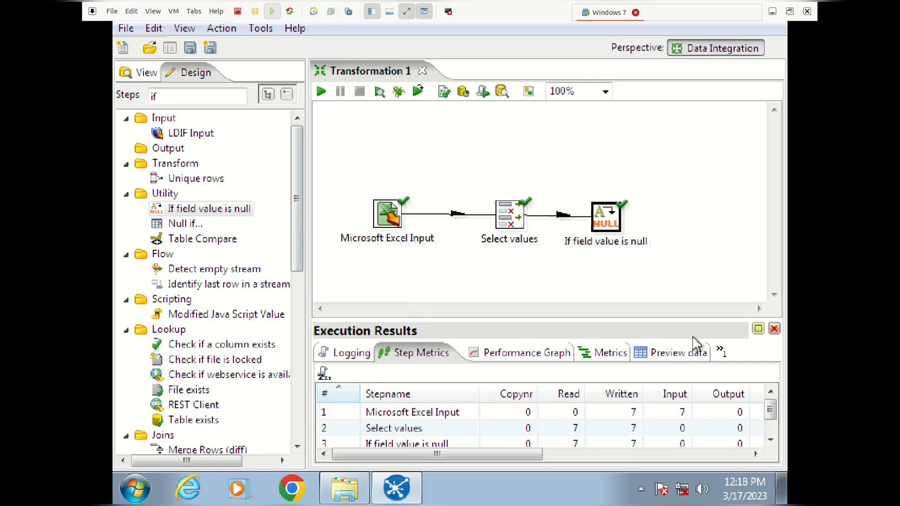
click(775, 329)
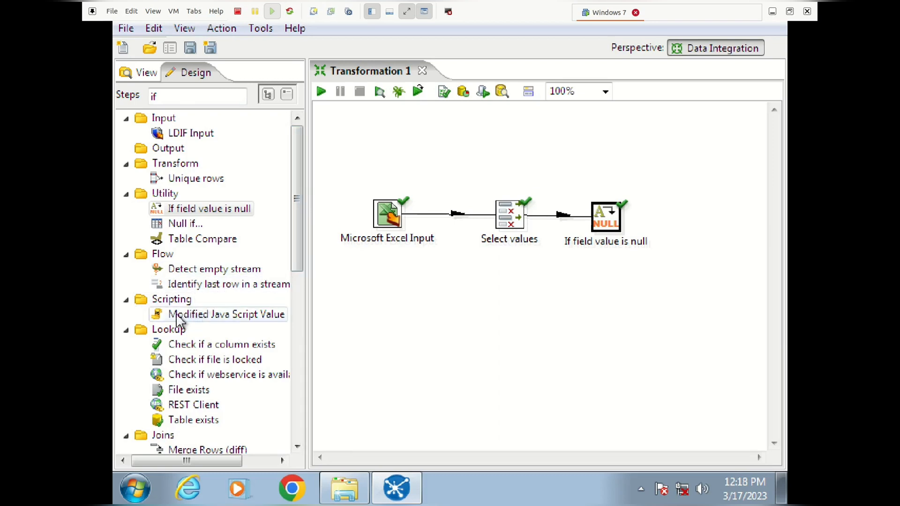
Place a Modified Java Script Value step below Microsoft Excel Input and feed it the main output of If field value is null.
mouse_move(179, 320)
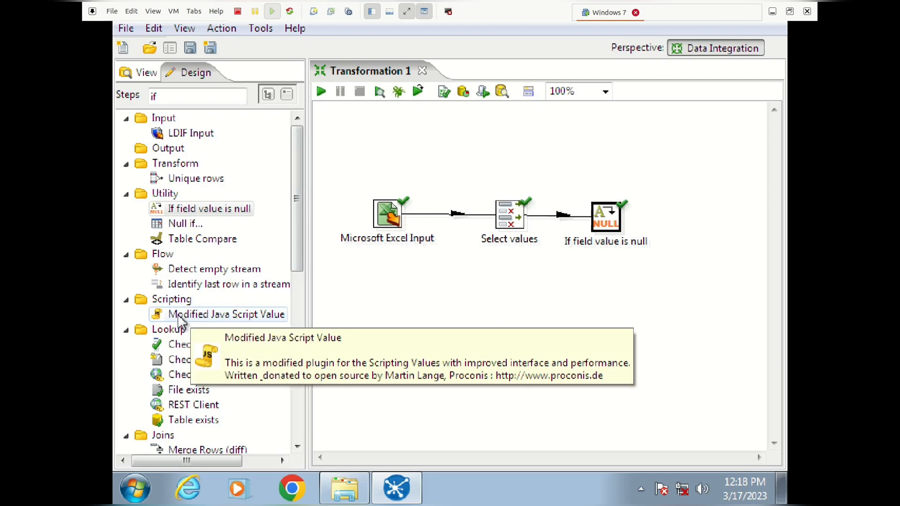
drag(181, 322, 396, 312)
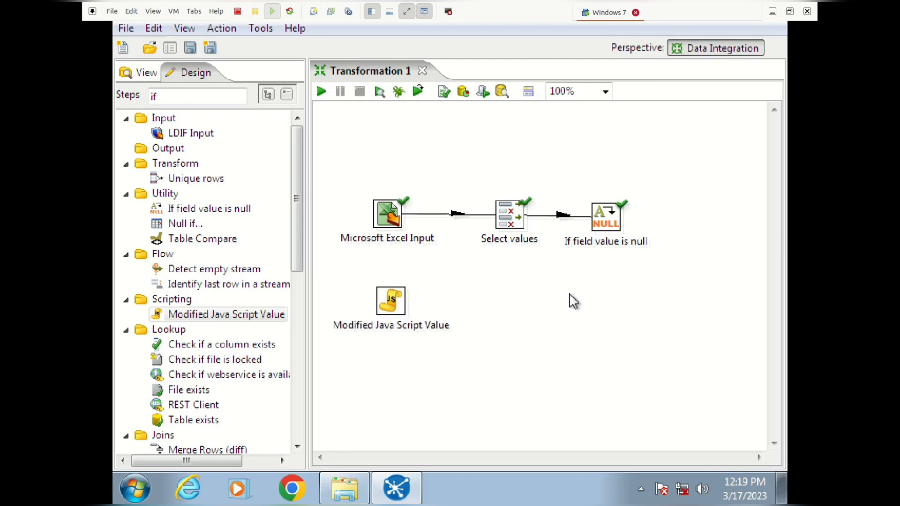
mouse_move(610, 228)
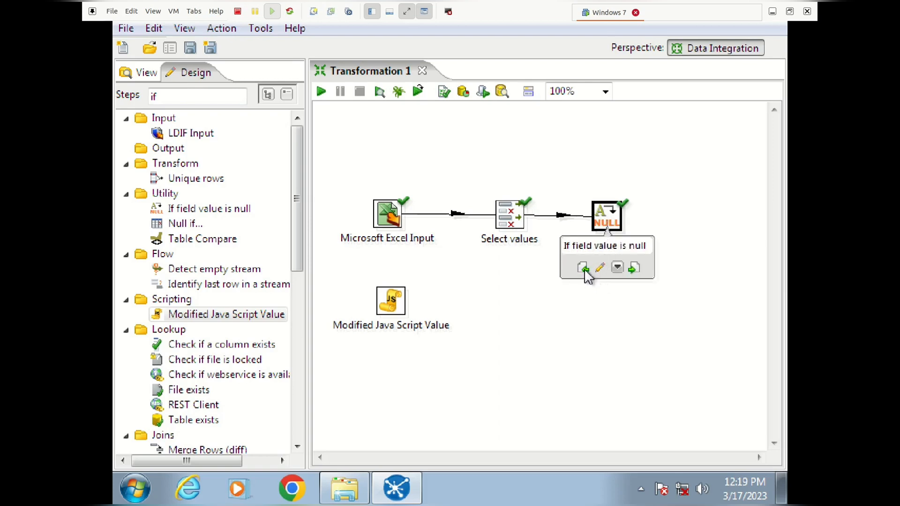
drag(584, 268, 433, 299)
drag(638, 270, 398, 307)
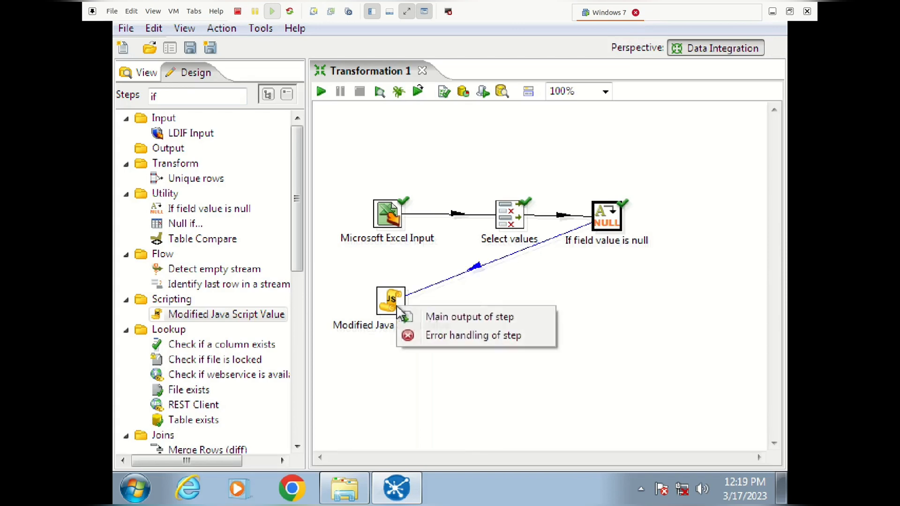
click(415, 321)
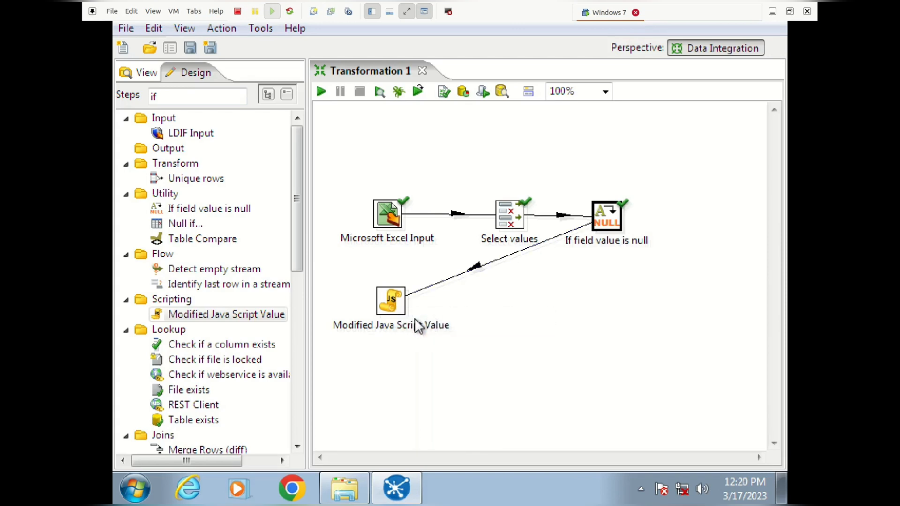
Open the Modified Java Script Value step for editing and declare the variable stok_akhir below the script comment.
click(385, 304)
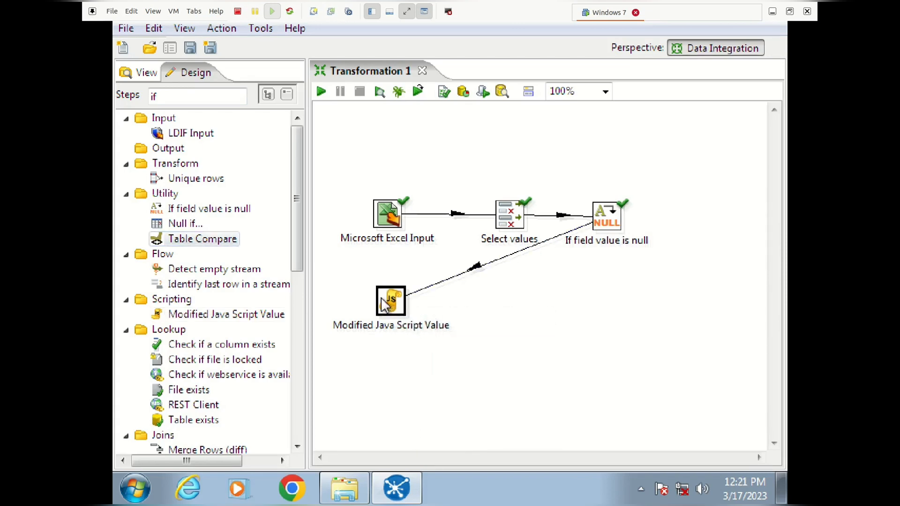
double_click(385, 304)
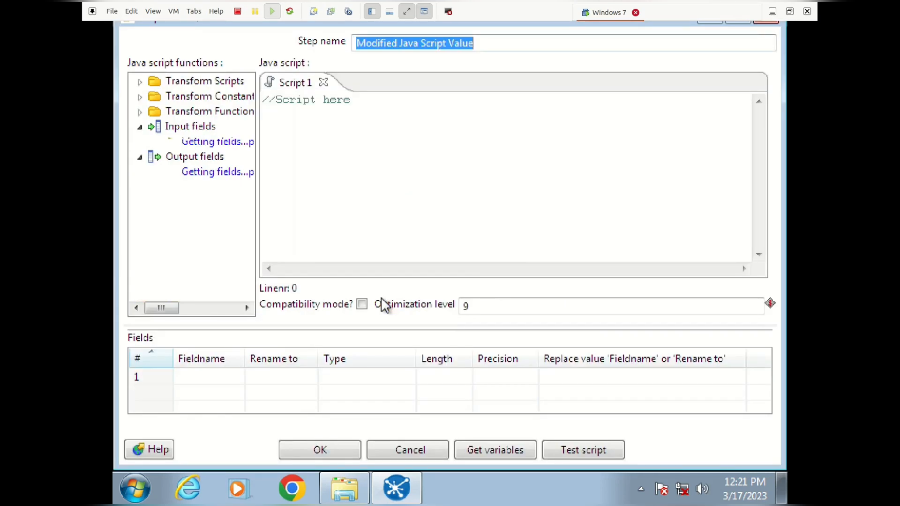
click(371, 132)
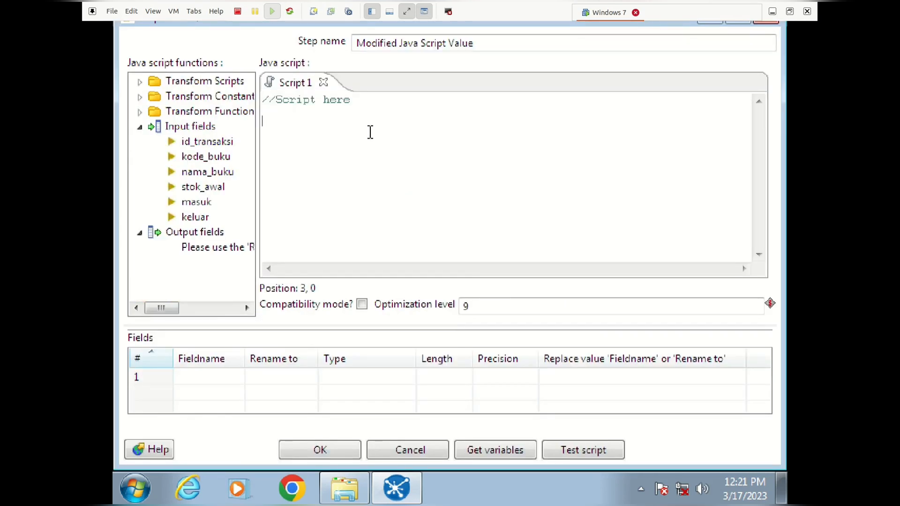
text(var stok)
key(BackSpace)
text(_akhir )
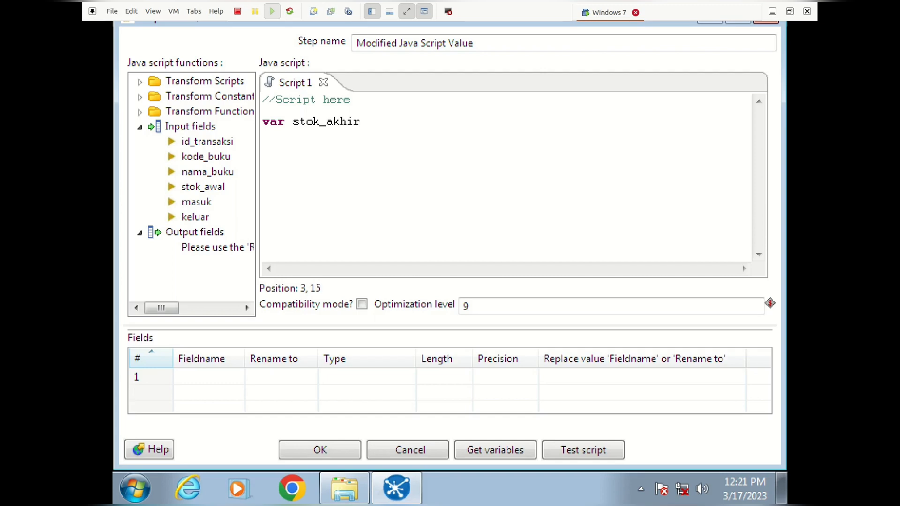
Complete the stok_akhir declaration by assigning it the expression stok_awal - keluar + masuk; in the script.
text(=)
click(218, 188)
click(404, 121)
text(s)
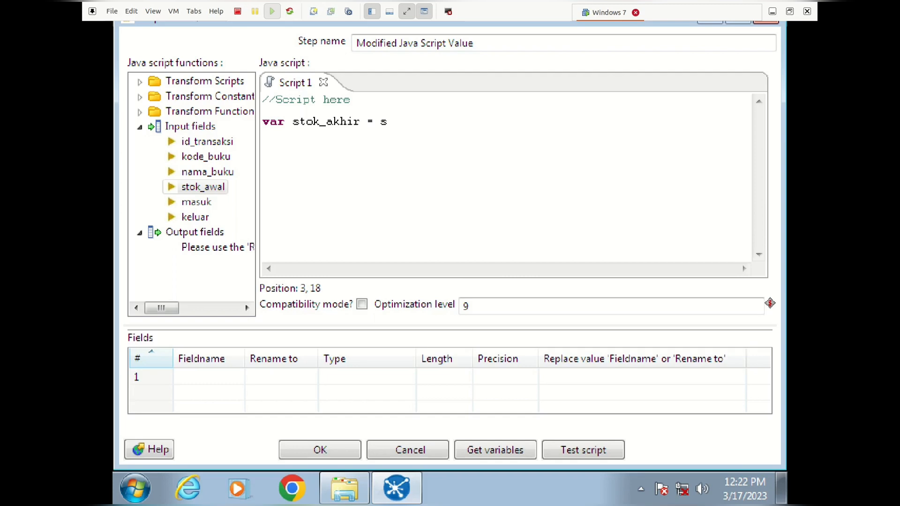
text(tok_awal - keluats)
key(BackSpace)
key(BackSpace)
key(BackSpace)
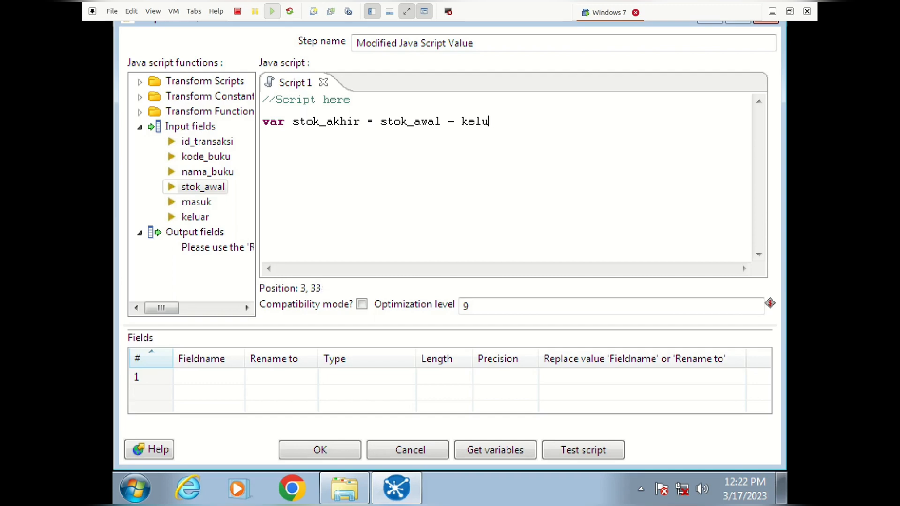
text(r)
key(BackSpace)
key(BackSpace)
text(ar + masuk;)
Get the script variable stok_akhir as an output field, set its type to Integer and accept the script settings.
click(485, 452)
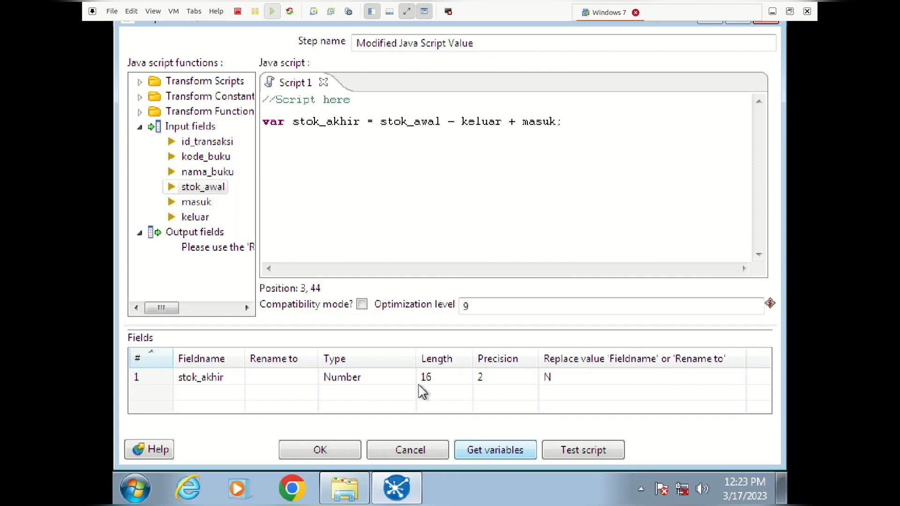
click(394, 370)
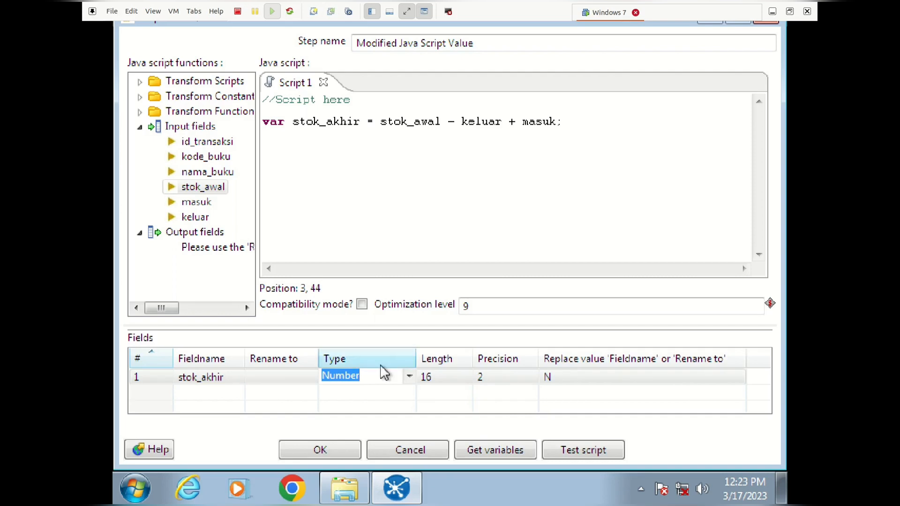
click(410, 378)
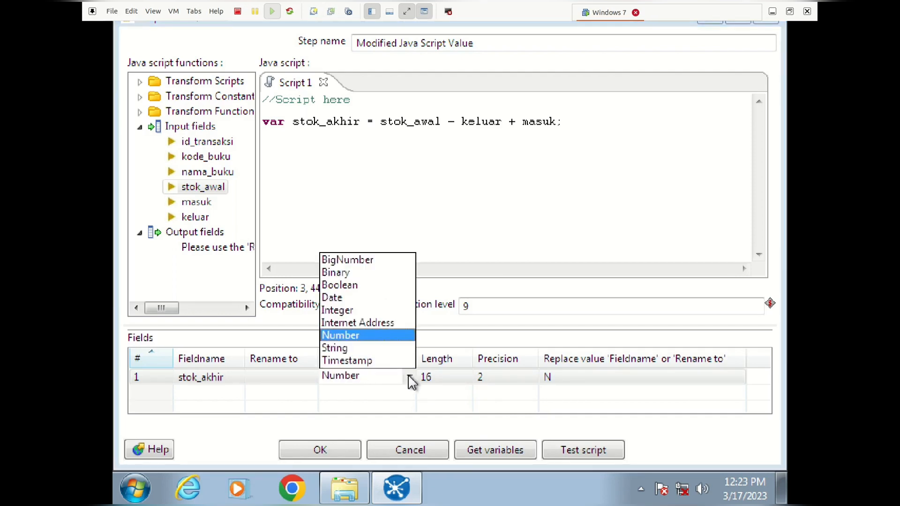
click(377, 312)
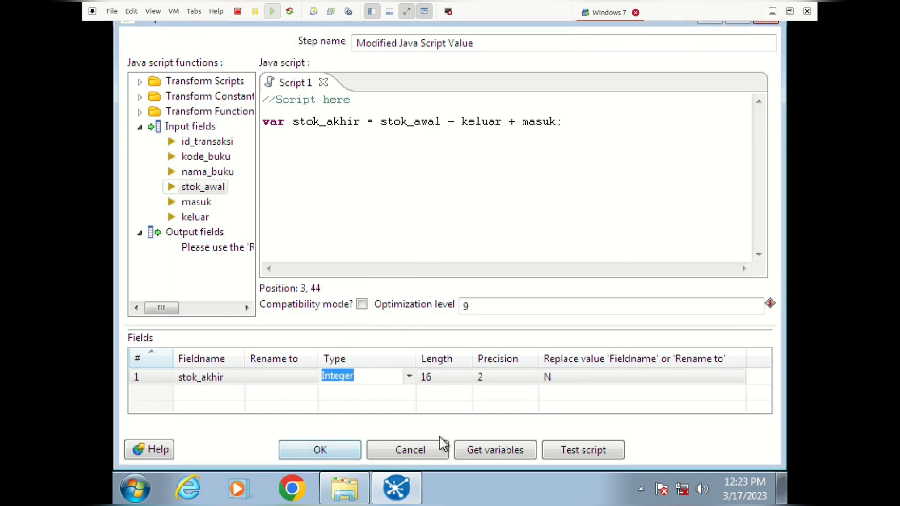
click(323, 451)
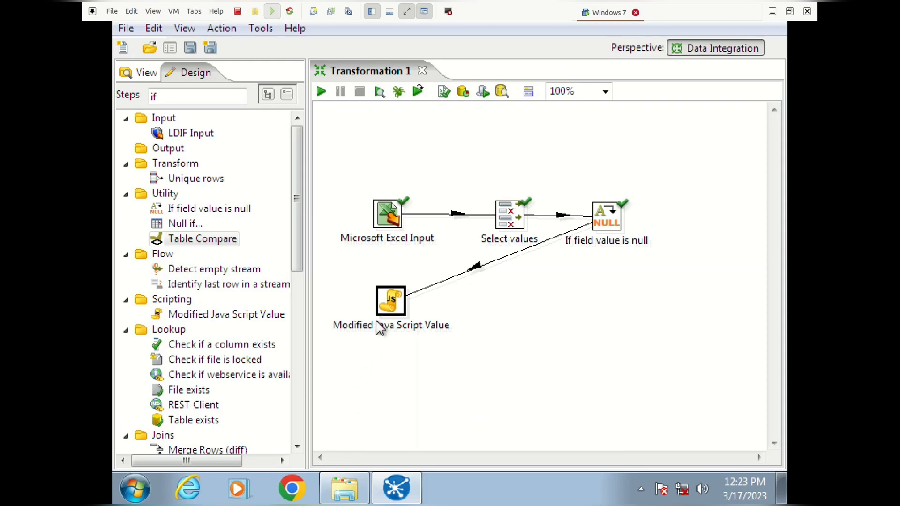
Preview the rows of Modified Java Script Value, examine the stok_akhir column, and close the preview and execution results.
right_click(389, 301)
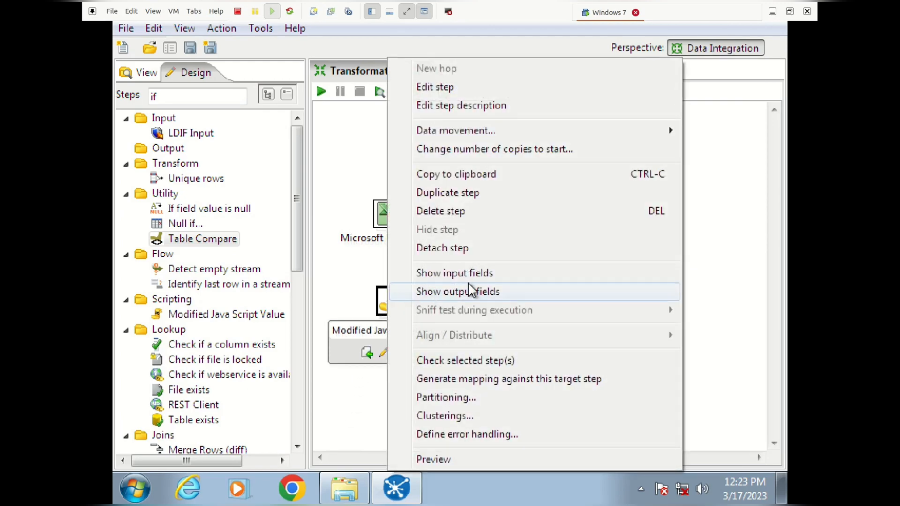
click(431, 460)
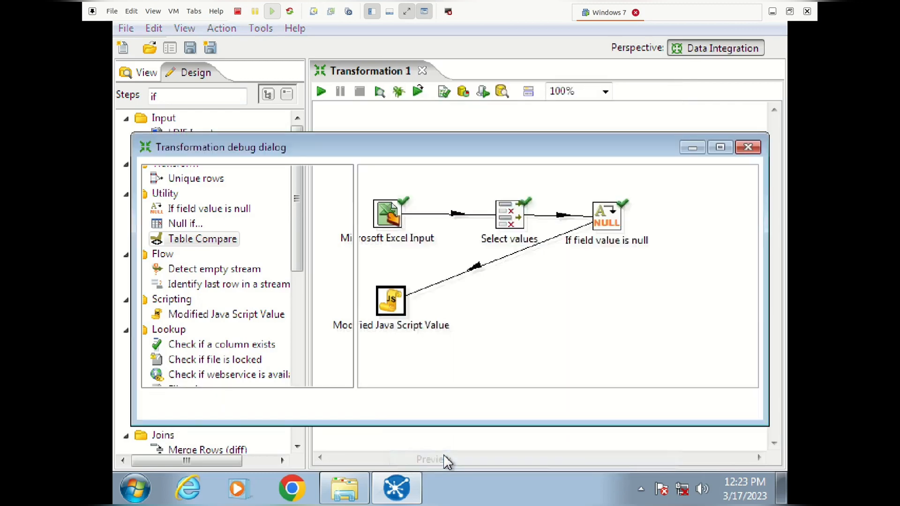
click(369, 406)
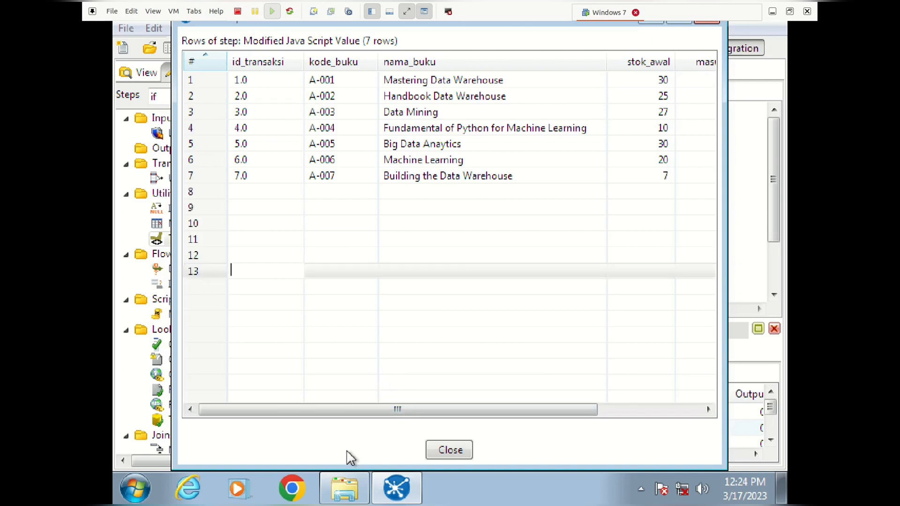
drag(360, 416, 510, 412)
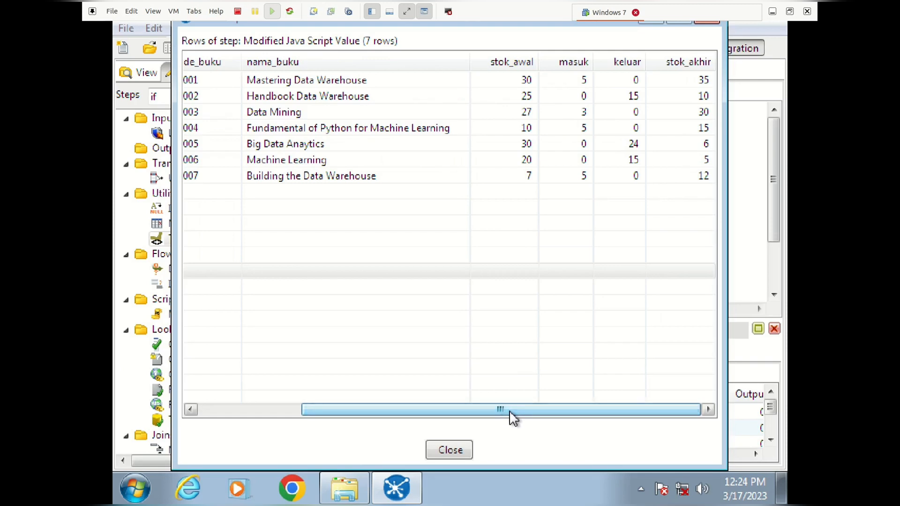
click(459, 450)
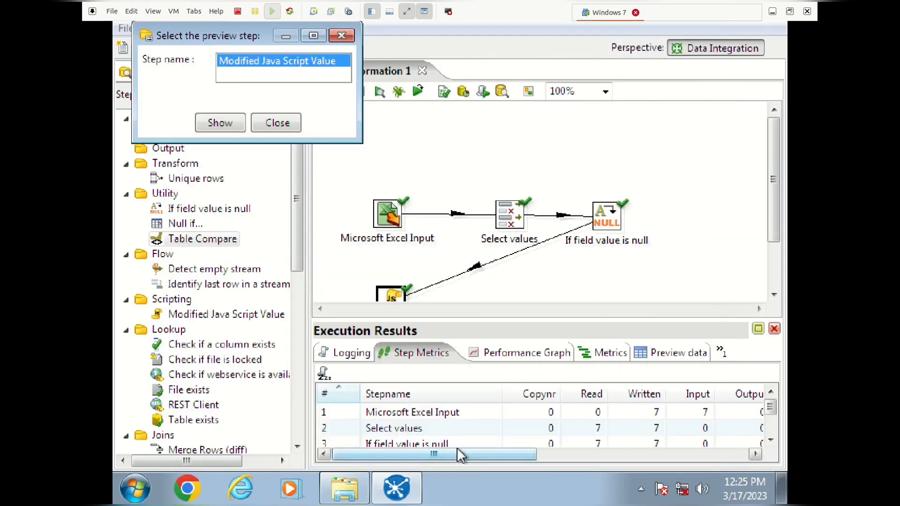
click(284, 125)
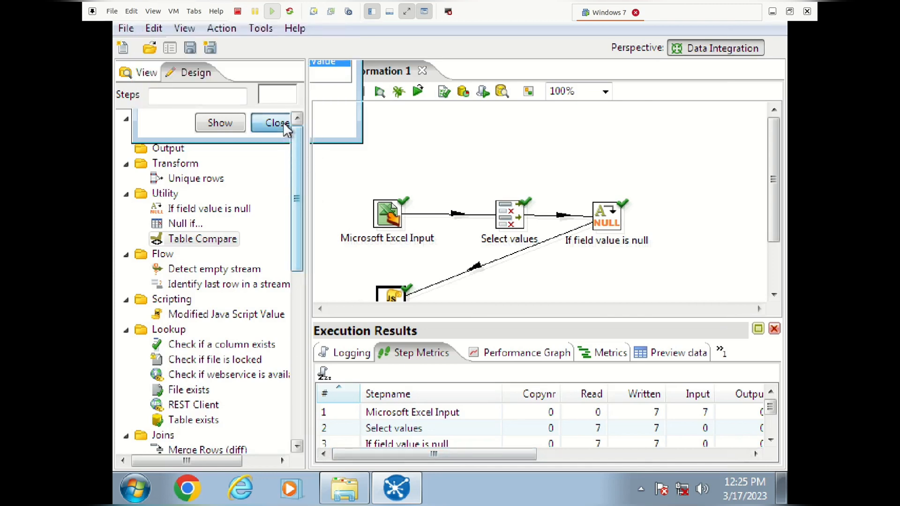
click(774, 330)
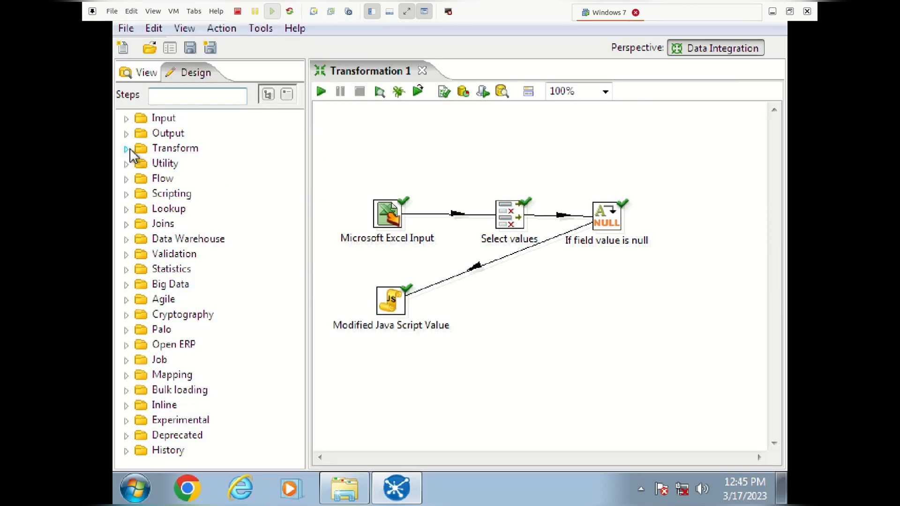
Add a second Select values step below the first one and align Modified Java Script Value level with it.
click(127, 149)
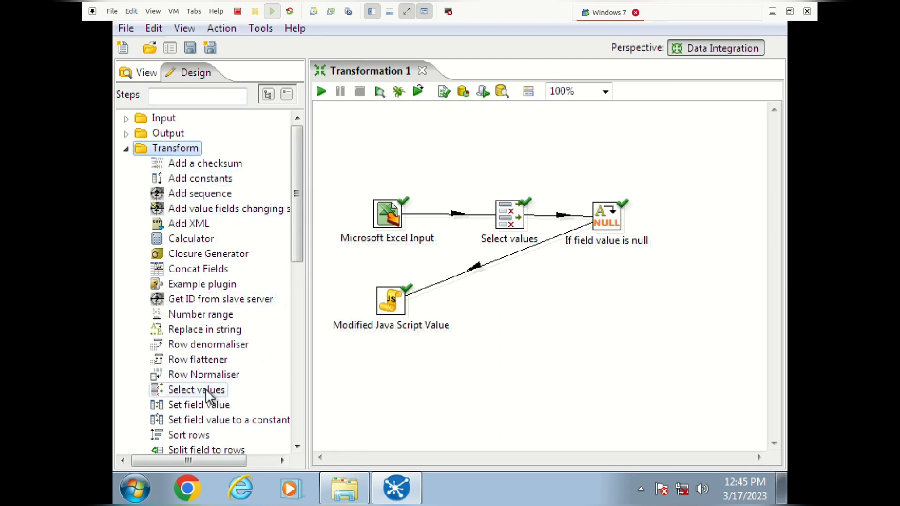
drag(213, 393, 522, 331)
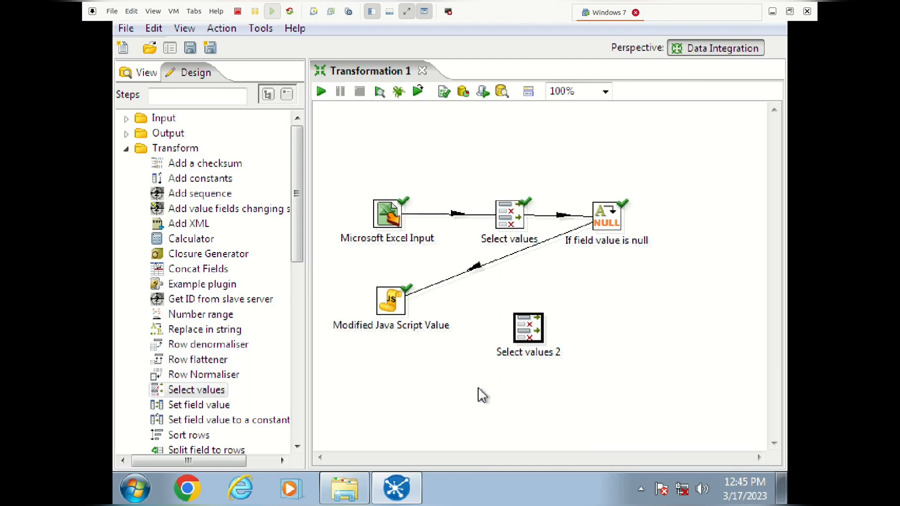
click(514, 354)
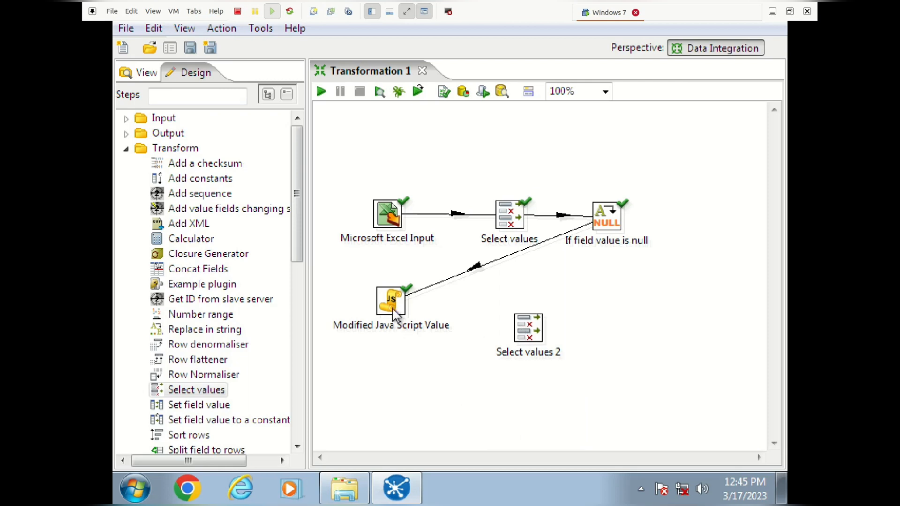
drag(392, 313, 384, 334)
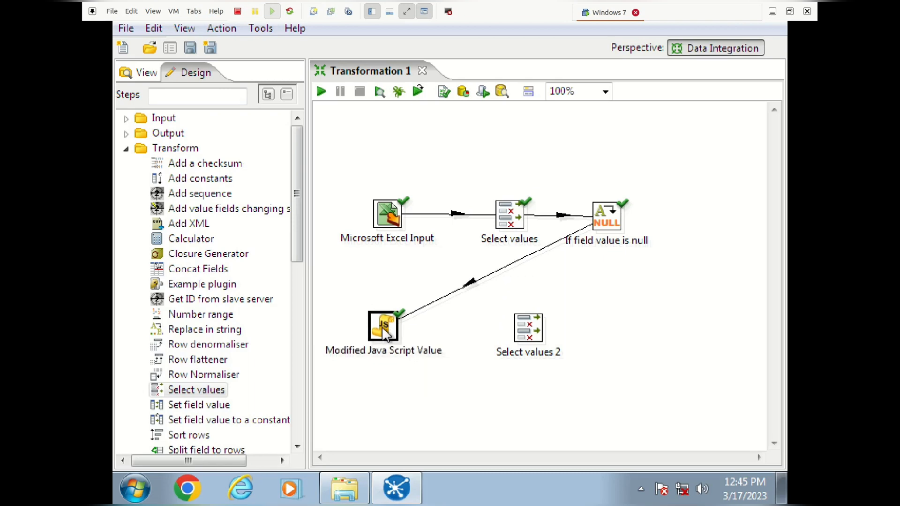
drag(529, 339, 508, 335)
click(515, 378)
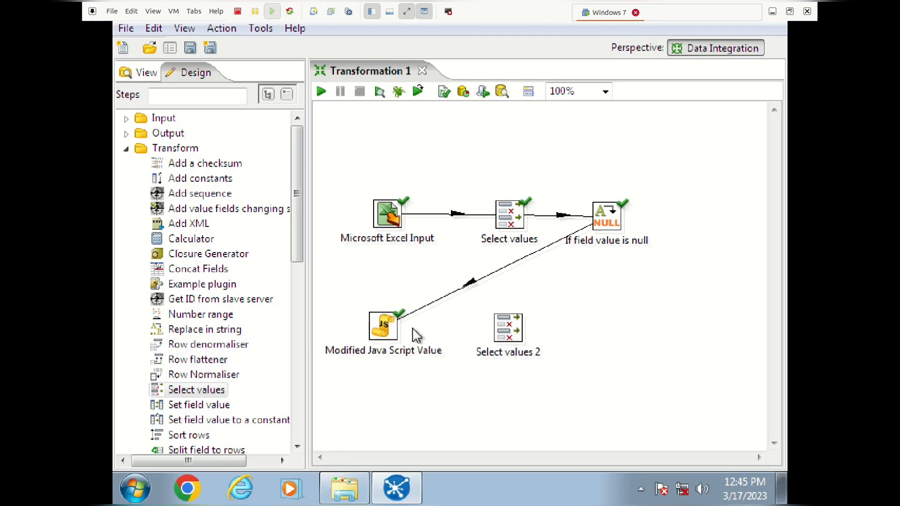
Connect Modified Java Script Value to Select values 2, and move Select values 2 and If field value is null slightly further right.
click(384, 333)
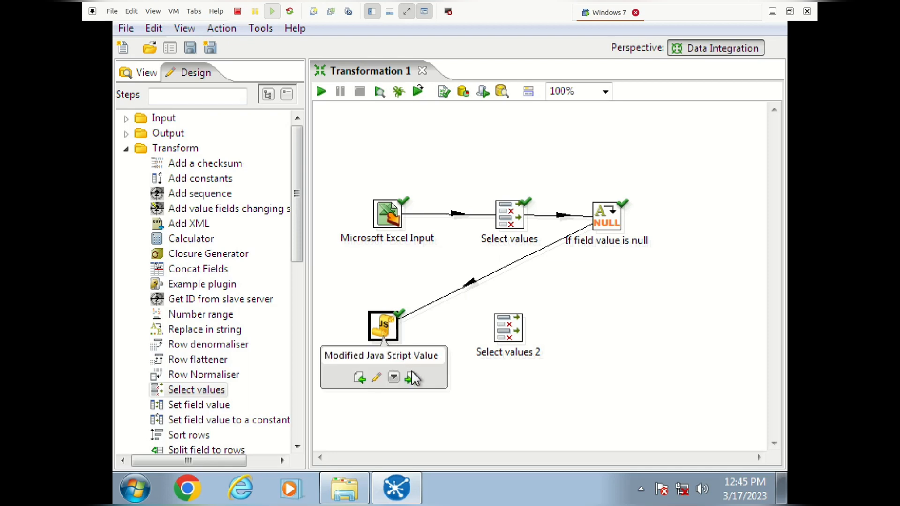
drag(411, 378, 507, 334)
click(519, 341)
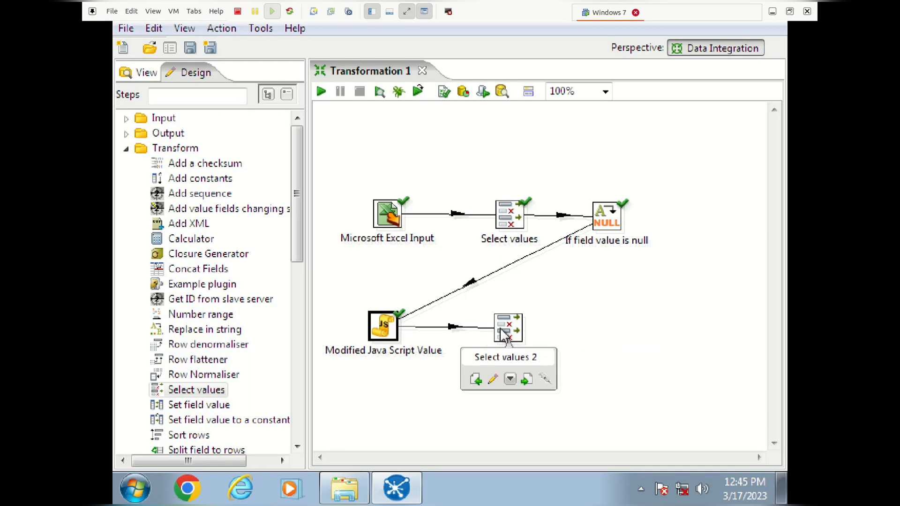
drag(514, 328, 530, 325)
click(528, 326)
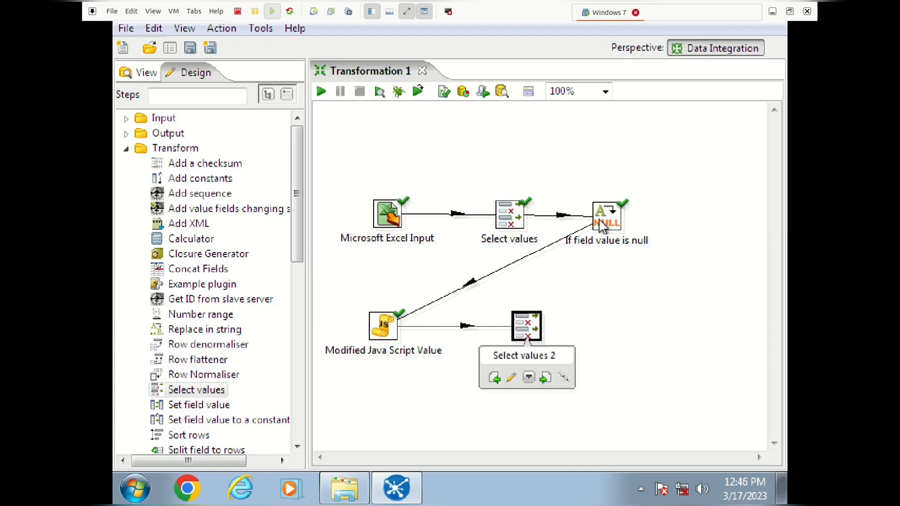
drag(616, 227, 639, 218)
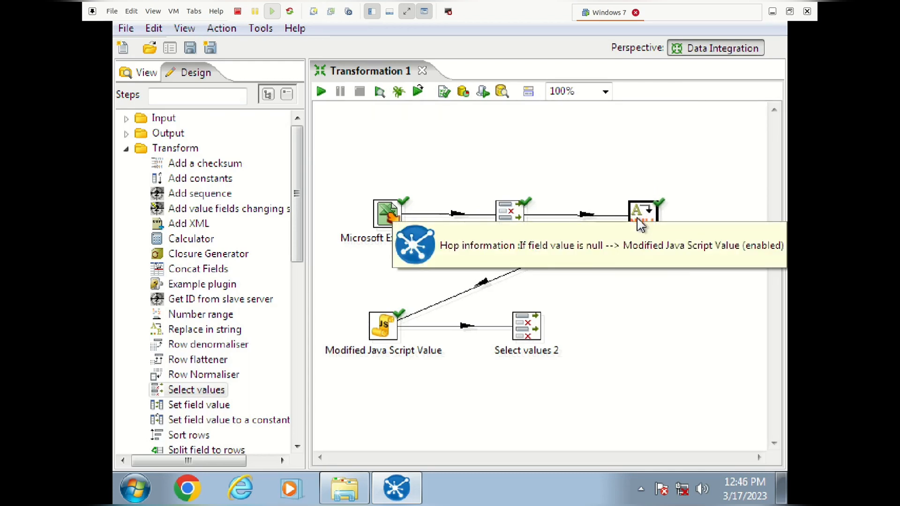
In the meta-data of Select values 2, add the field stok_akhir with type Integer and accept the settings.
double_click(530, 333)
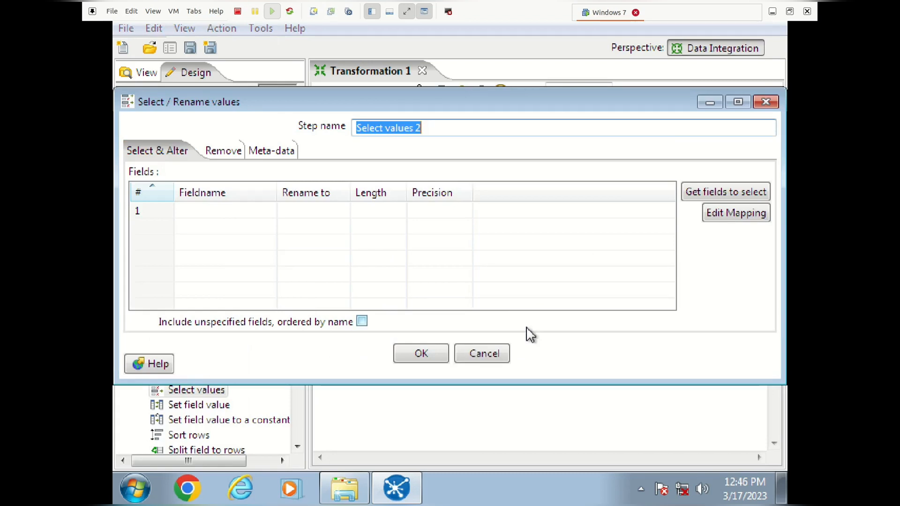
click(271, 150)
click(261, 207)
click(270, 210)
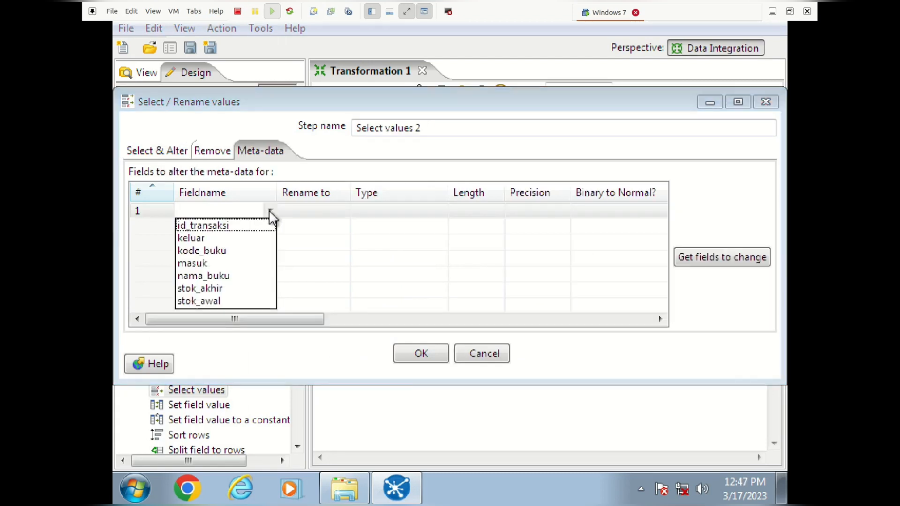
click(240, 290)
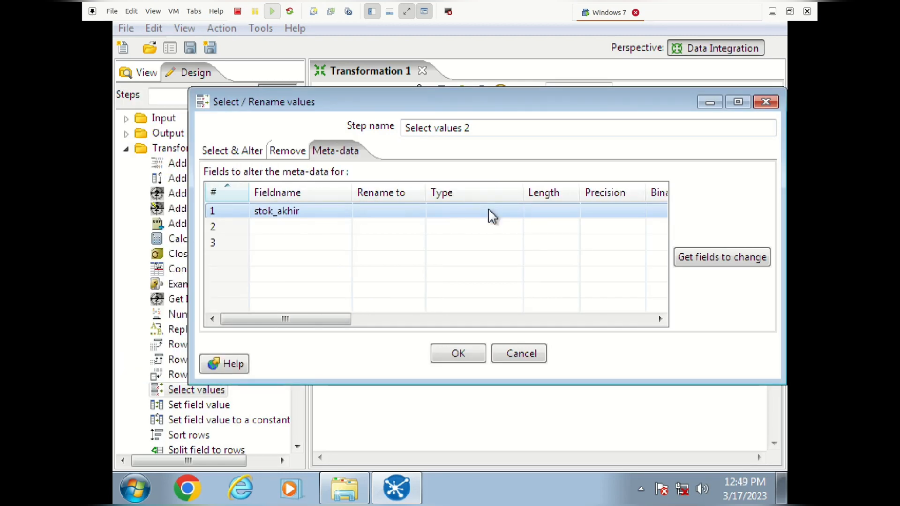
click(488, 212)
click(515, 214)
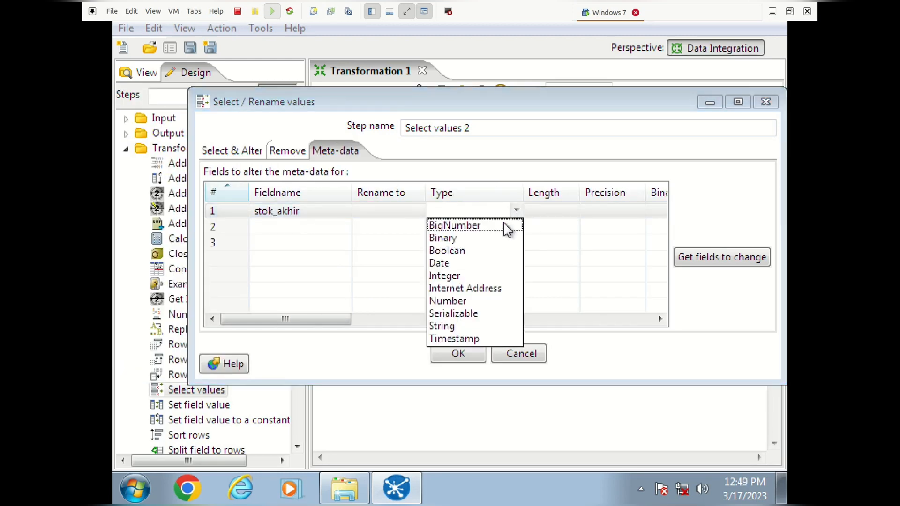
click(476, 276)
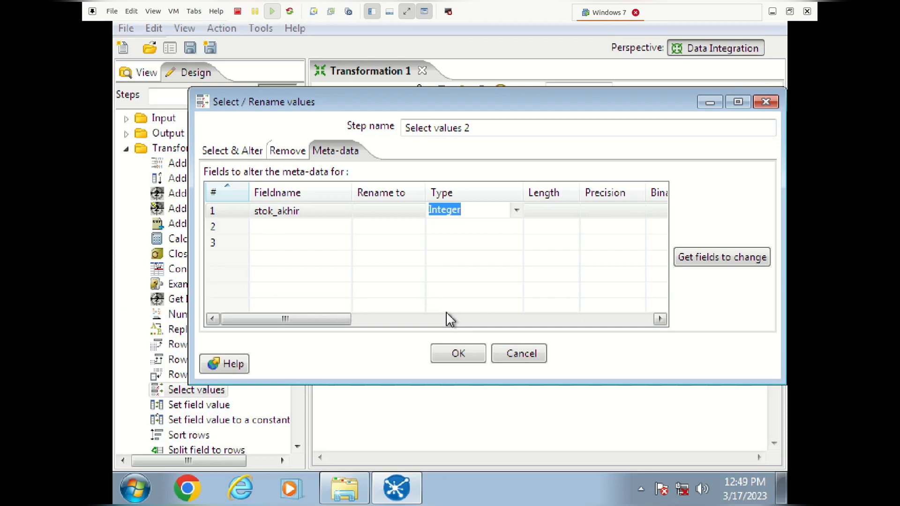
click(458, 355)
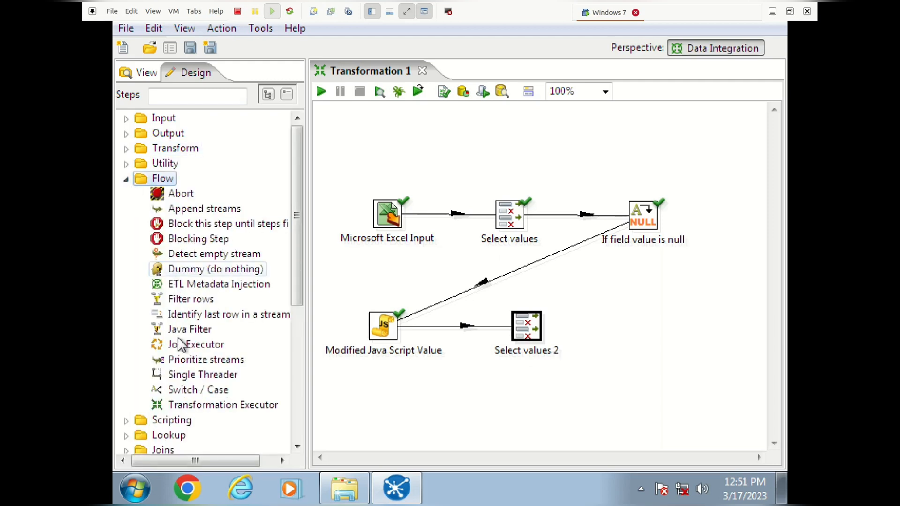
Place a Filter rows step beside Select values 2 and feed it the main output of that step.
drag(190, 299, 618, 328)
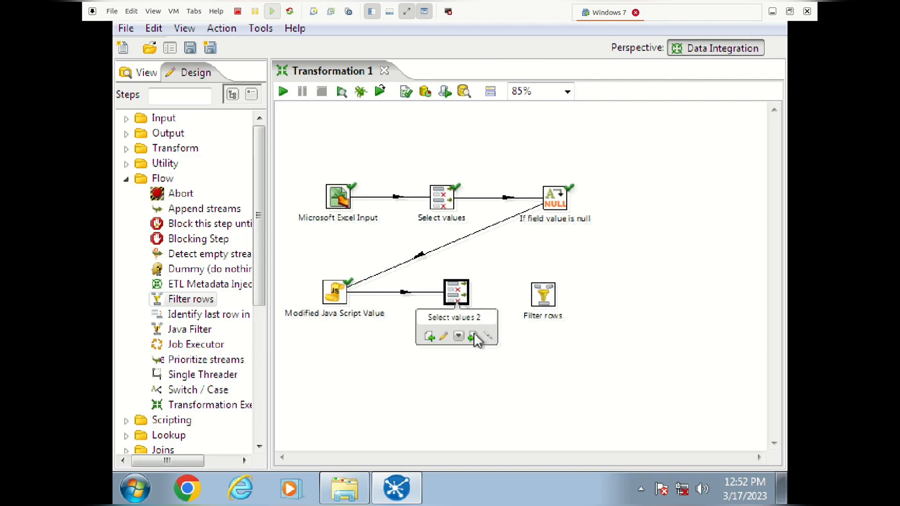
drag(475, 340, 545, 303)
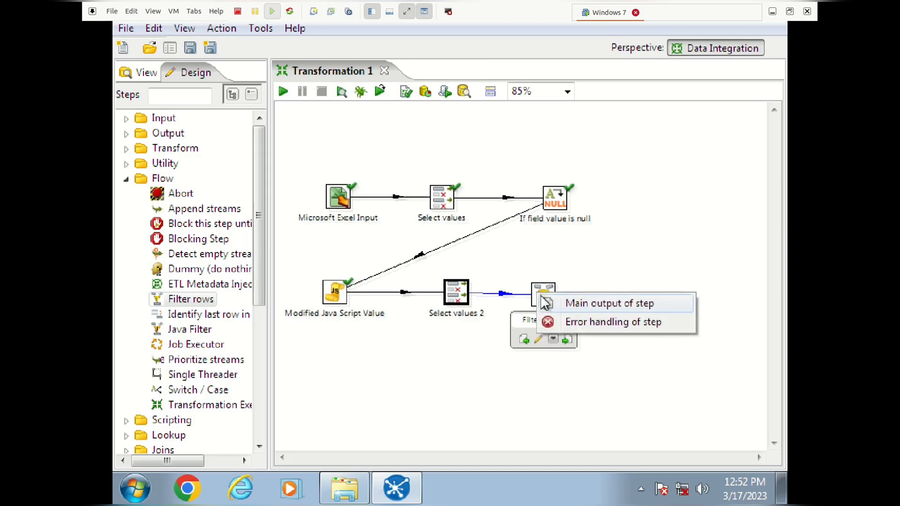
click(546, 303)
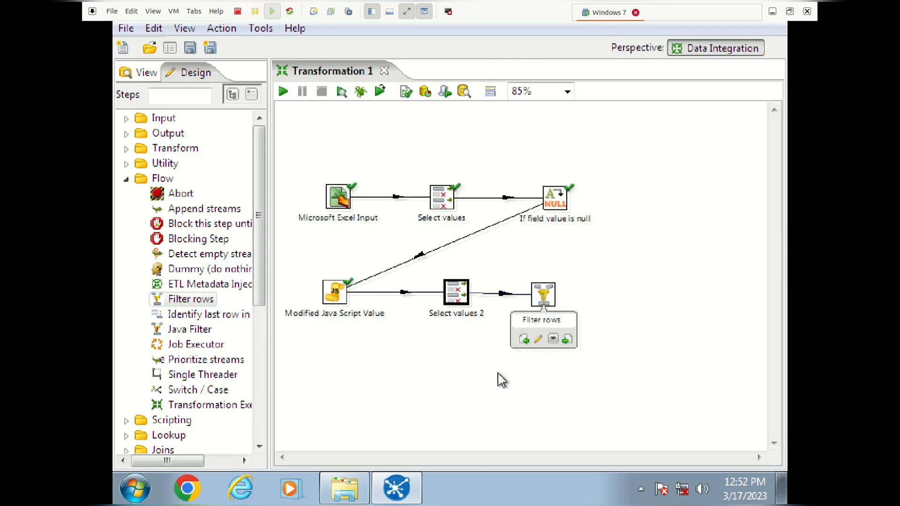
Set the Filter rows condition to stok_akhir > 10, using an Integer value, and accept the filter settings.
double_click(546, 302)
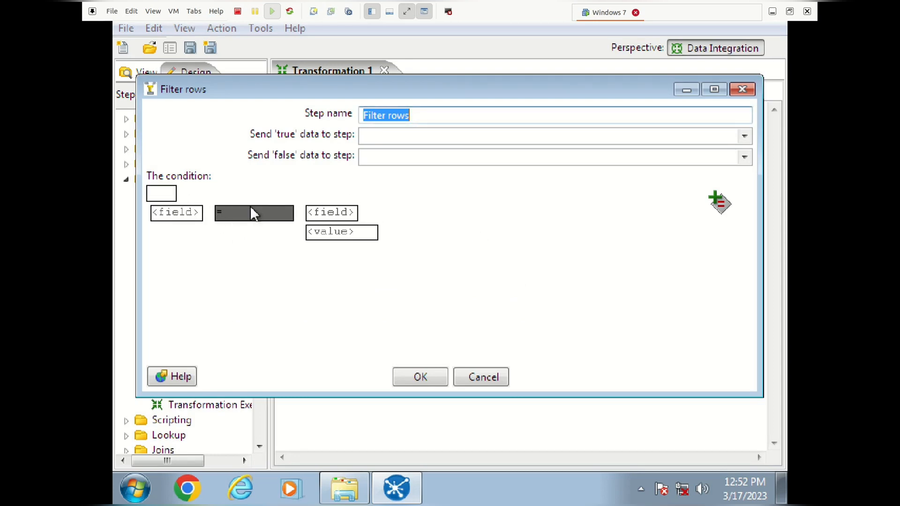
click(186, 211)
click(416, 271)
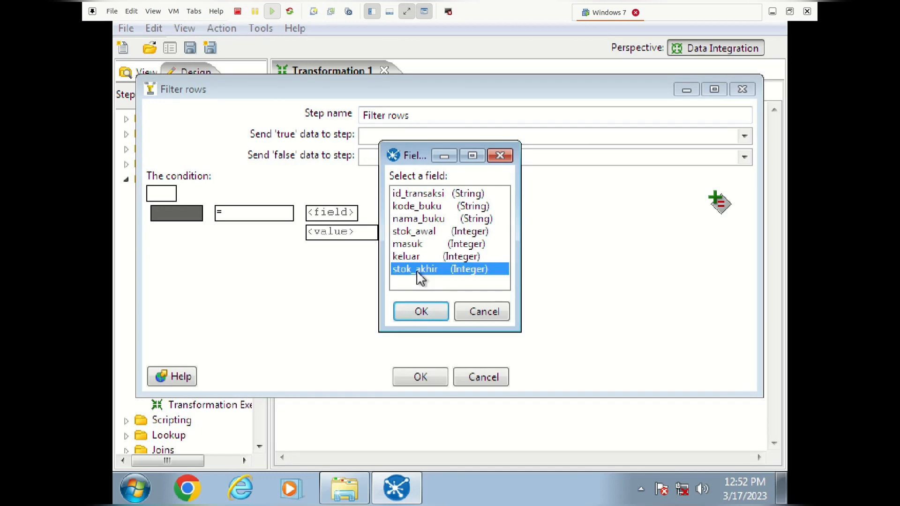
click(413, 313)
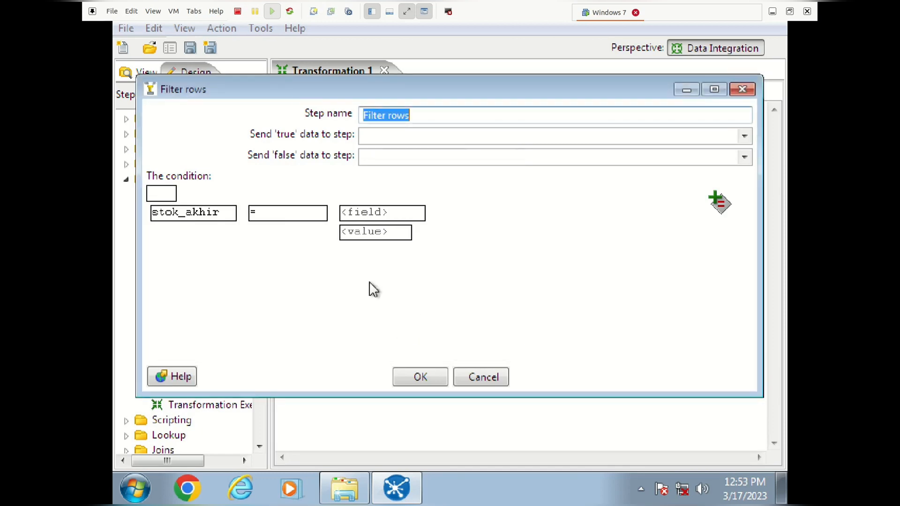
click(288, 214)
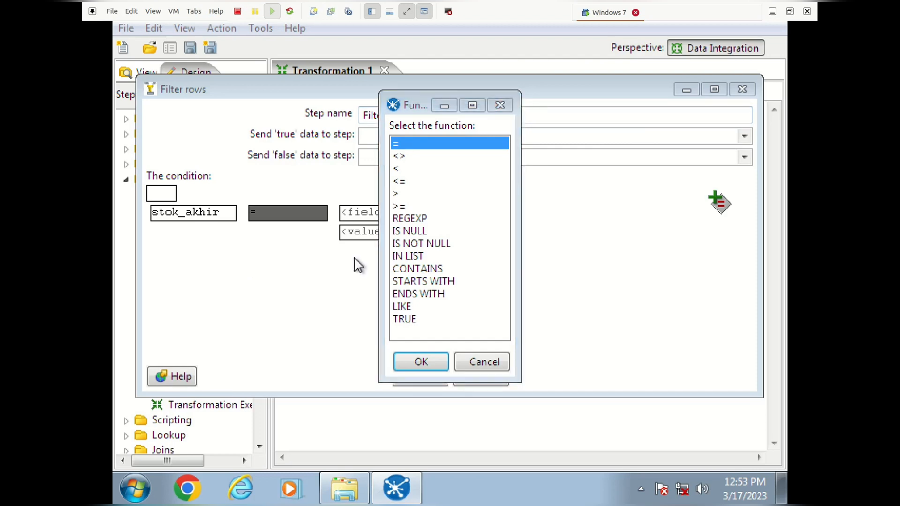
click(400, 194)
click(432, 364)
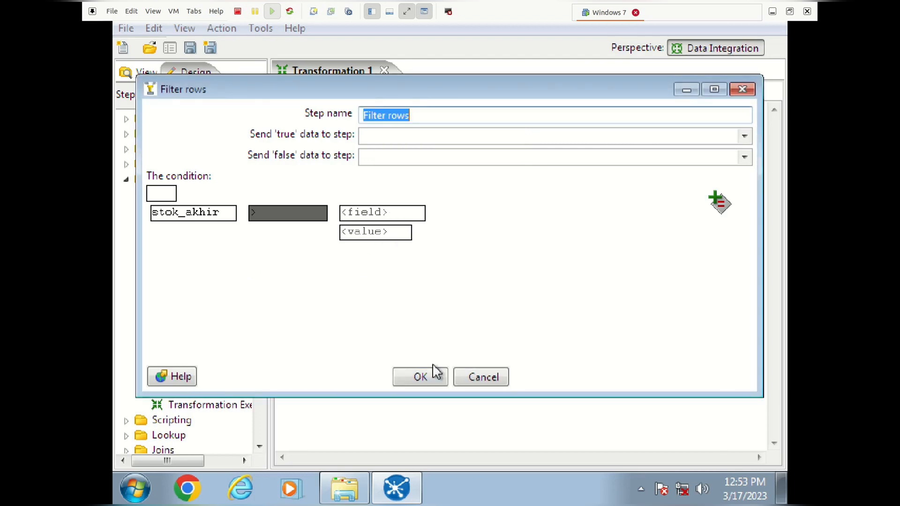
click(390, 234)
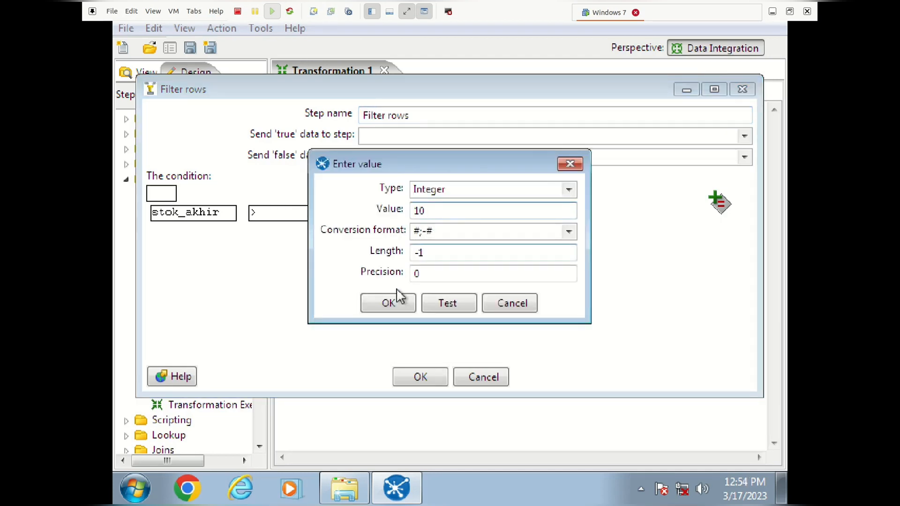
click(392, 305)
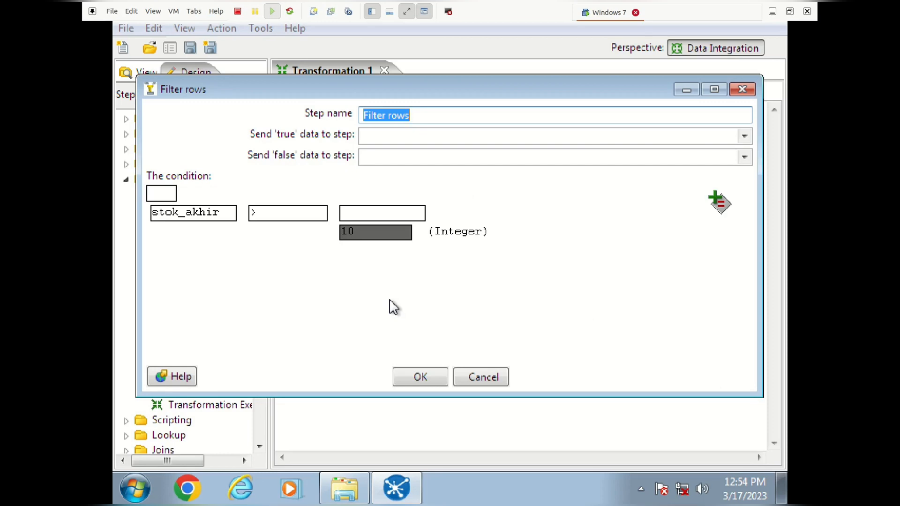
click(414, 379)
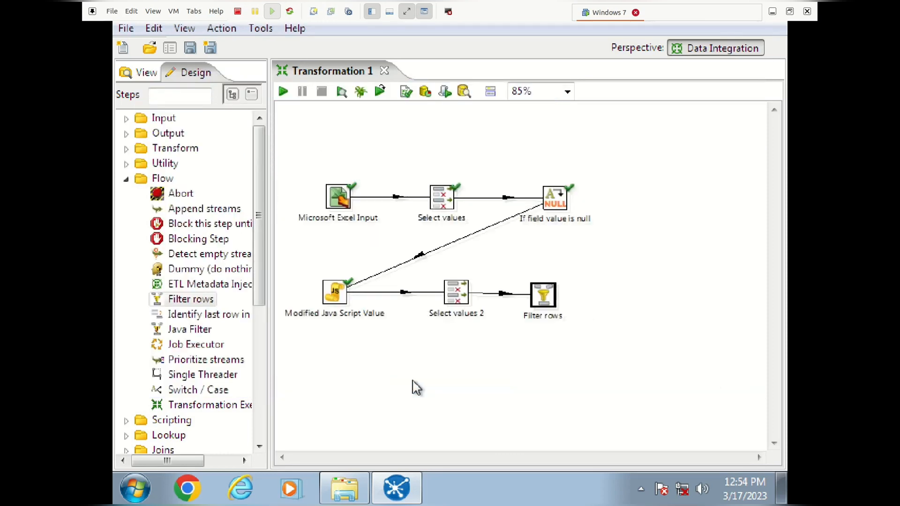
Find the Dummy (do nothing) step and place two of them one above the other beside Filter rows.
click(191, 94)
text(d)
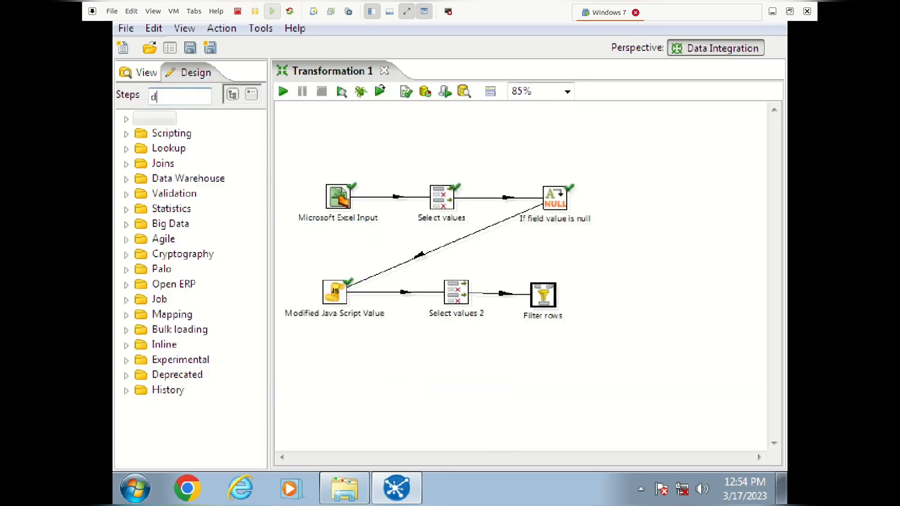
text(umm)
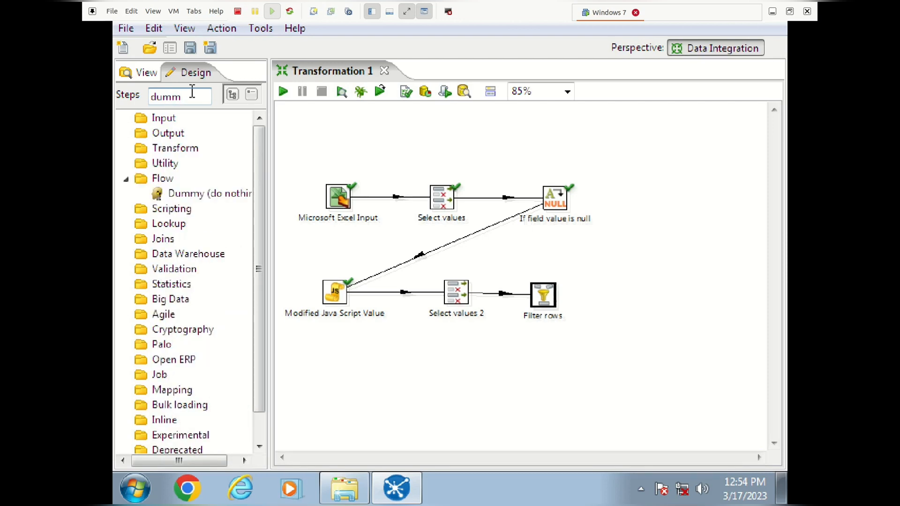
drag(209, 193, 620, 274)
drag(215, 193, 617, 337)
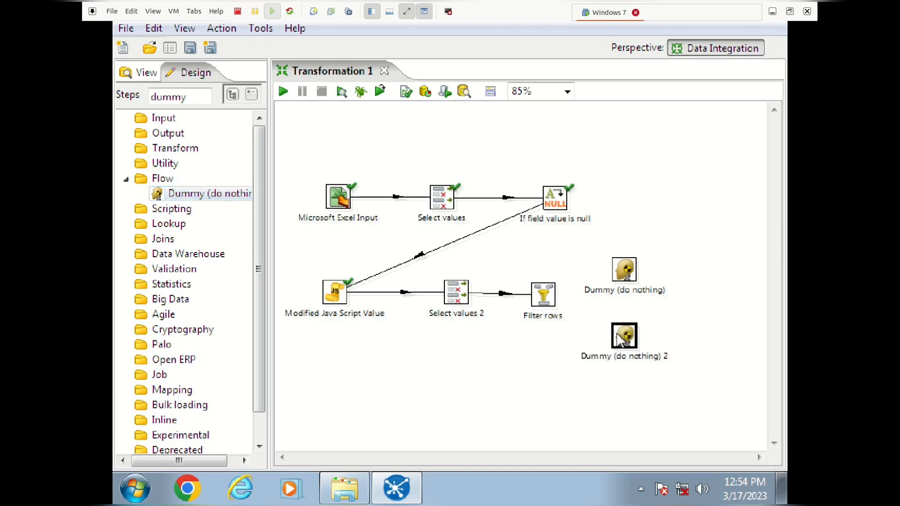
Connect Filter rows to the upper Dummy step as Result is TRUE and to the lower one as Result is FALSE.
mouse_move(617, 338)
drag(527, 338, 585, 278)
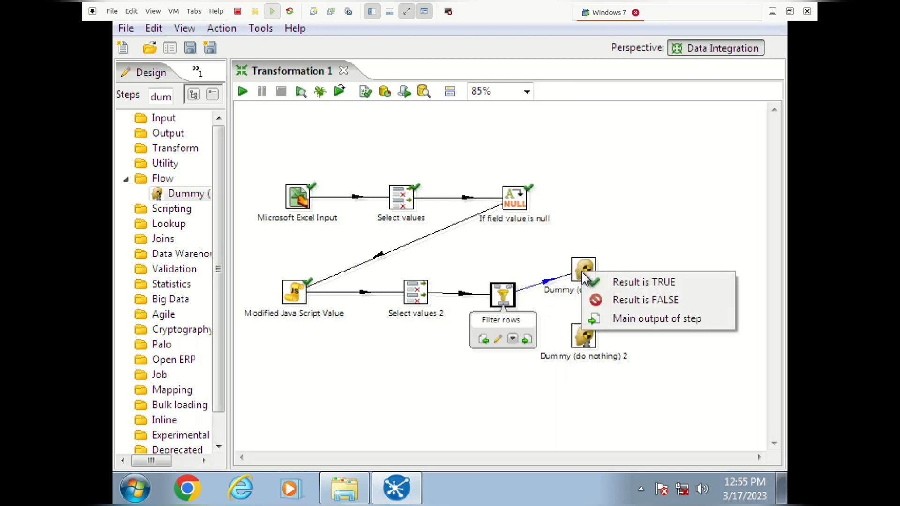
click(601, 286)
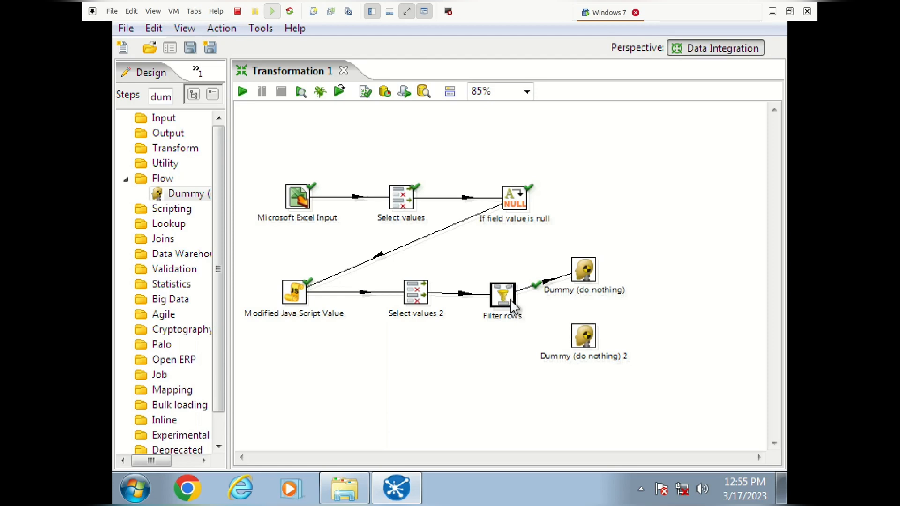
mouse_move(511, 300)
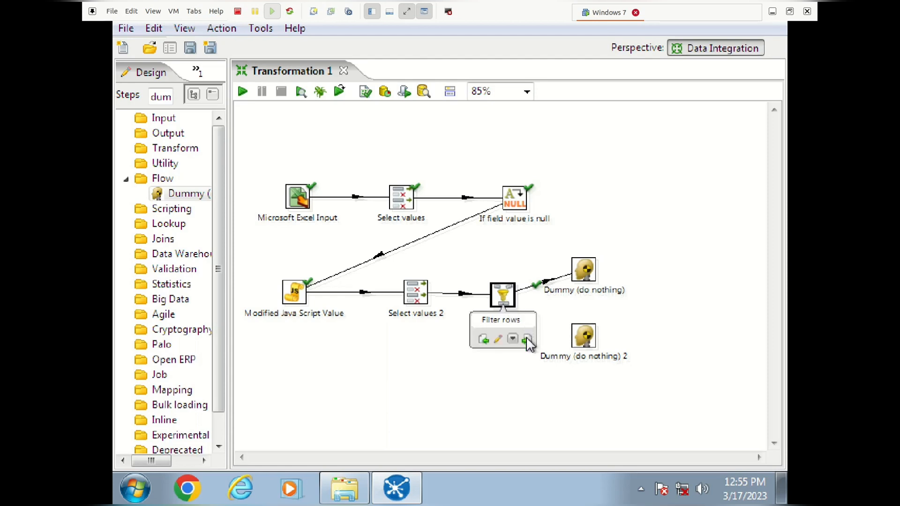
drag(528, 341, 584, 345)
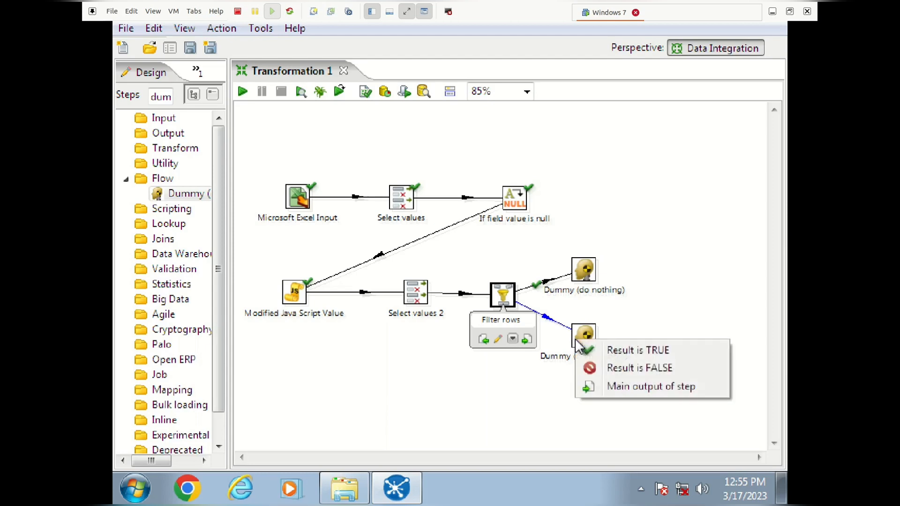
click(592, 368)
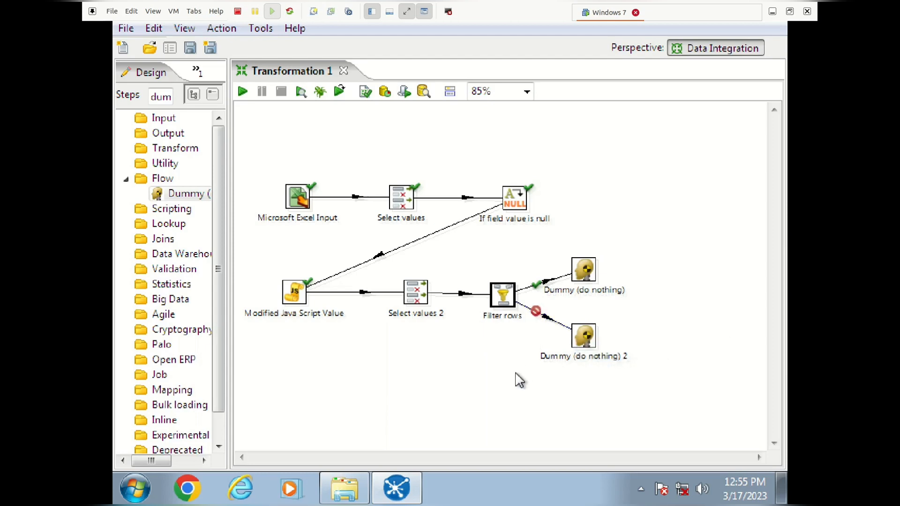
Rename the Dummy step on the TRUE branch to "step akhir > 10".
right_click(584, 271)
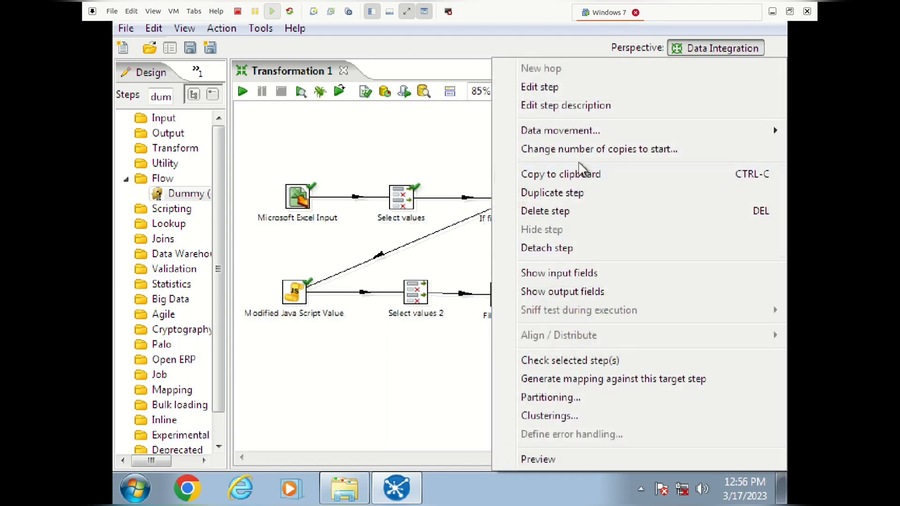
click(581, 88)
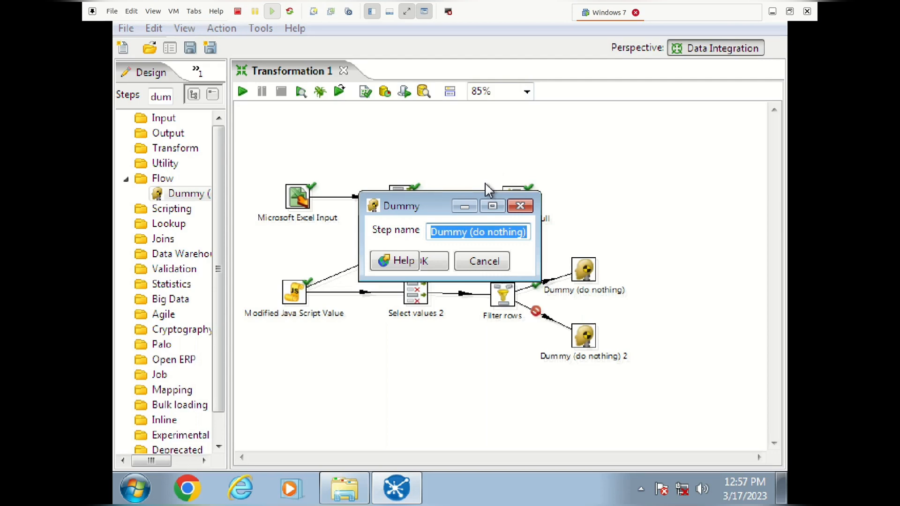
text(s)
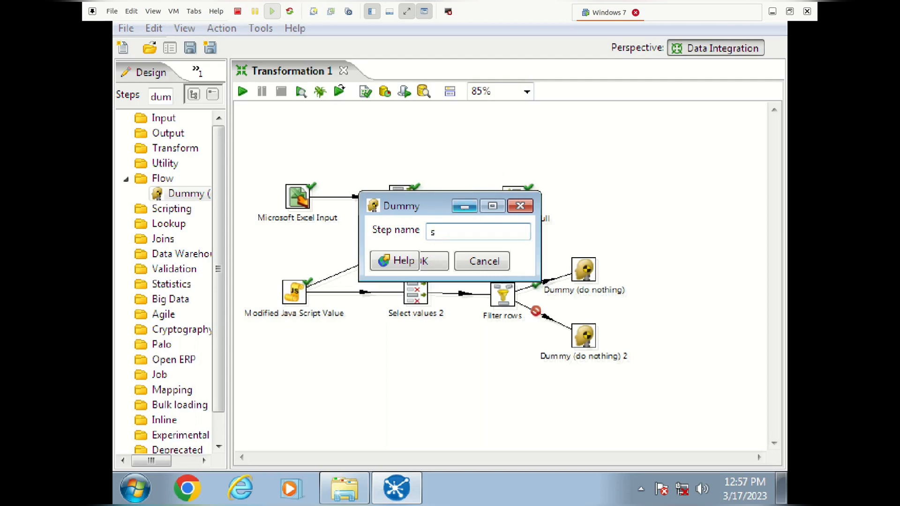
text(tep ak)
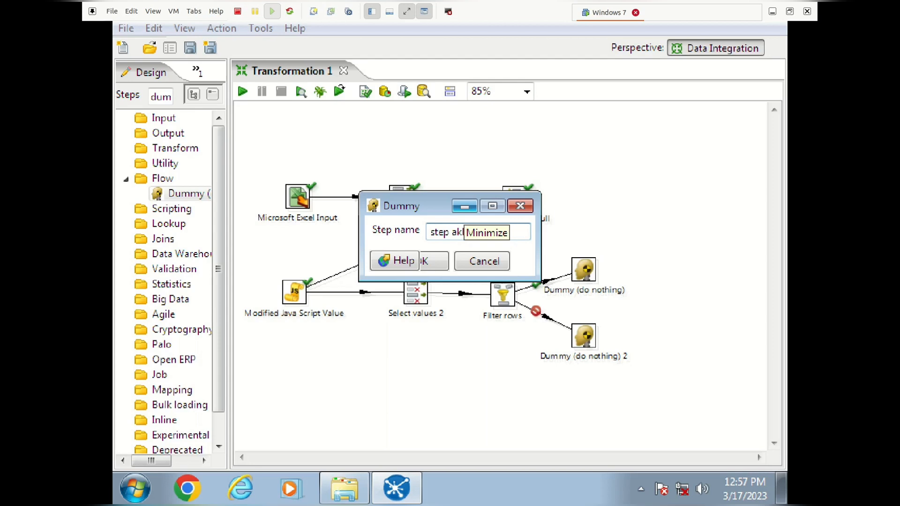
text(hir > 10)
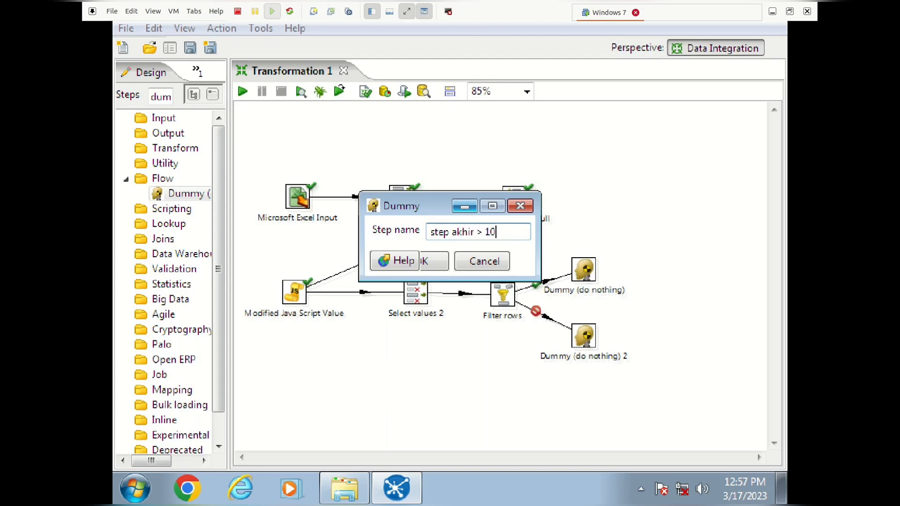
click(432, 262)
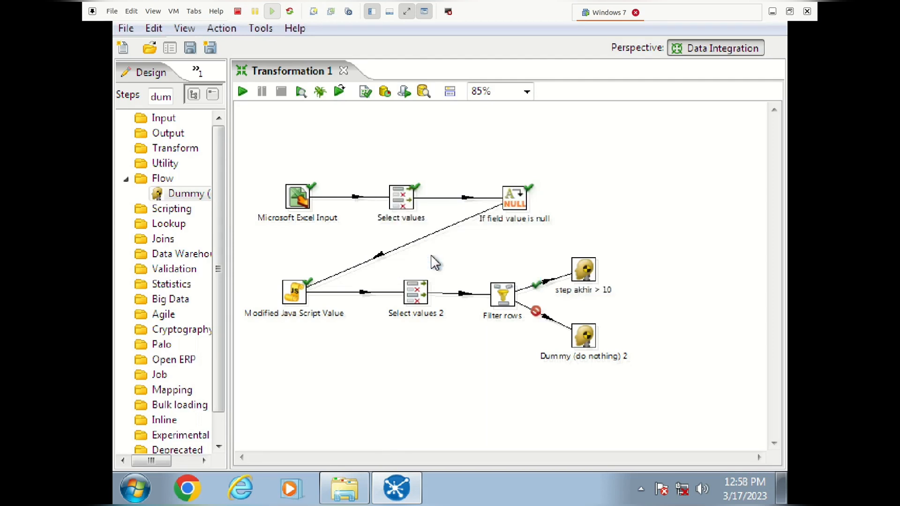
Rename the Dummy step on the FALSE branch to "step akhir <= 10".
right_click(584, 341)
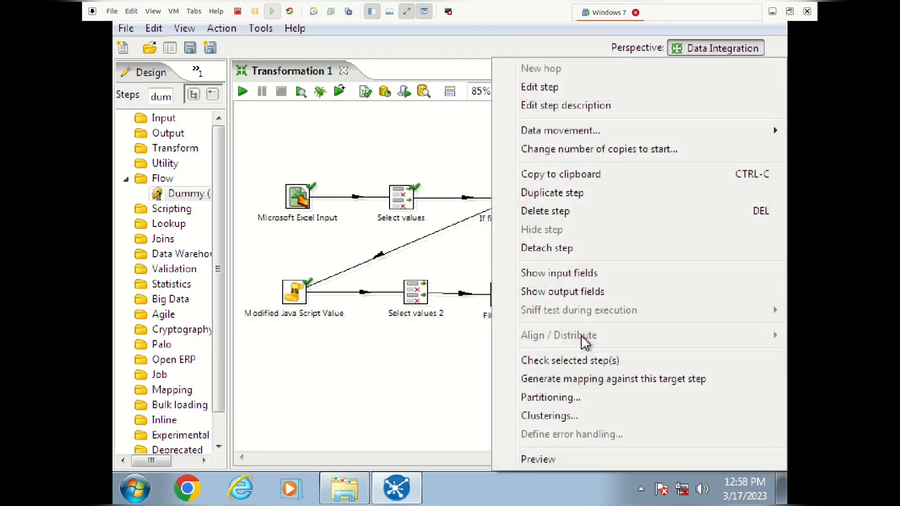
click(577, 92)
text(step akhir <= 10)
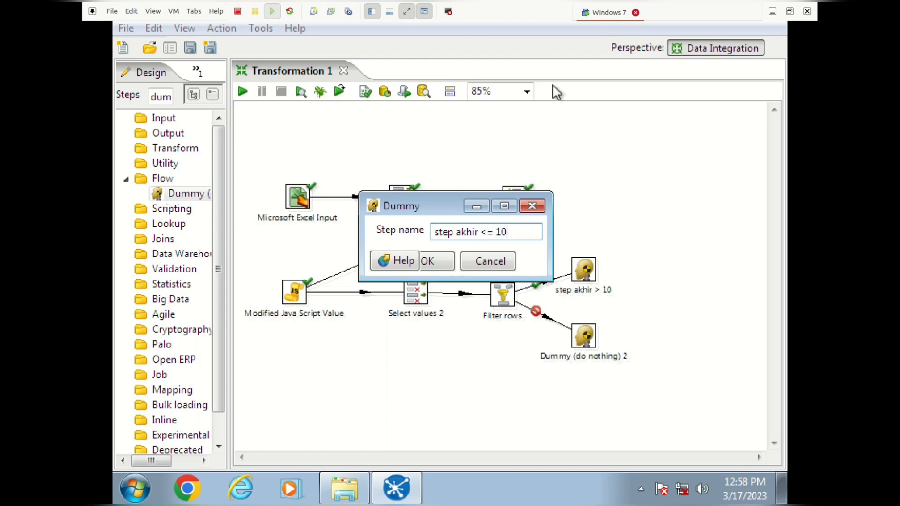
click(440, 263)
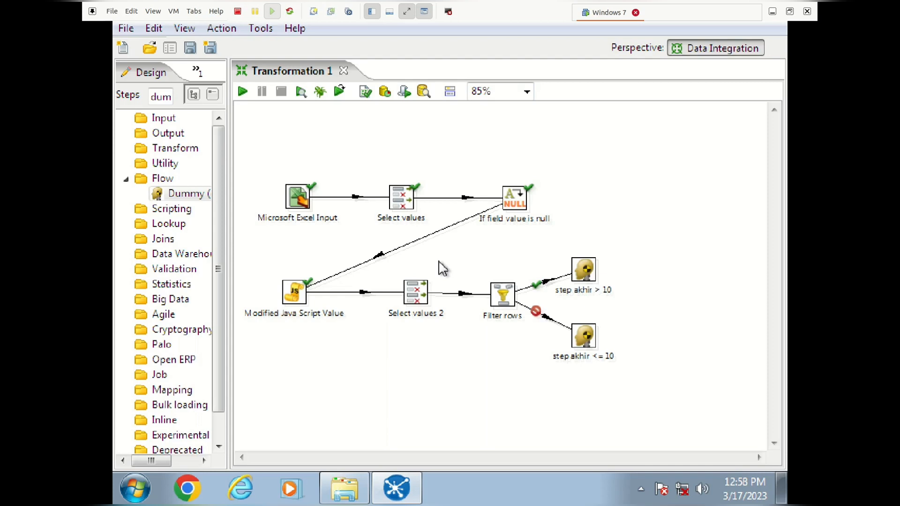
Preview the rows of step akhir > 10 across all columns up to stok_akhir, and close the preview and execution results.
right_click(583, 271)
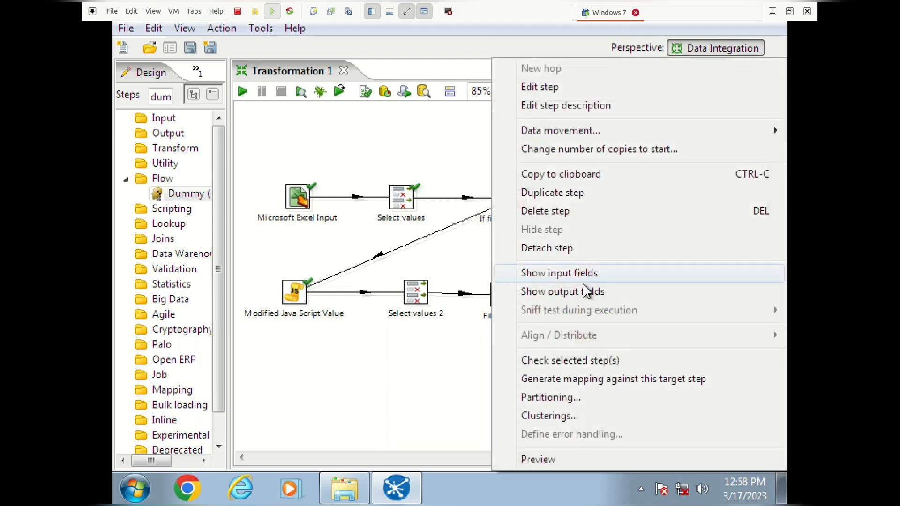
click(539, 460)
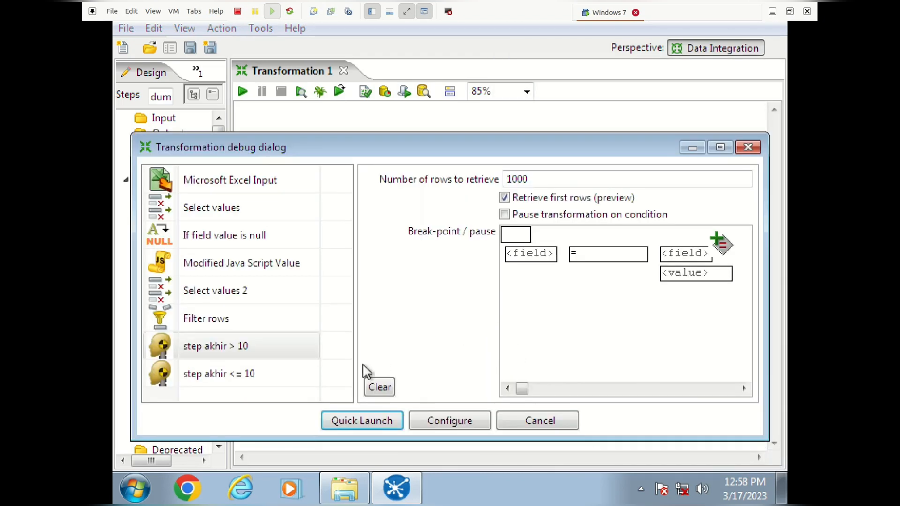
click(360, 424)
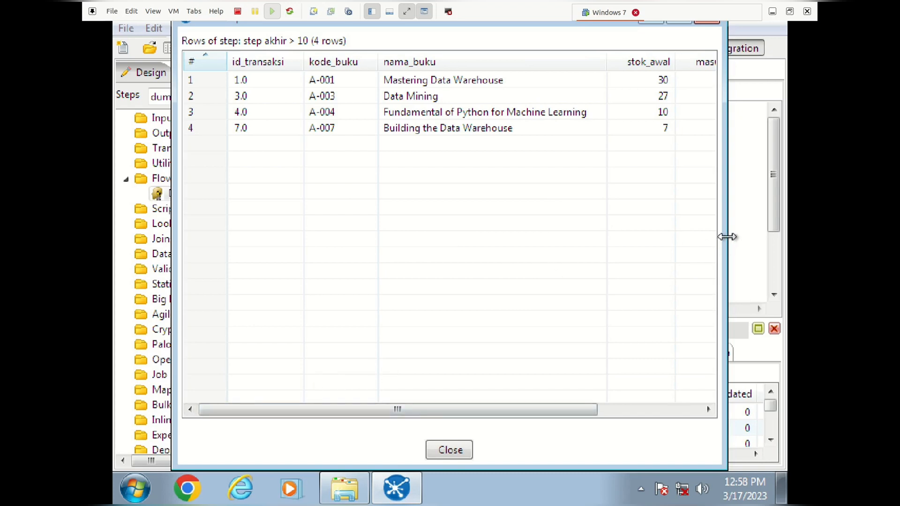
drag(726, 237, 782, 234)
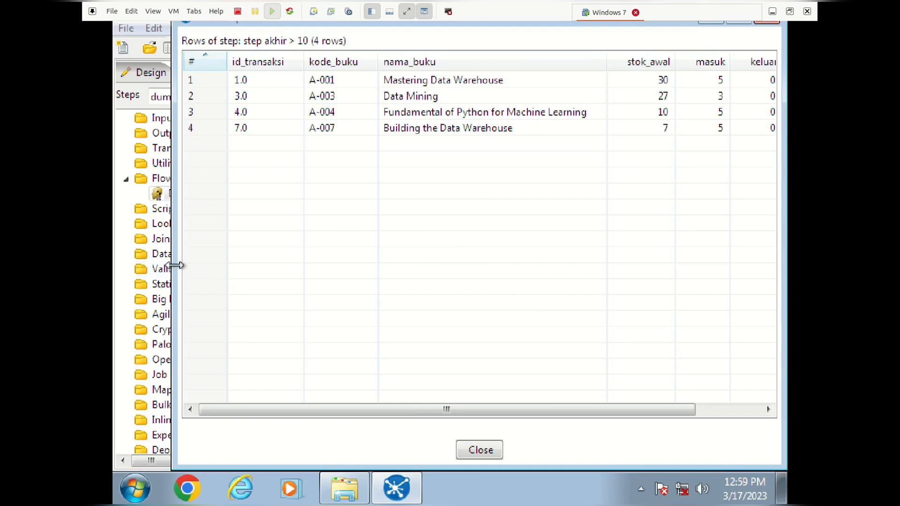
drag(177, 265, 116, 260)
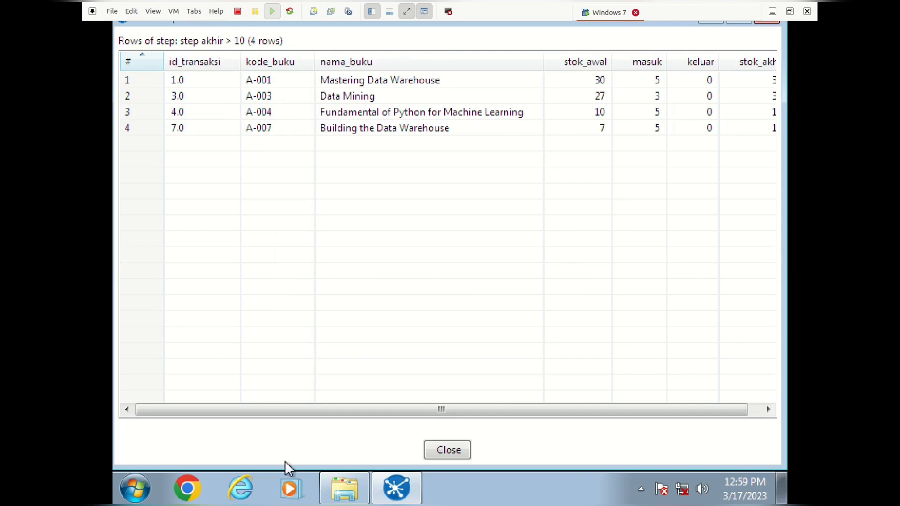
drag(239, 413, 274, 421)
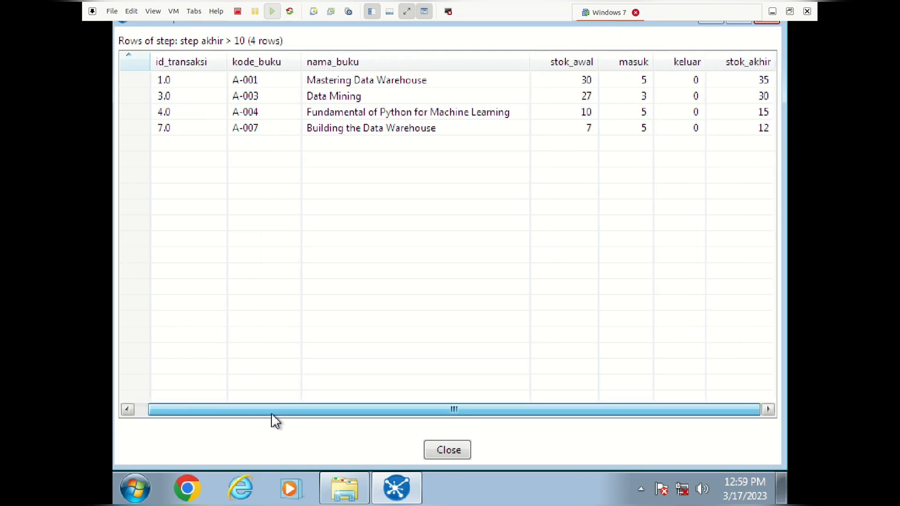
click(448, 451)
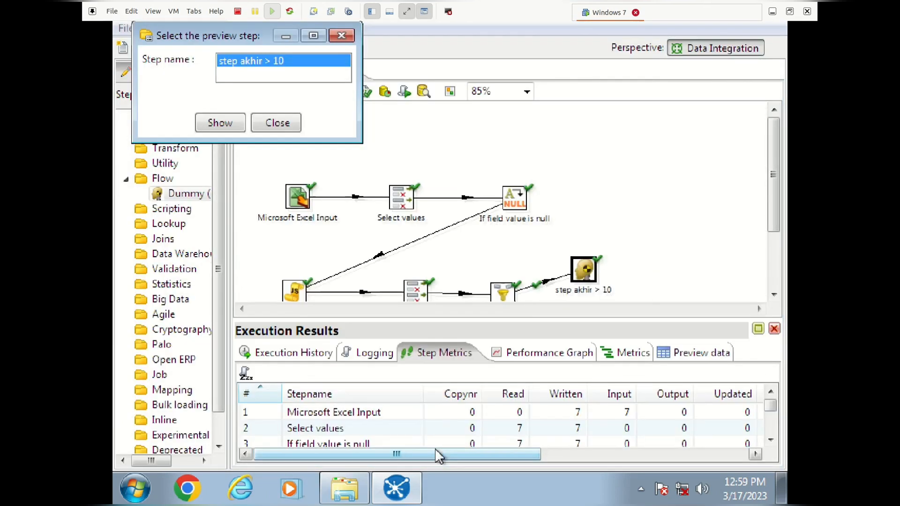
click(276, 123)
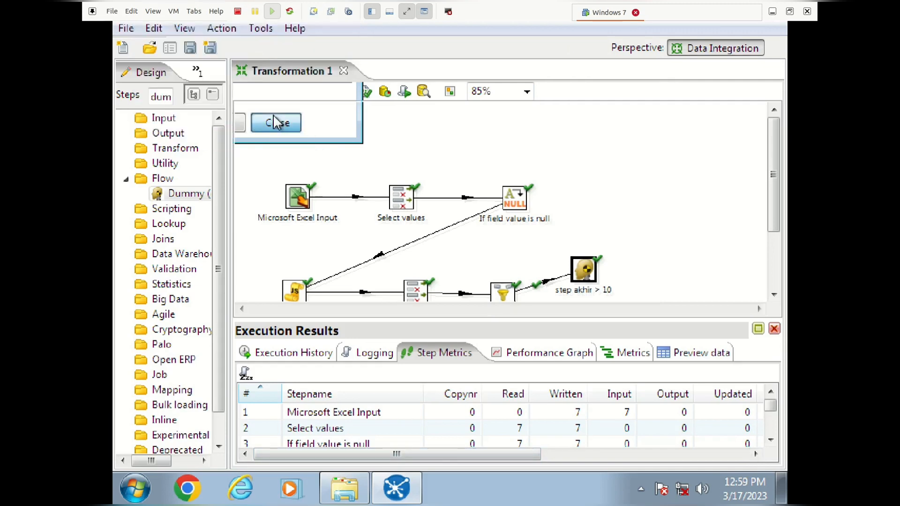
click(775, 329)
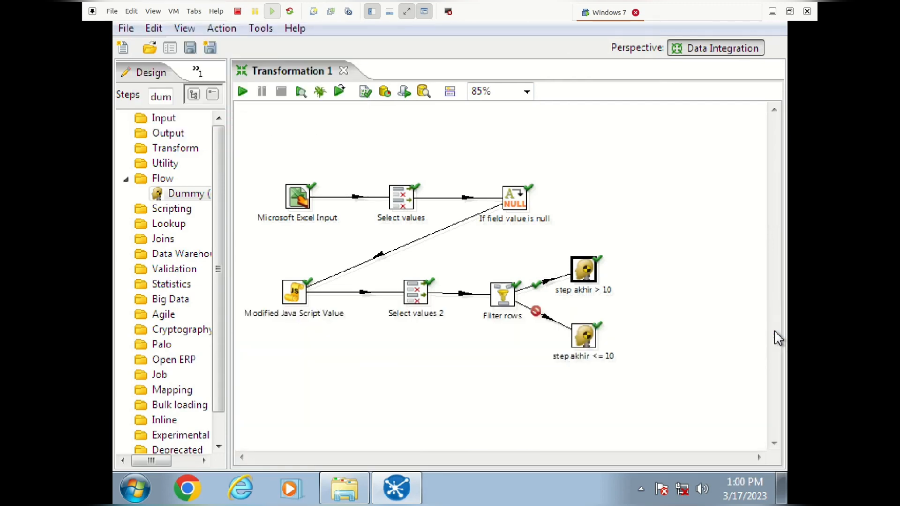
Preview the rows reaching step akhir <= 10, and close the preview and execution results.
click(590, 338)
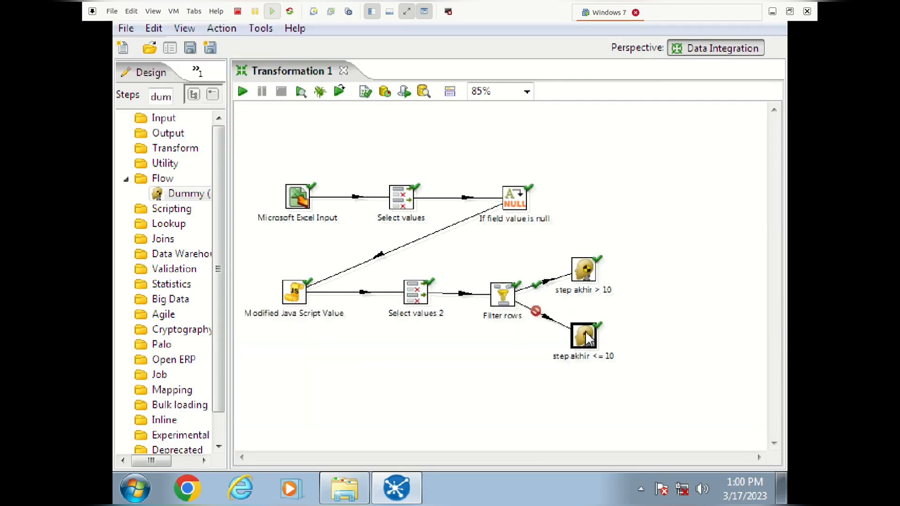
right_click(589, 339)
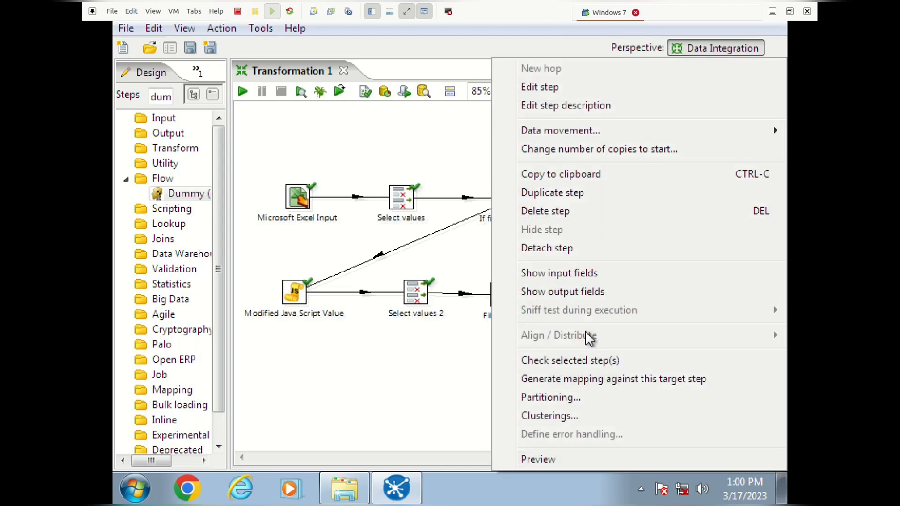
click(564, 460)
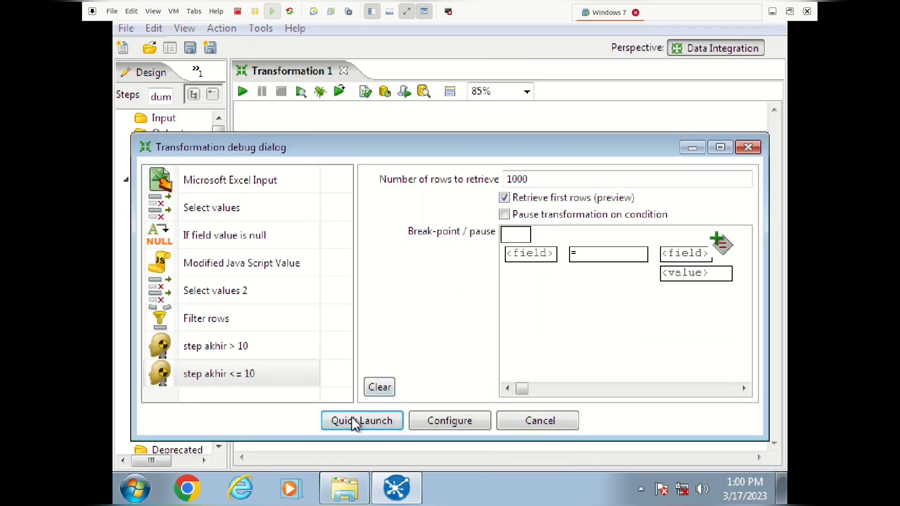
click(355, 421)
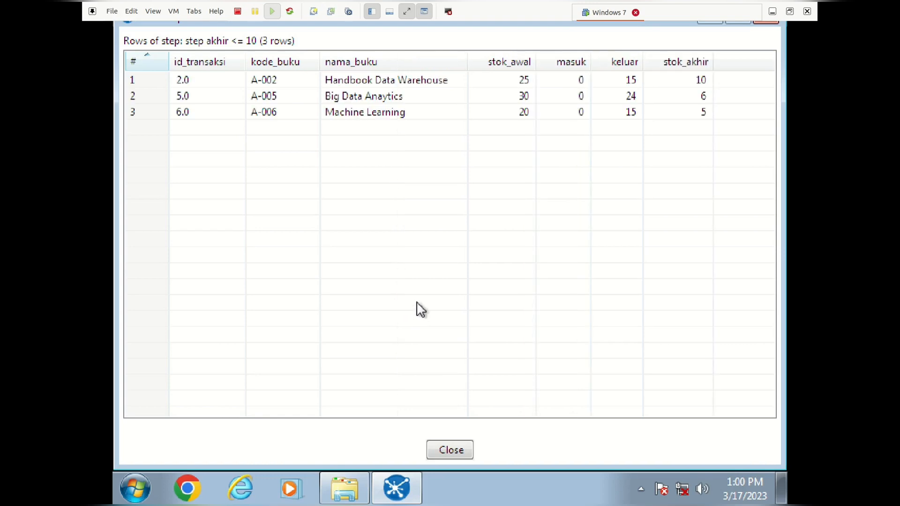
click(443, 451)
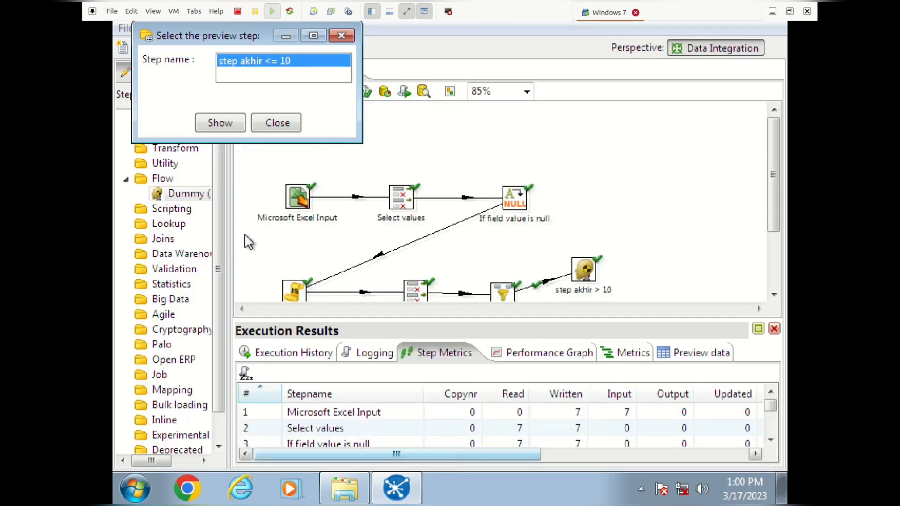
click(277, 129)
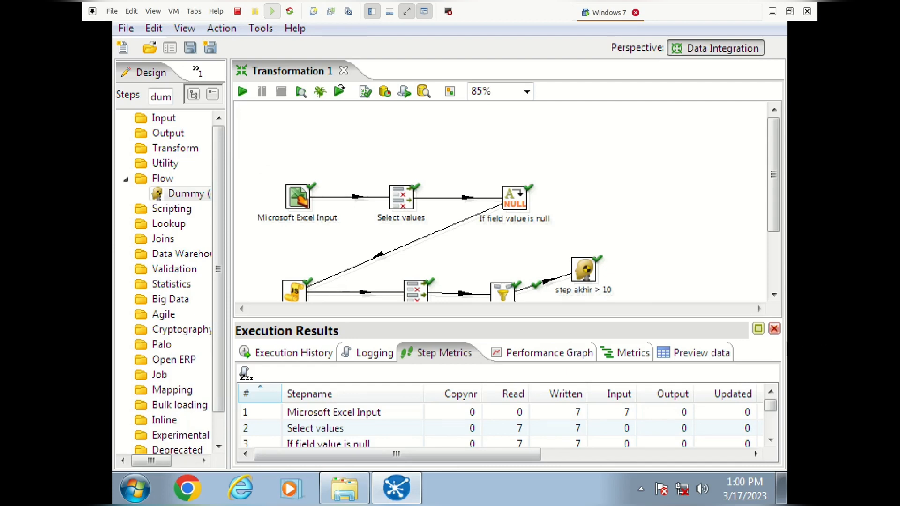
click(775, 328)
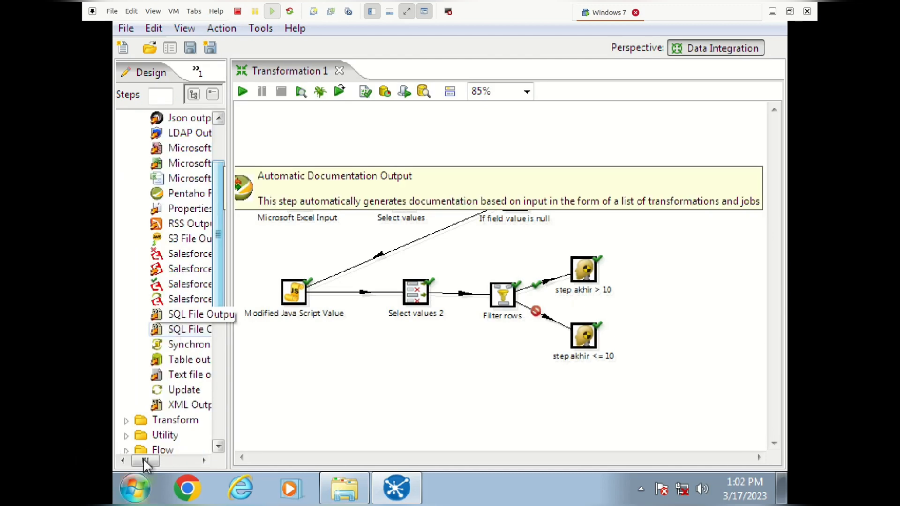
Place two Microsoft Excel Output steps, one beside step akhir > 10 and one beside step akhir <= 10.
drag(140, 464, 157, 462)
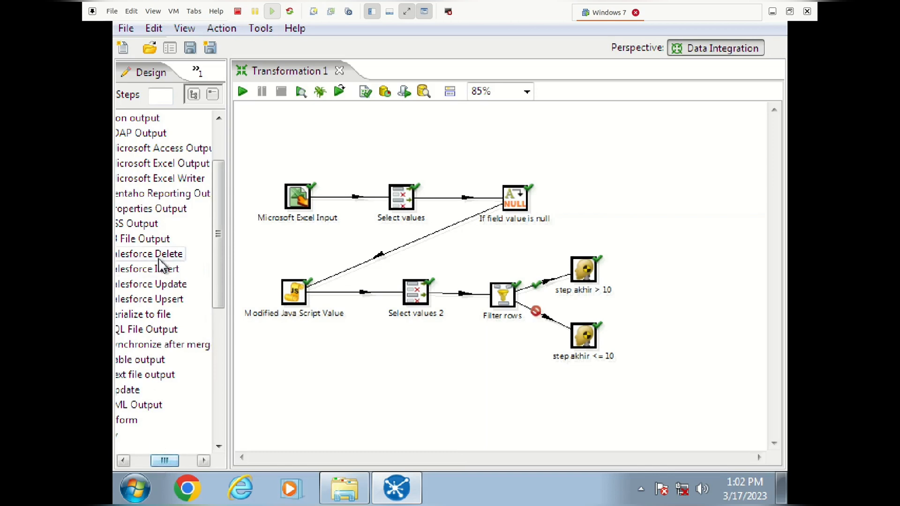
drag(167, 174, 661, 273)
drag(187, 168, 670, 343)
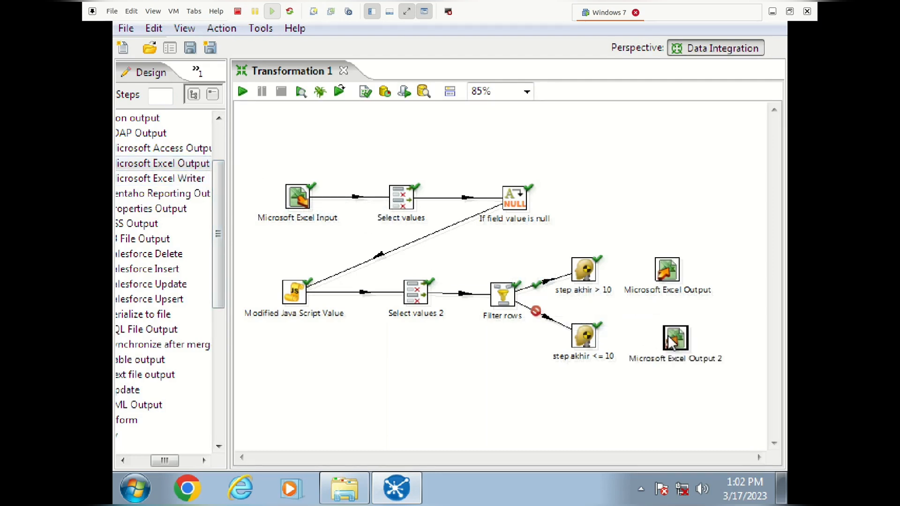
Connect the step akhir > 10 step to Microsoft Excel Output with a hop.
mouse_move(670, 342)
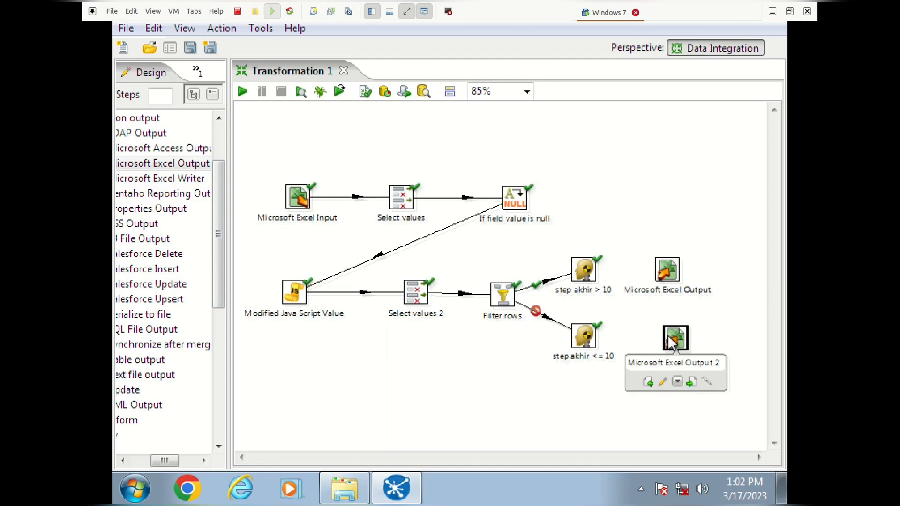
mouse_move(589, 276)
drag(608, 313, 667, 283)
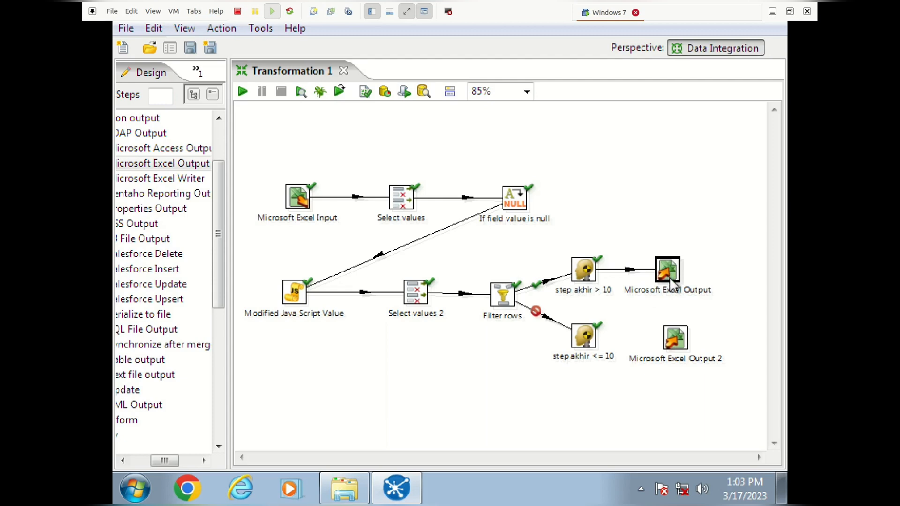
mouse_move(672, 287)
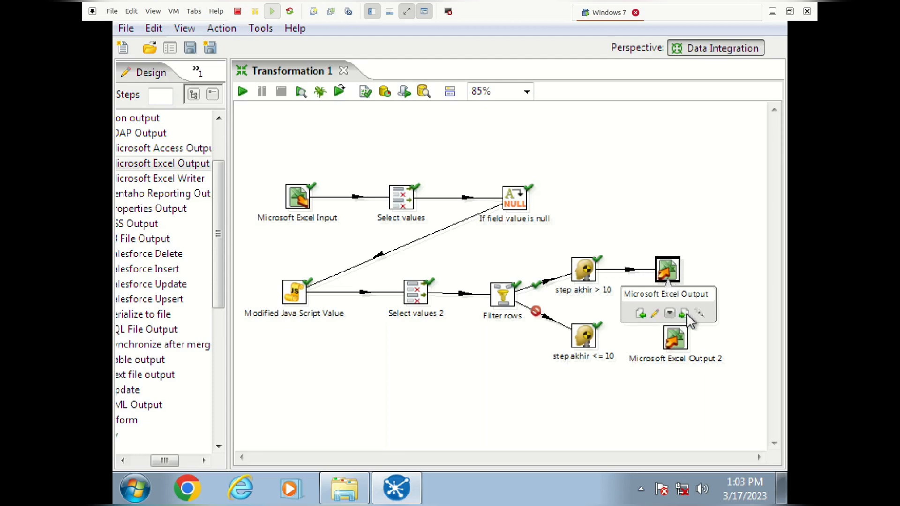
drag(684, 314, 673, 285)
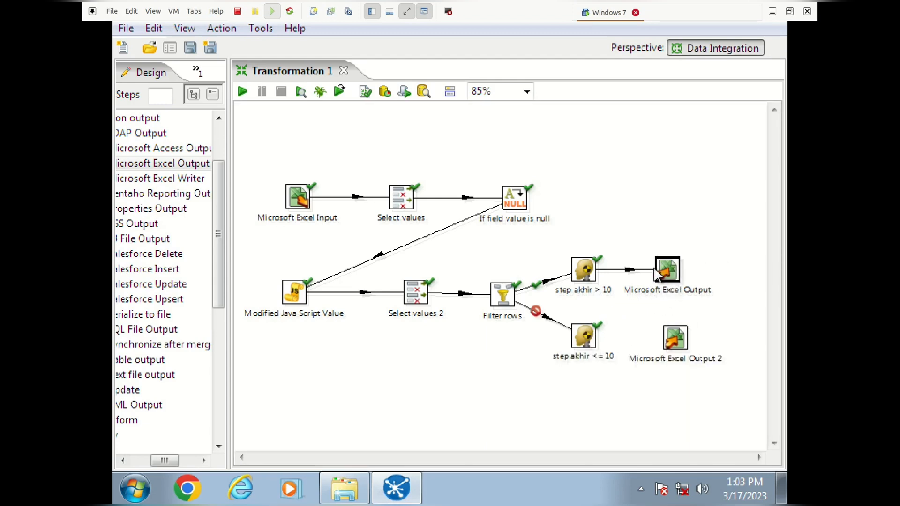
double_click(670, 267)
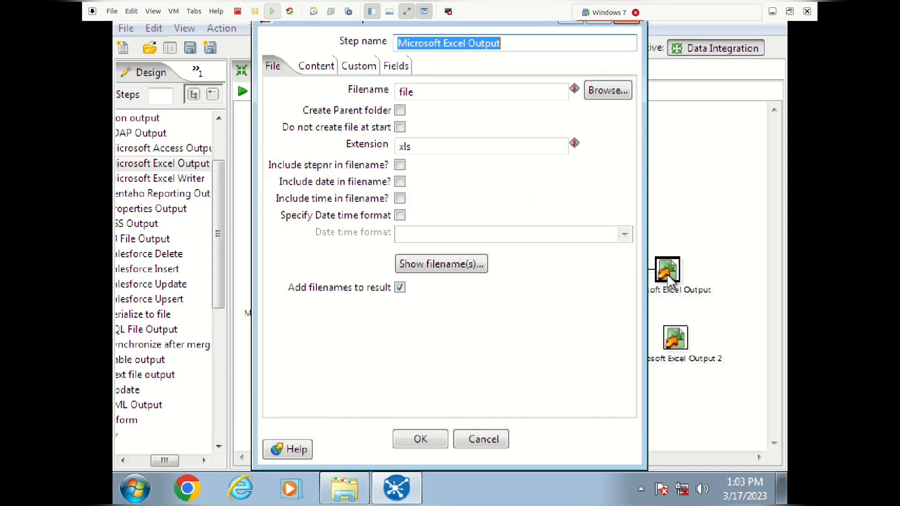
click(492, 438)
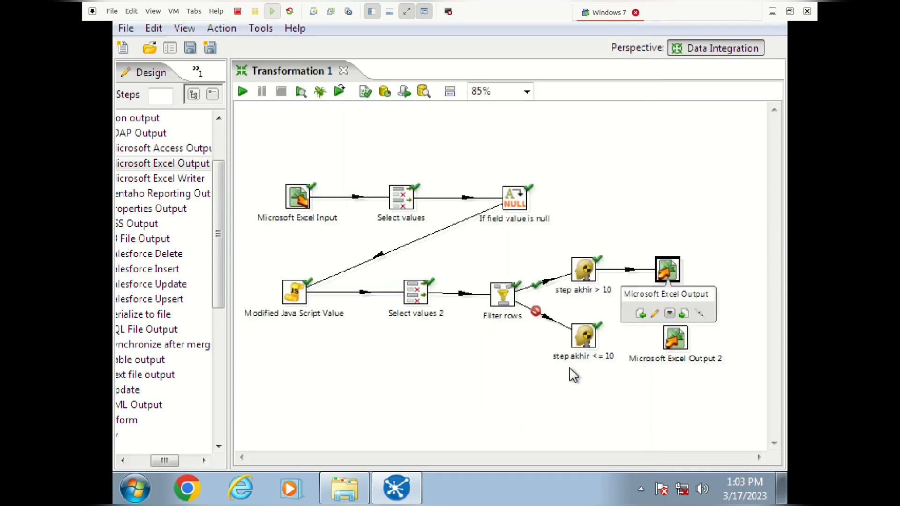
click(588, 349)
mouse_move(589, 351)
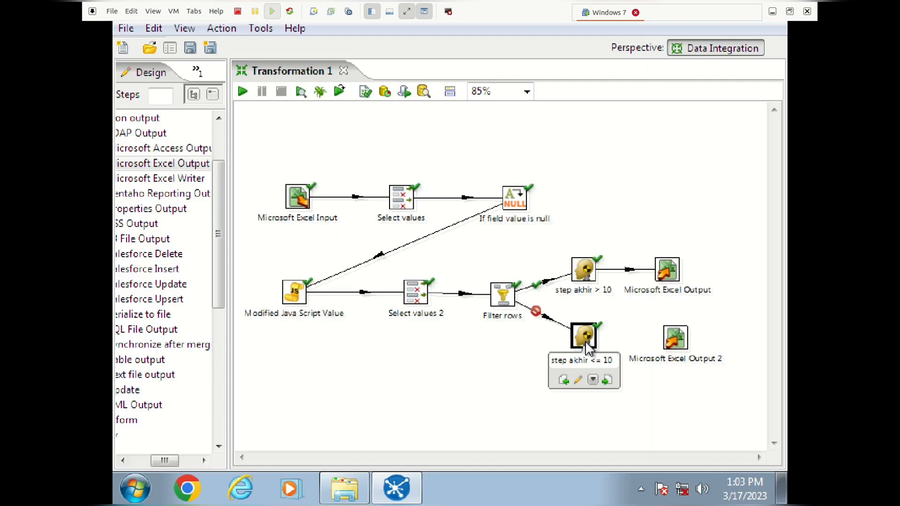
double_click(589, 351)
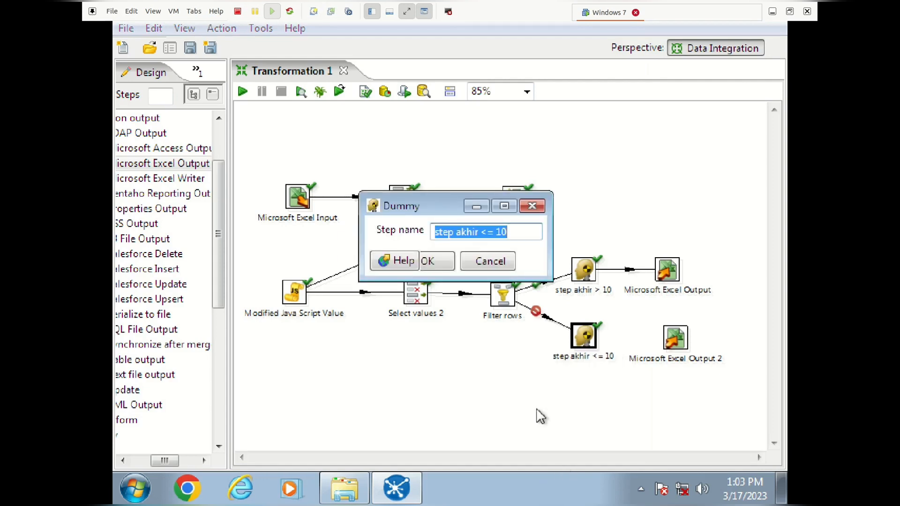
click(497, 263)
Connect the step akhir <= 10 step to Microsoft Excel Output 2 with a hop.
mouse_move(591, 343)
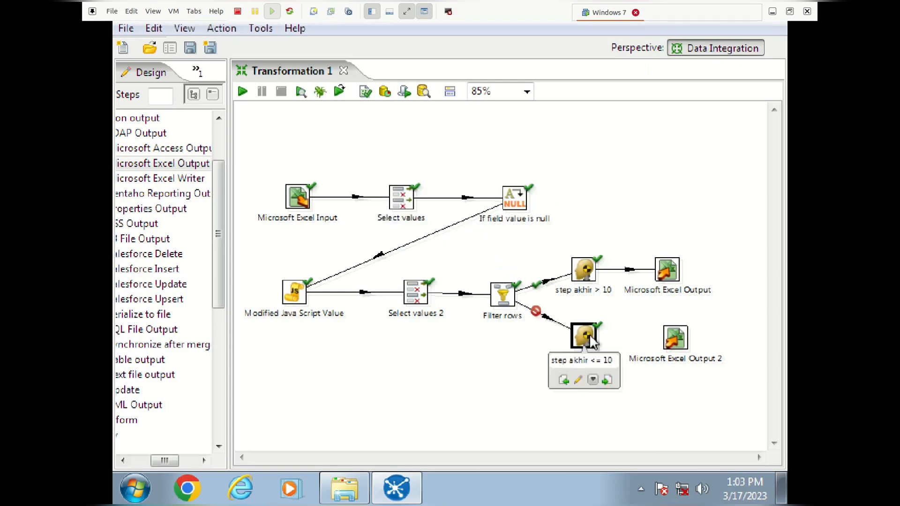
drag(610, 381, 674, 350)
mouse_move(678, 355)
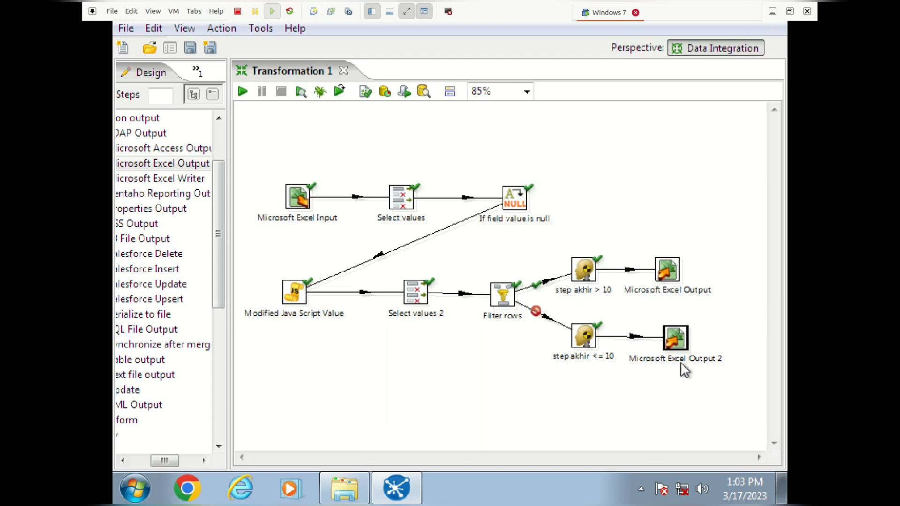
drag(675, 337, 674, 278)
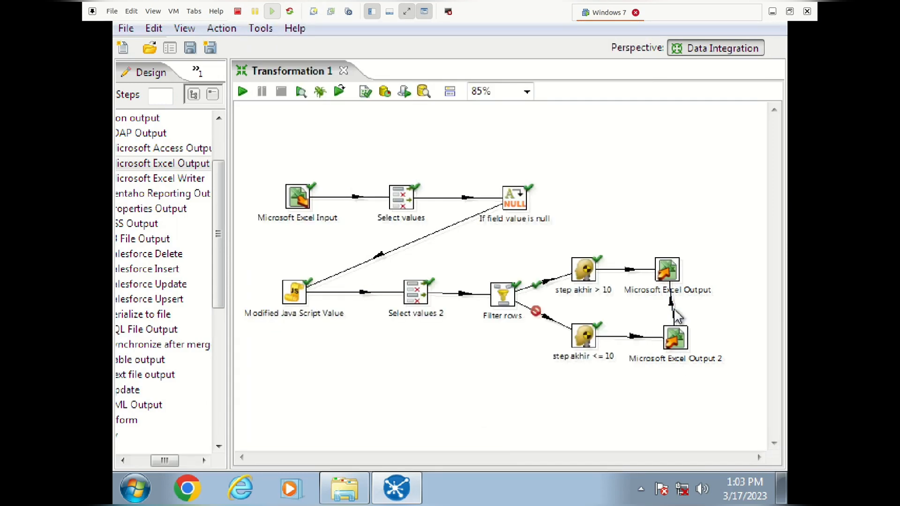
right_click(672, 310)
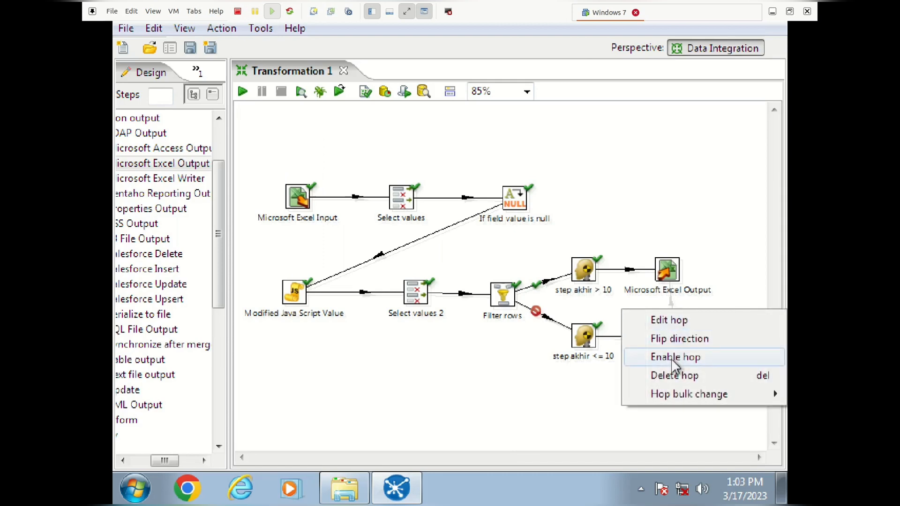
click(669, 377)
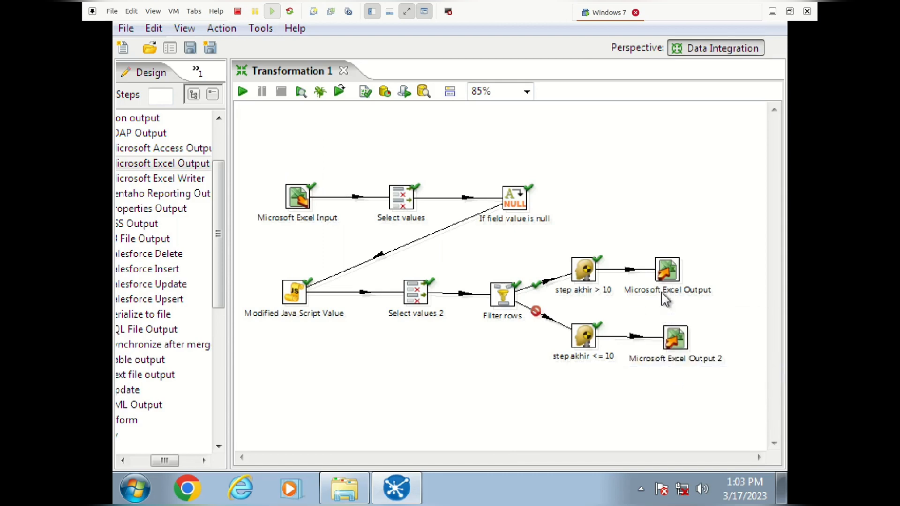
Try to set the output file of Microsoft Excel Output to "step akhir > 10" in the latihan3 folder.
double_click(665, 272)
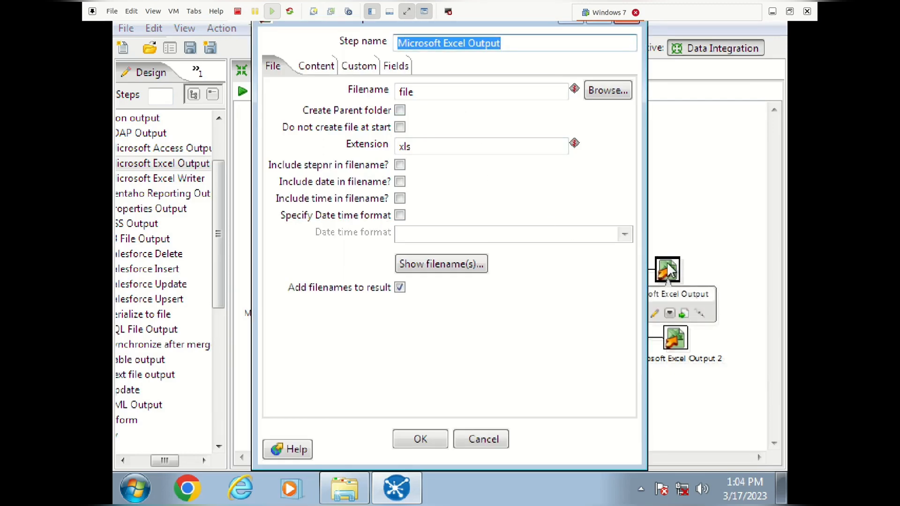
click(600, 94)
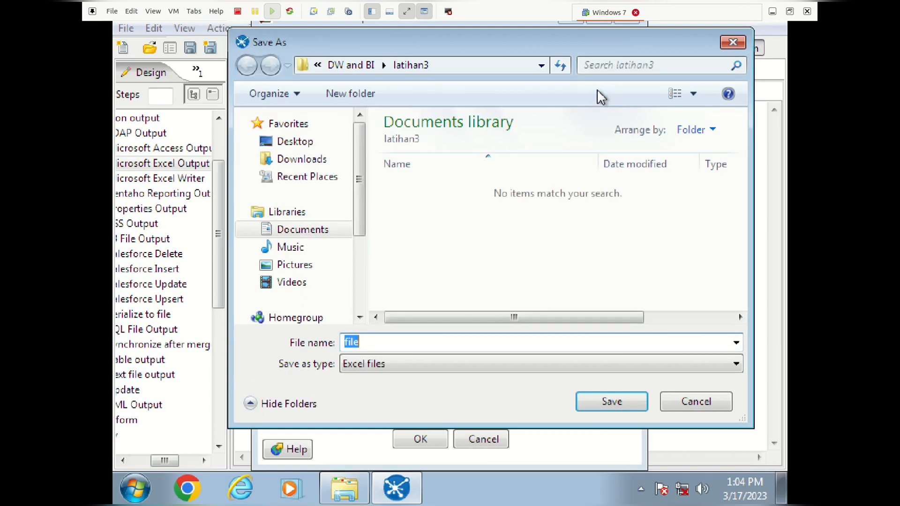
key(BackSpace)
text(stek)
text( akhir)
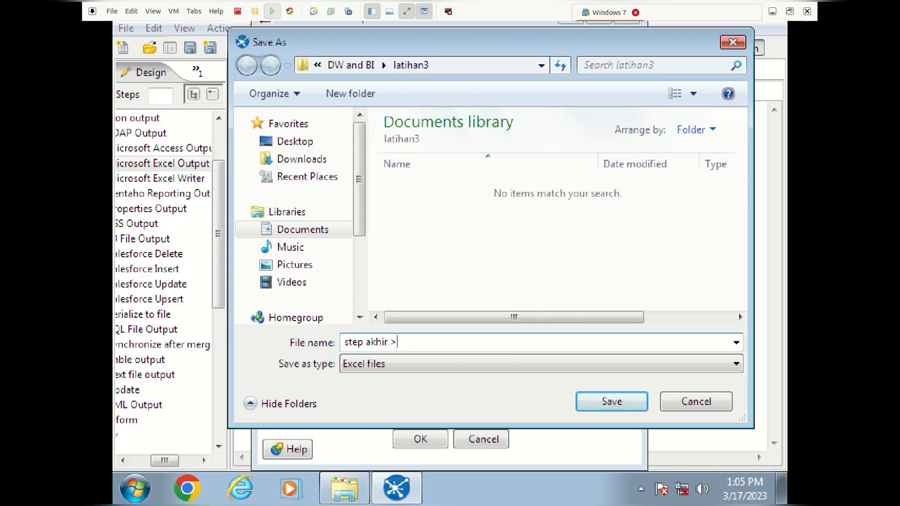
text(> 10)
click(589, 396)
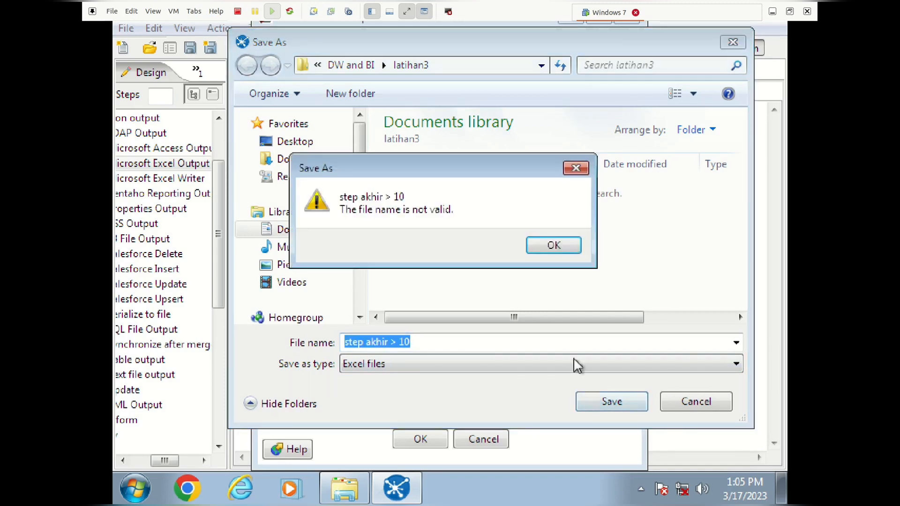
click(577, 169)
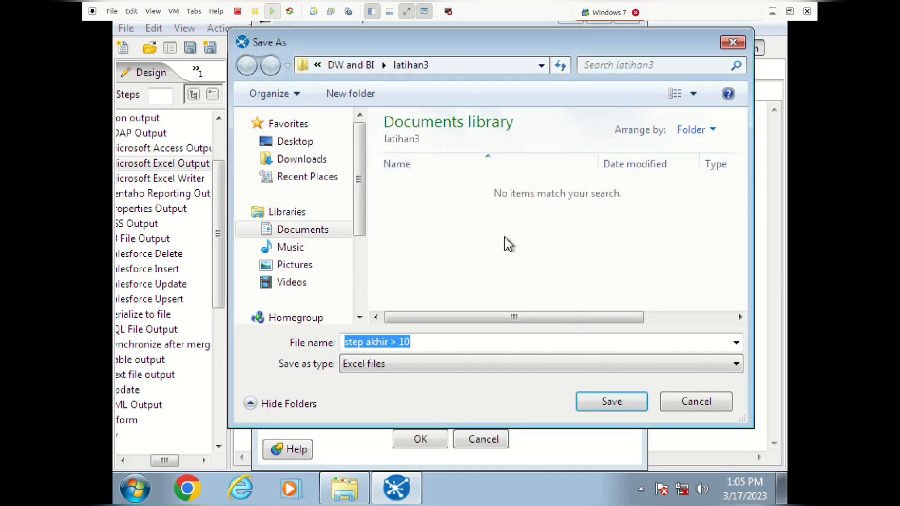
Change the file name to stepakhirlebihdari10, replacing the > sign with "lebih dari" and removing all spaces.
click(445, 341)
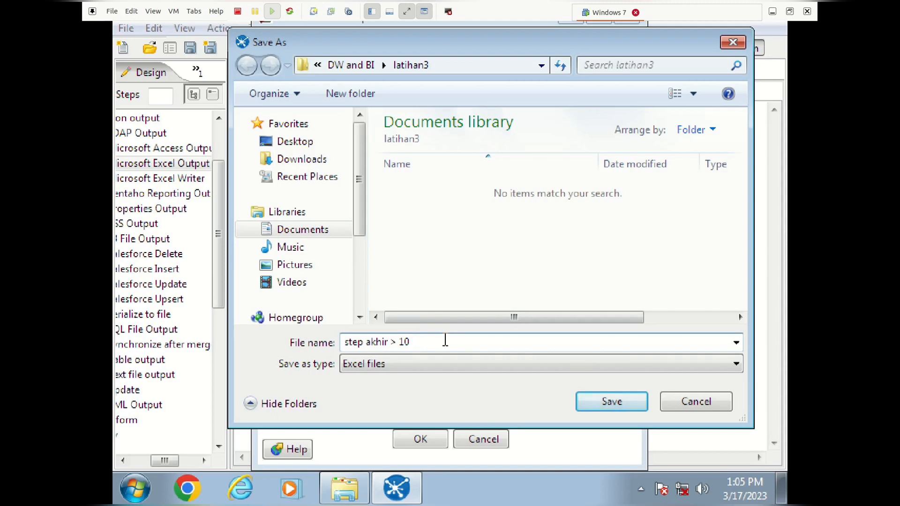
key(BackSpace)
text(lebih dari)
key(ctrl+a)
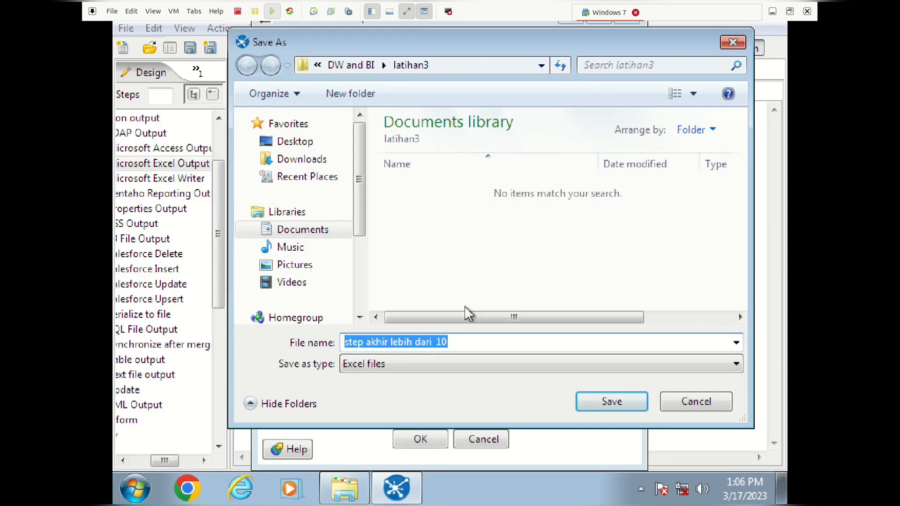
click(454, 342)
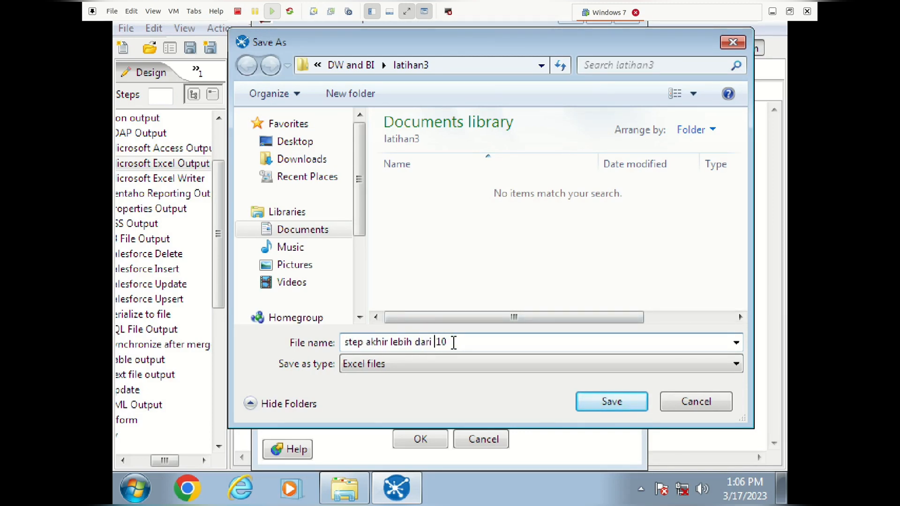
key(Left)
key(Left)
key(BackSpace)
key(BackSpace)
key(Left)
key(Left)
key(Left)
key(Left)
key(BackSpace)
key(Left)
key(Left)
key(Left)
key(Left)
key(BackSpace)
key(BackSpace)
key(BackSpace)
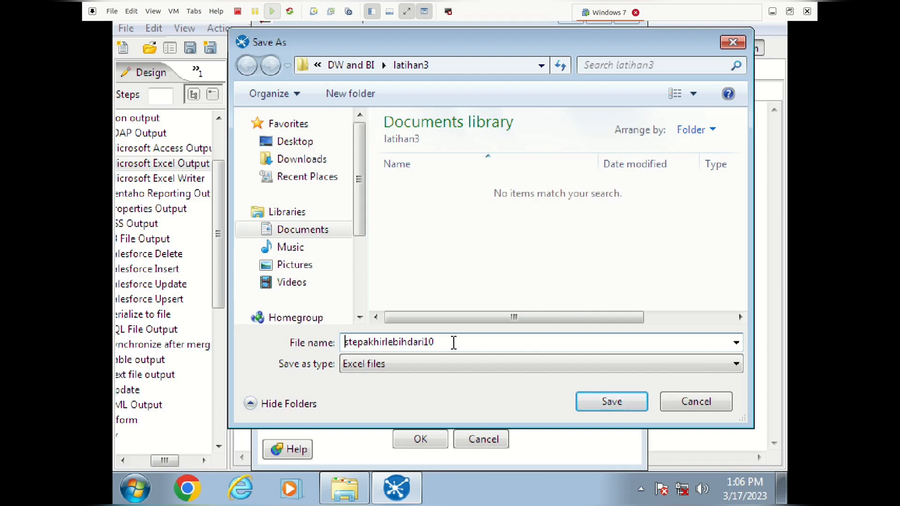
Prefix the name to make it outputstepakhirlebihdari10, save it as the output file, and check the full output file path.
key(Home)
text(output)
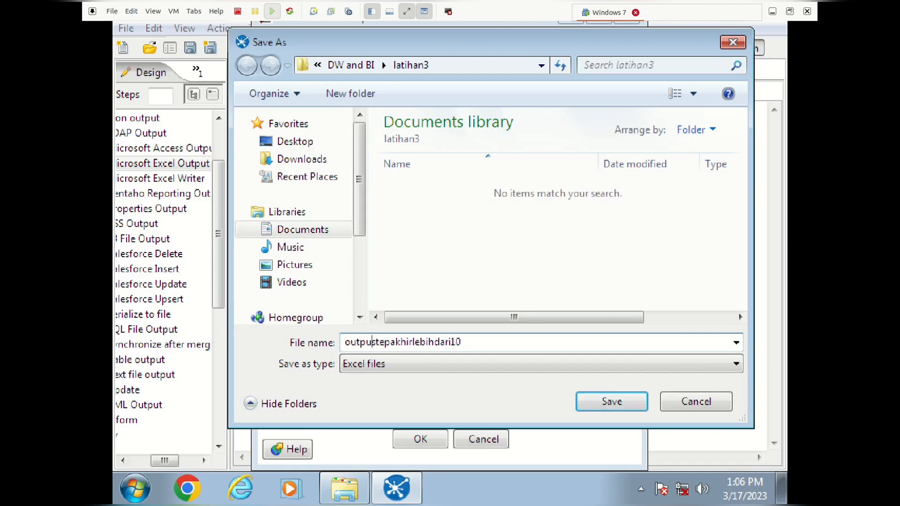
double_click(375, 341)
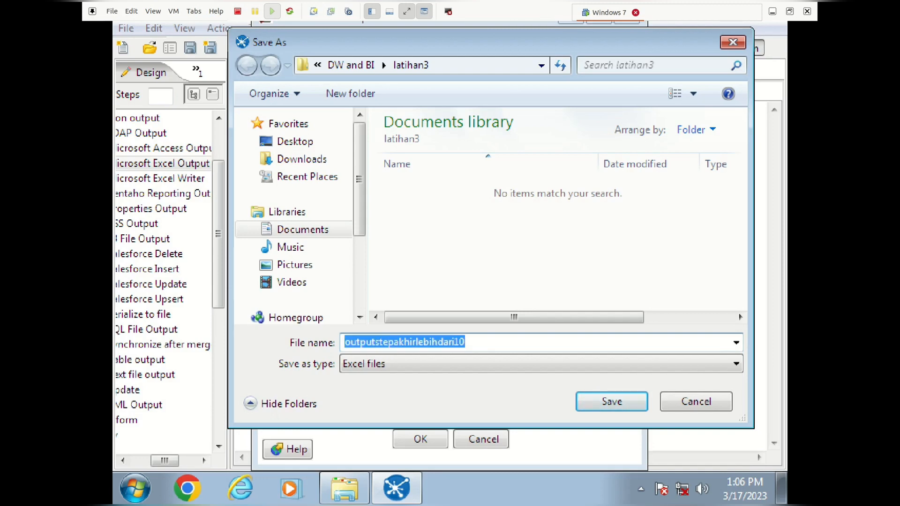
click(600, 394)
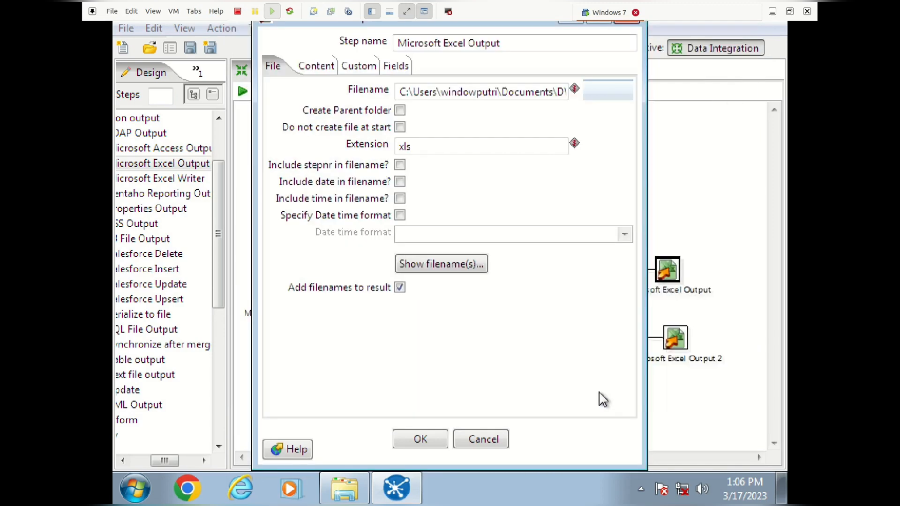
click(482, 266)
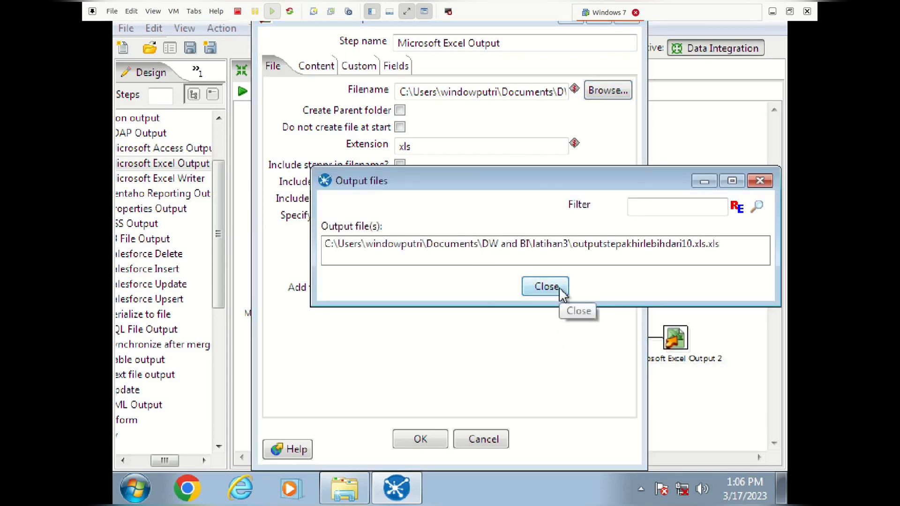
click(561, 292)
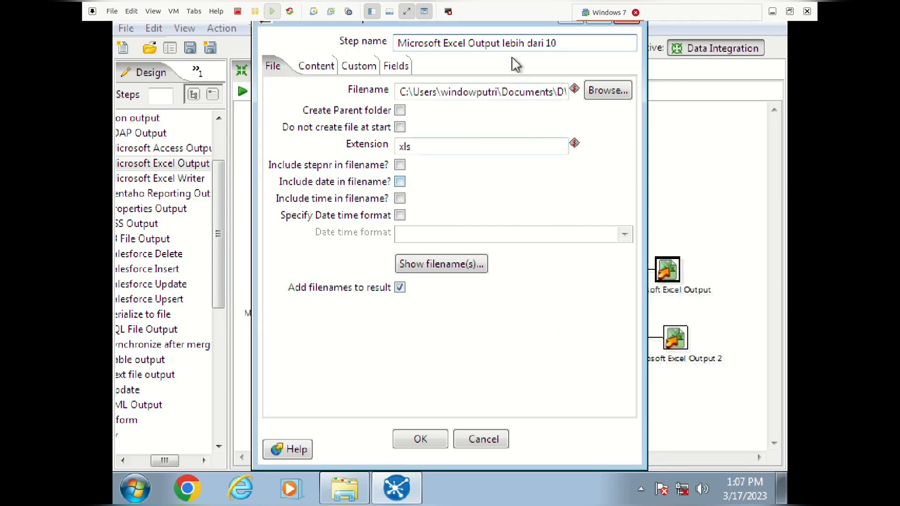
Rename the Excel output step on the > 10 branch to "Microsoft Excel Output stok barang lebih dari 10" and apply its settings.
click(503, 43)
text(stok baran)
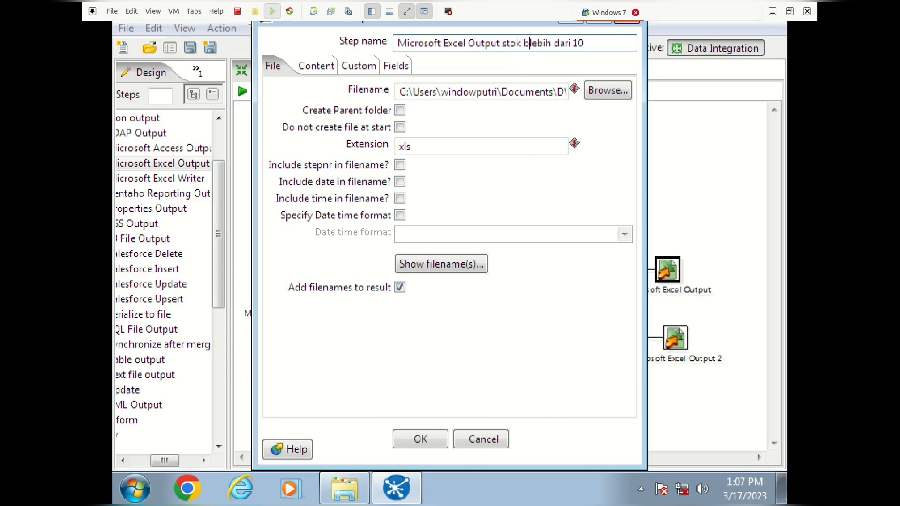
text(g)
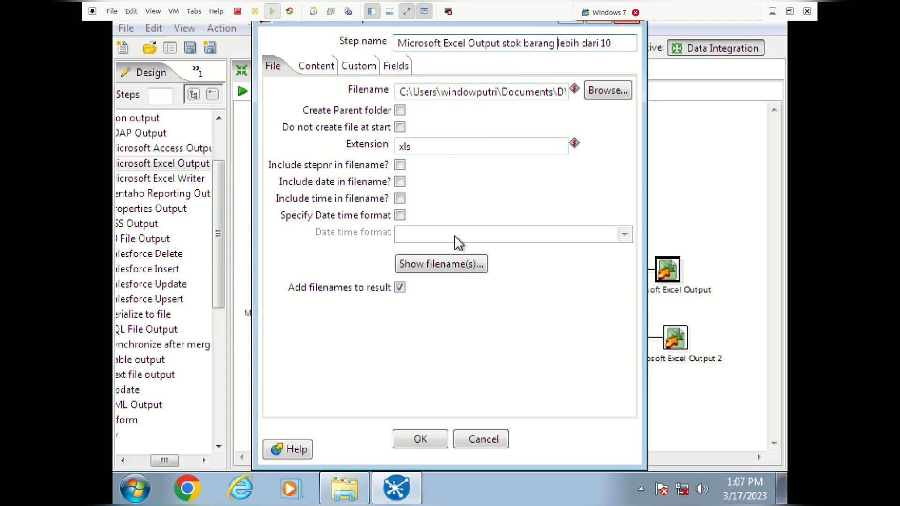
click(420, 439)
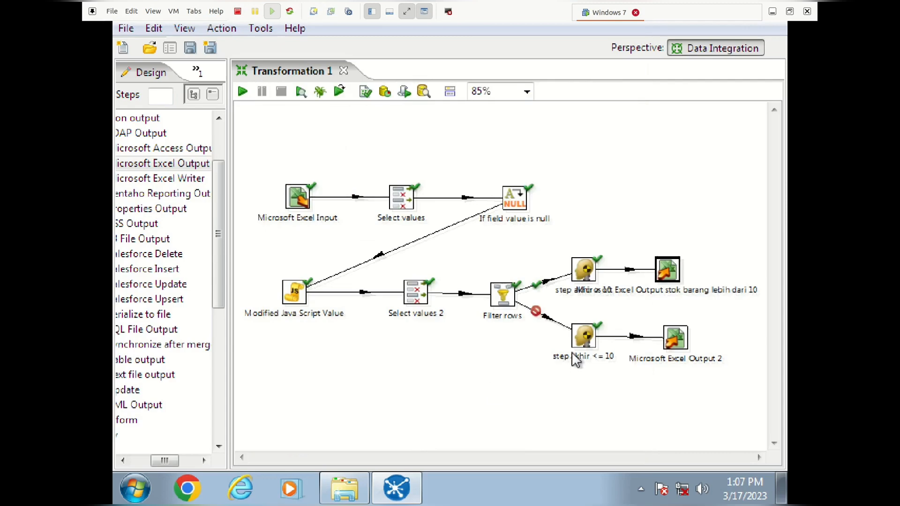
click(674, 338)
right_click(673, 339)
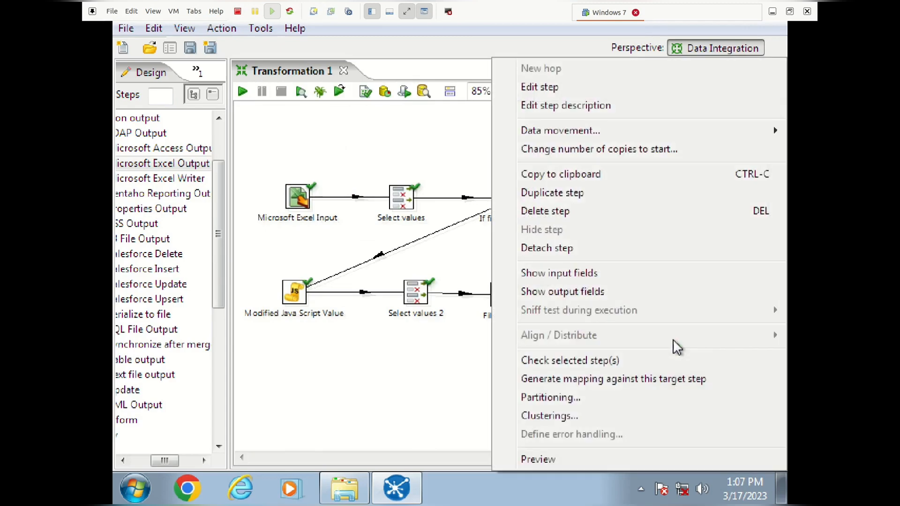
click(450, 365)
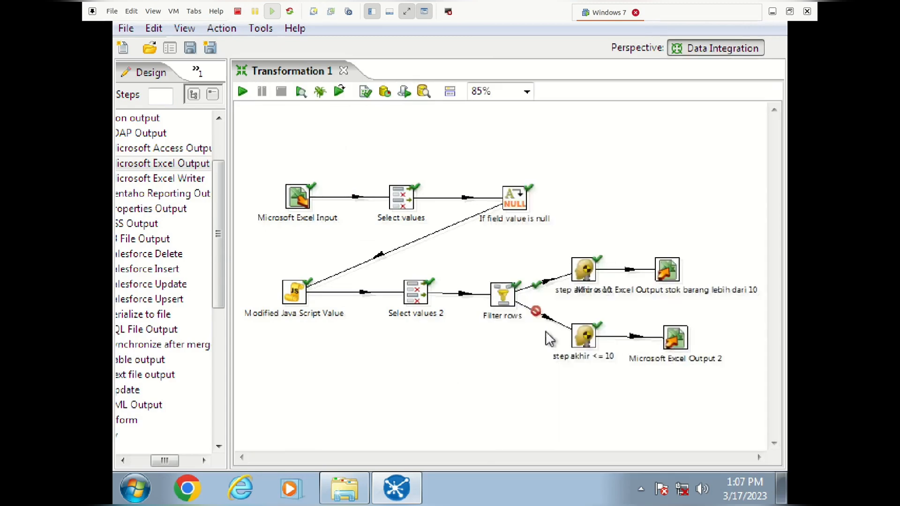
Rename the Excel output step on the <= 10 branch to "Microsoft Excel Output stok barang kurang dari 10".
double_click(675, 338)
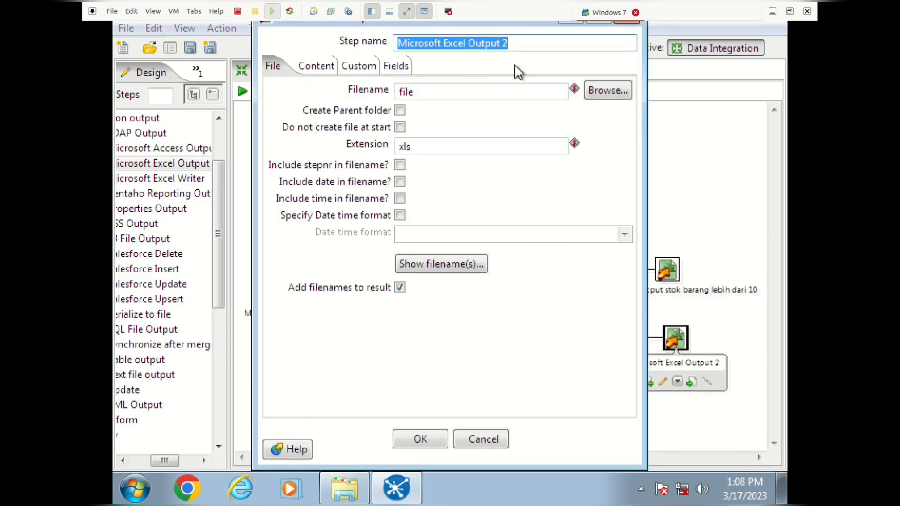
click(533, 47)
key(BackSpace)
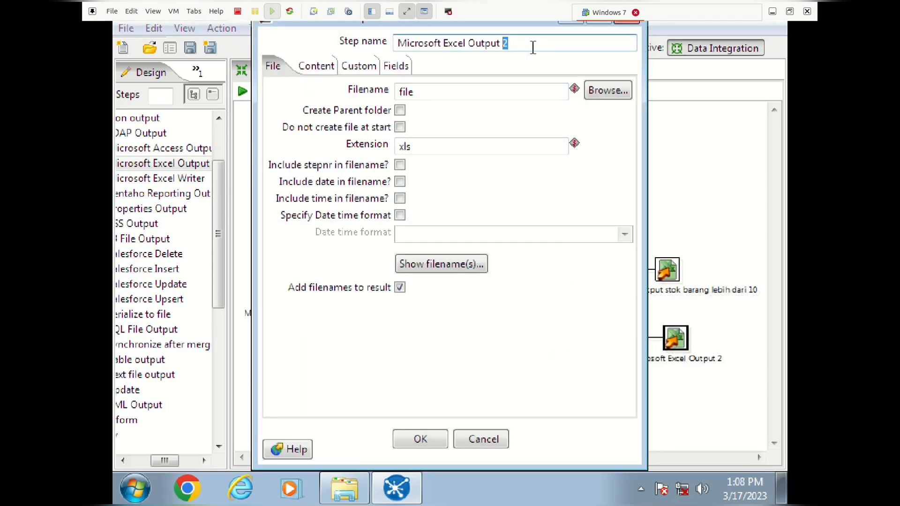
text(kurang dari samadengan 20)
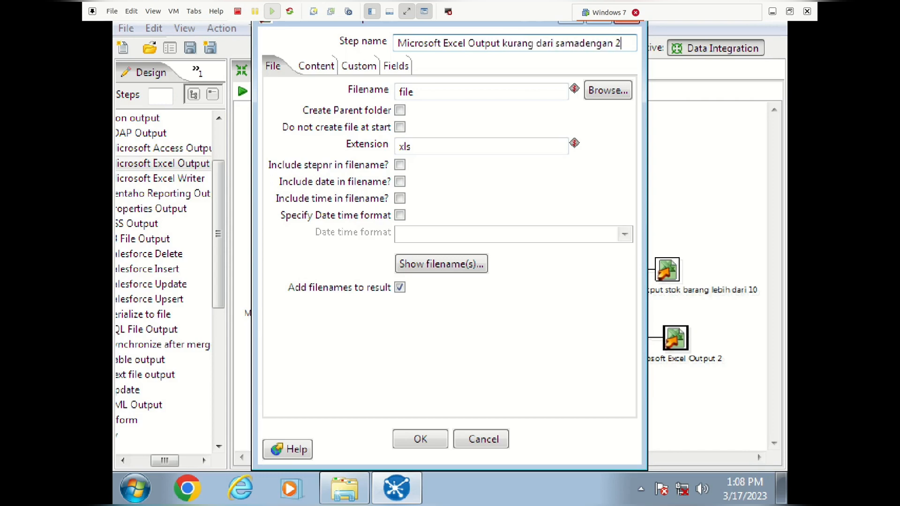
key(BackSpace)
text(10)
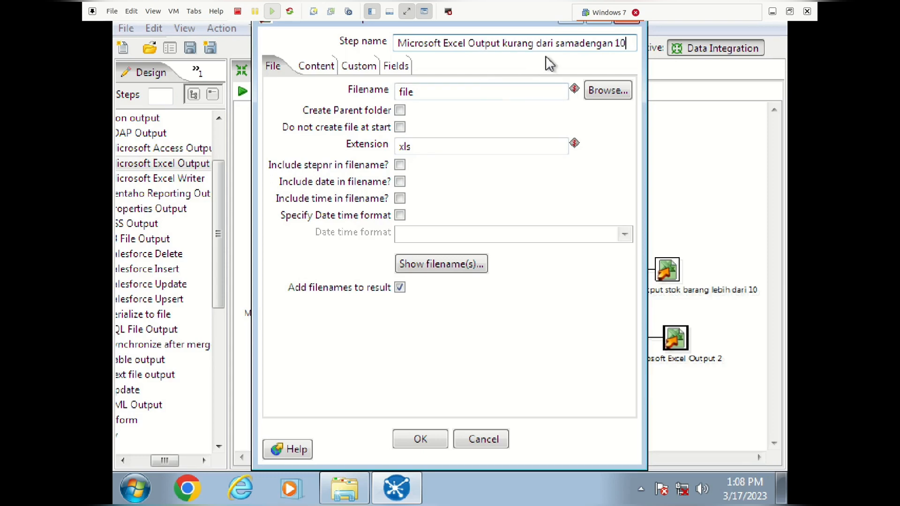
double_click(611, 47)
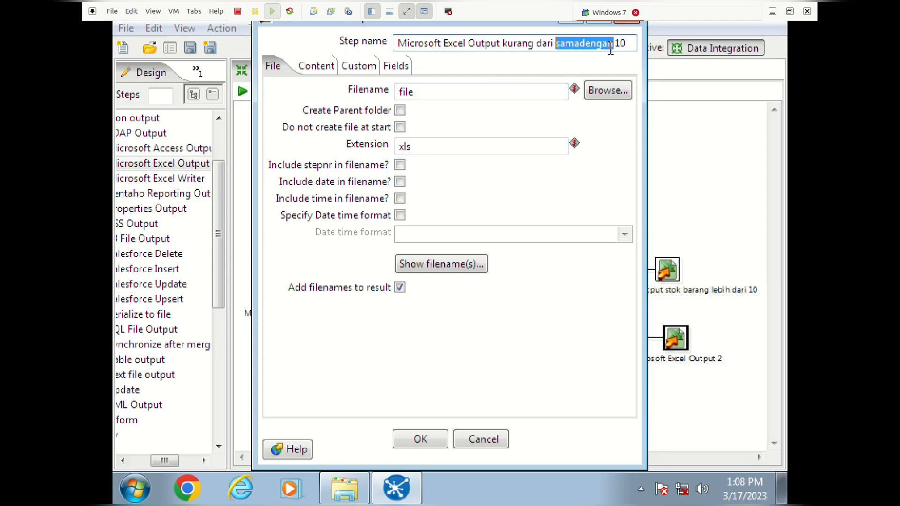
key(BackSpace)
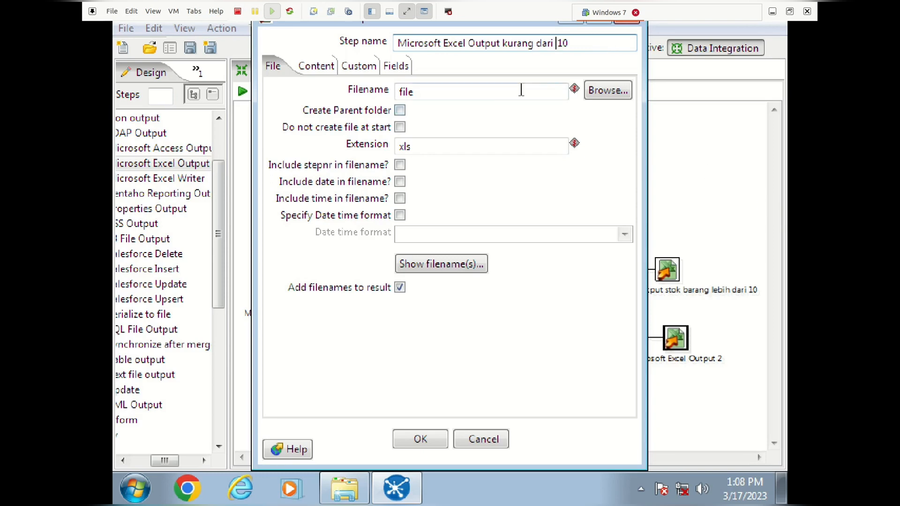
Set its output file to outputstokbarangkurangdari10 in the latihan3 folder, without spaces in the name.
click(609, 92)
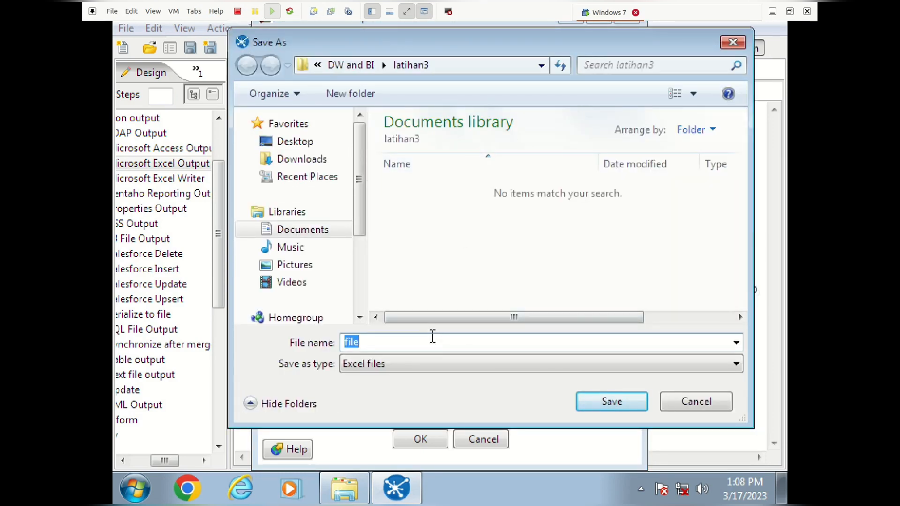
text(output)
text(stok)
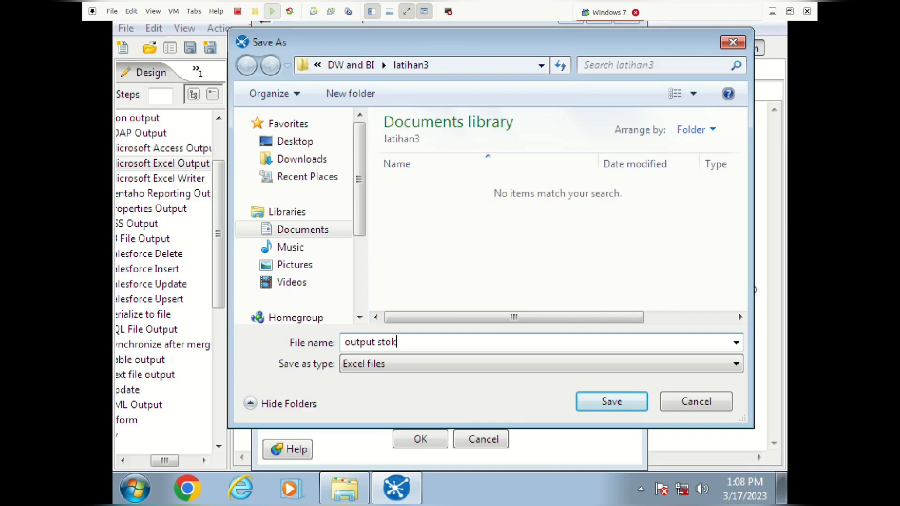
text(barangkurangdari10)
click(378, 343)
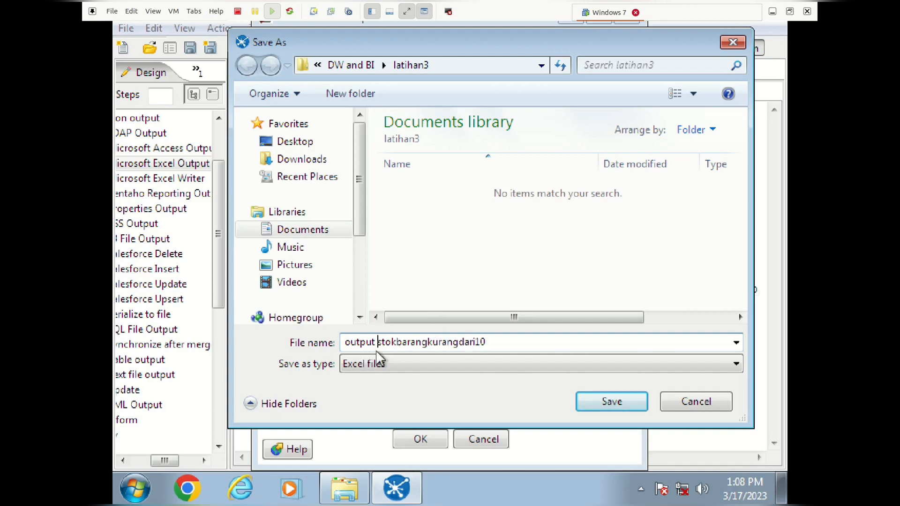
key(BackSpace)
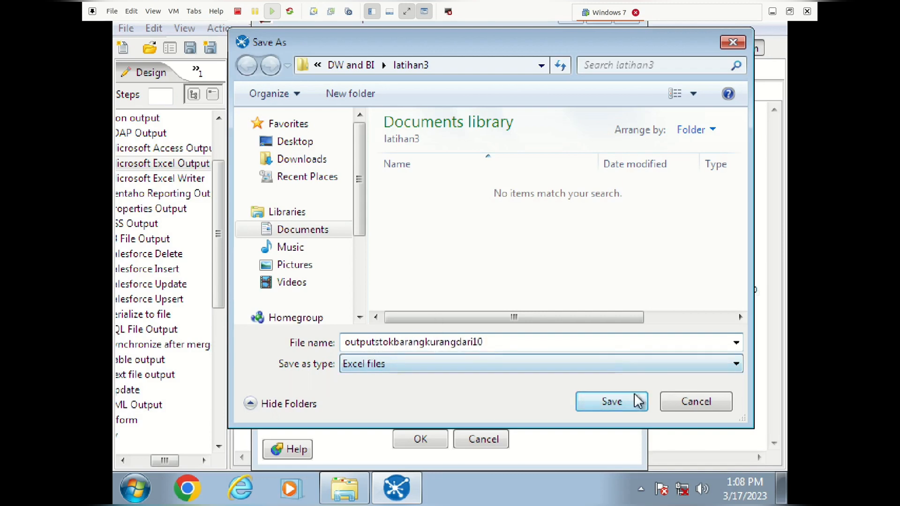
click(625, 408)
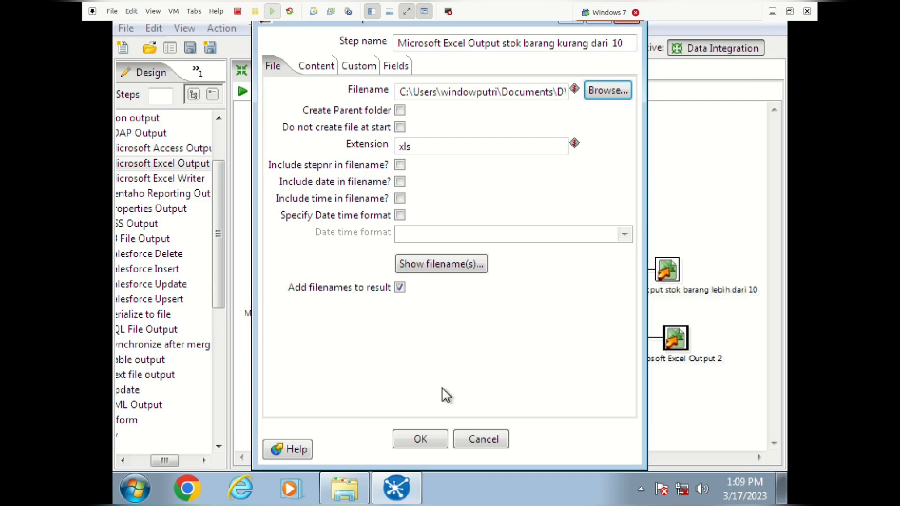
Check the full output file path of this Excel output step and apply its settings.
click(459, 265)
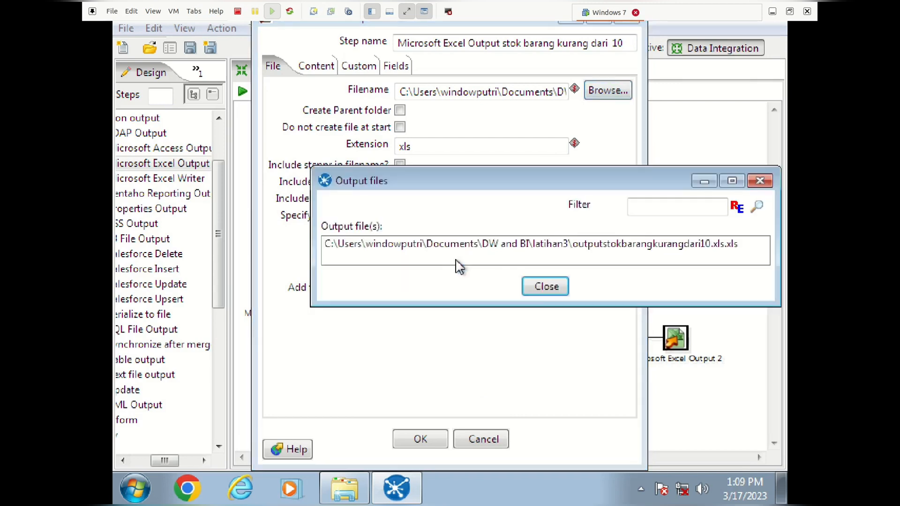
click(546, 287)
click(420, 439)
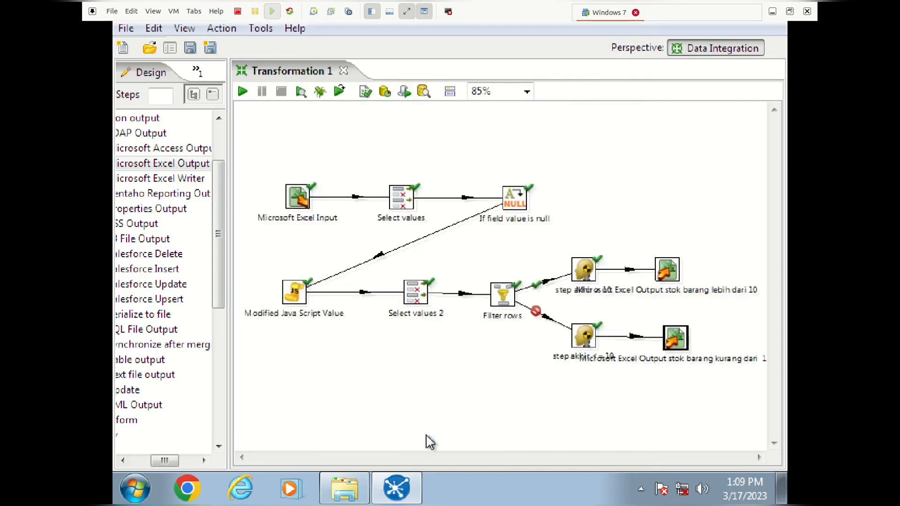
Save the transformation as latihan3 in the latihan3 folder.
click(190, 49)
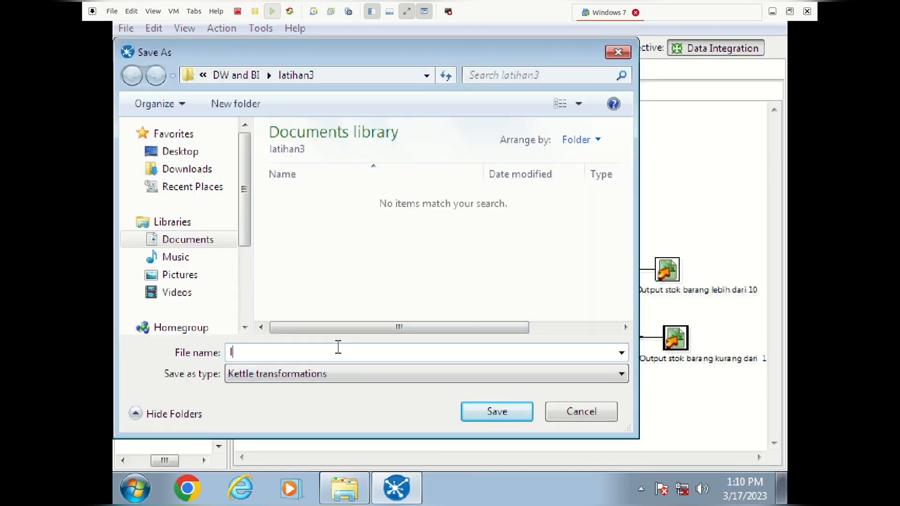
text(latihan3)
click(493, 412)
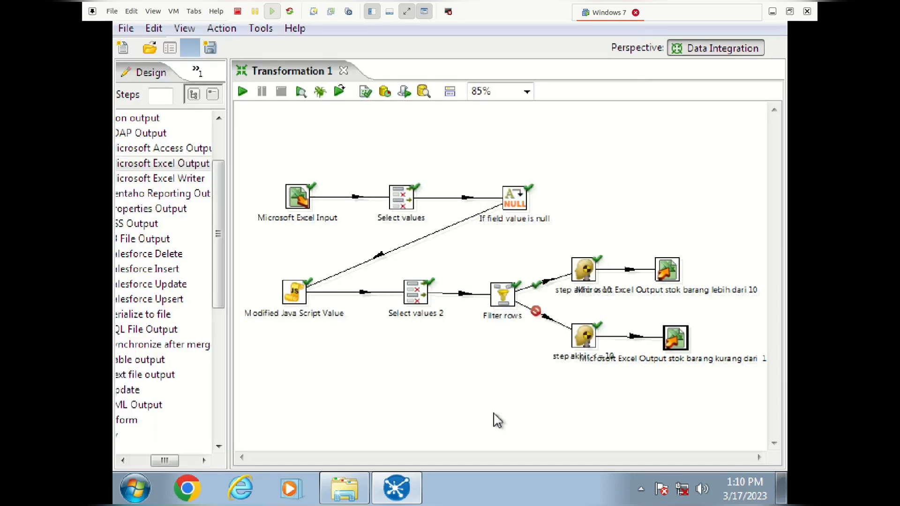
Run the latihan3 transformation with local execution and review its execution log and step metrics.
click(244, 92)
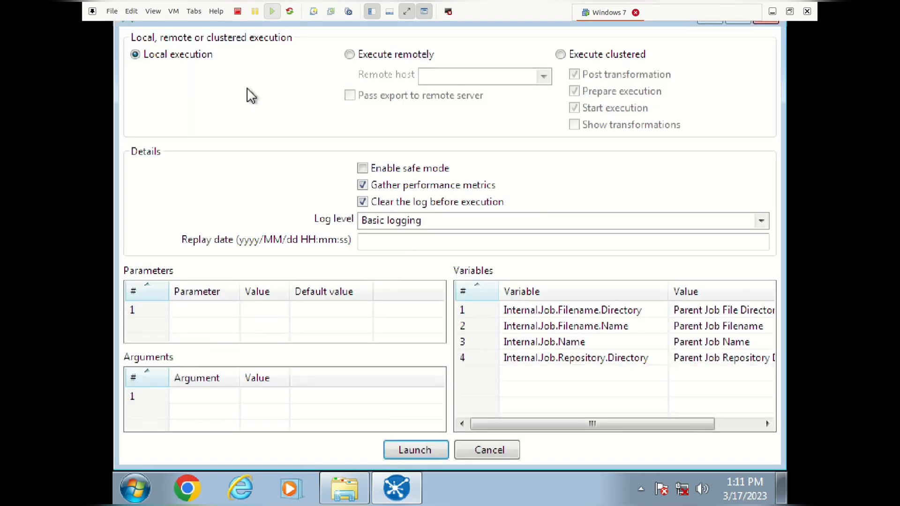
click(412, 451)
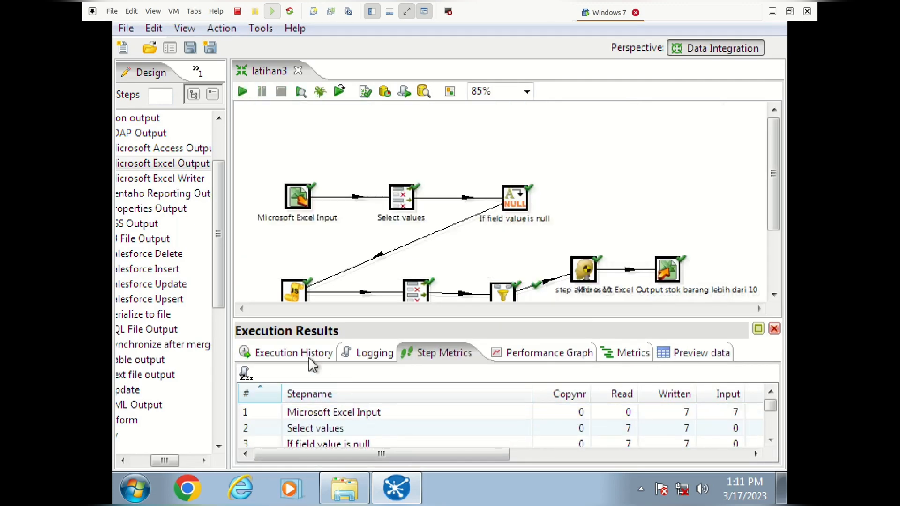
click(287, 356)
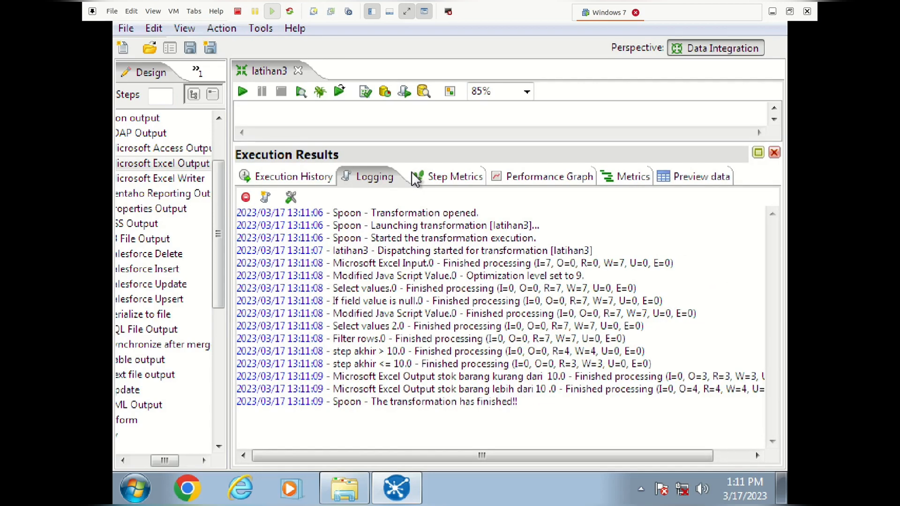
click(430, 180)
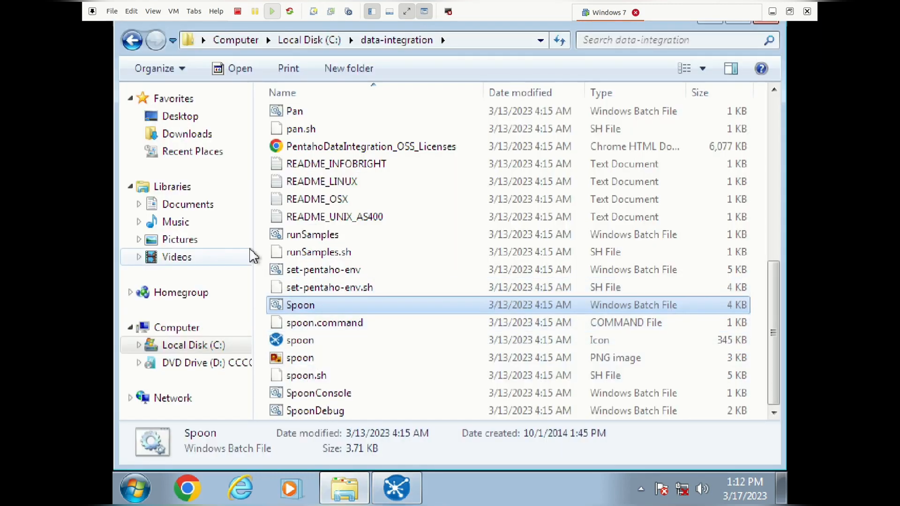
Switch to Windows Explorer and examine the generated output files in Documents > DW and BI > latihan3.
click(217, 214)
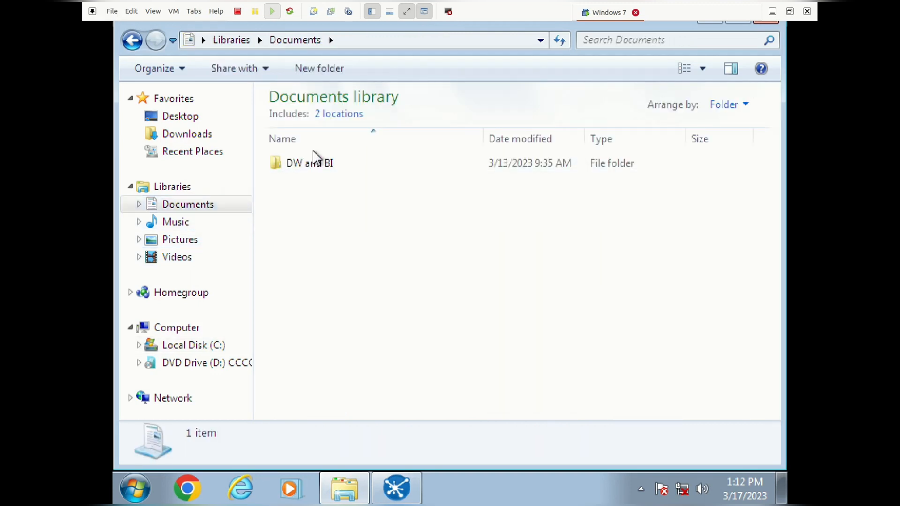
click(309, 165)
double_click(313, 165)
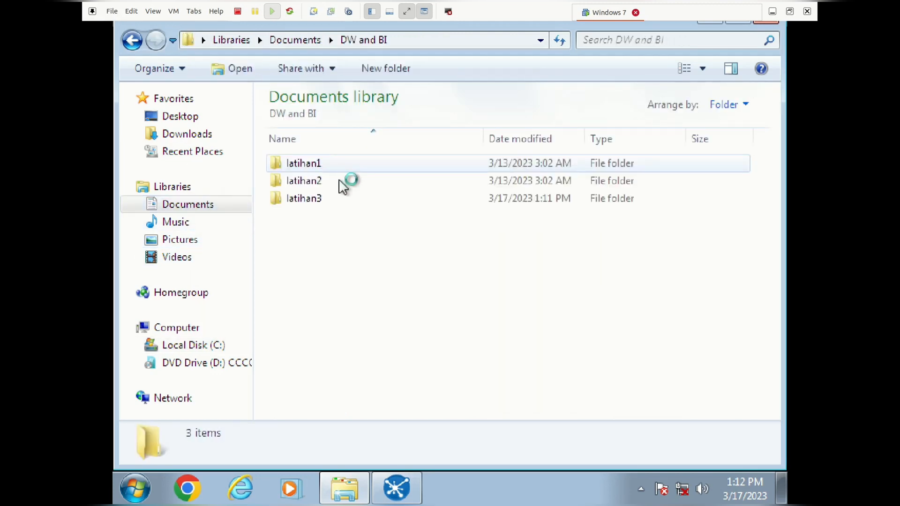
double_click(318, 202)
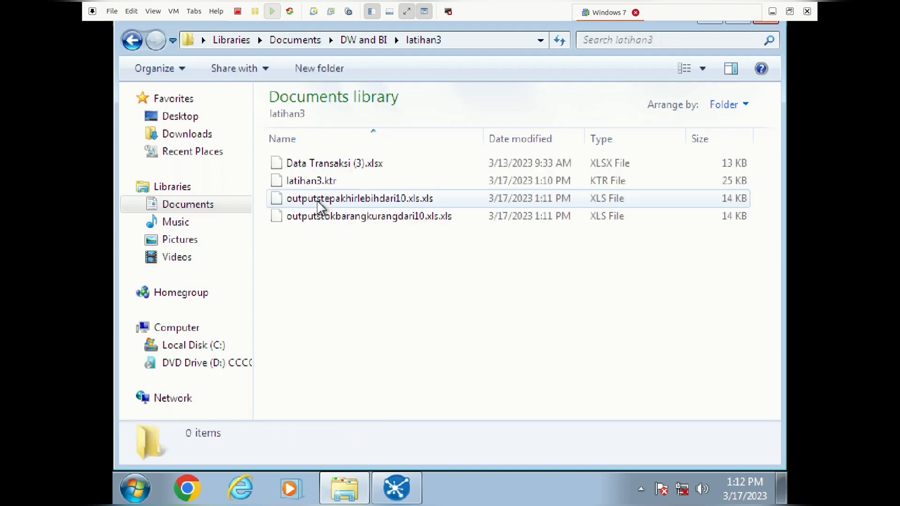
drag(347, 240, 320, 200)
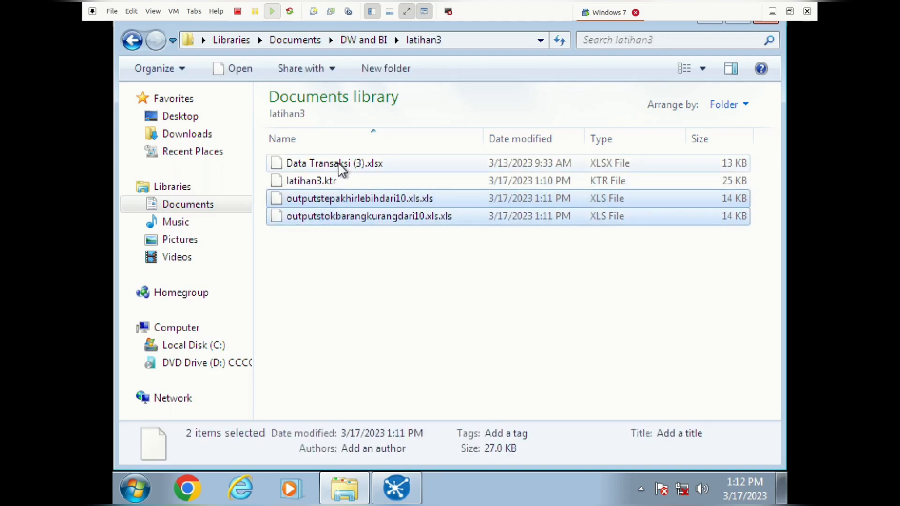
click(332, 262)
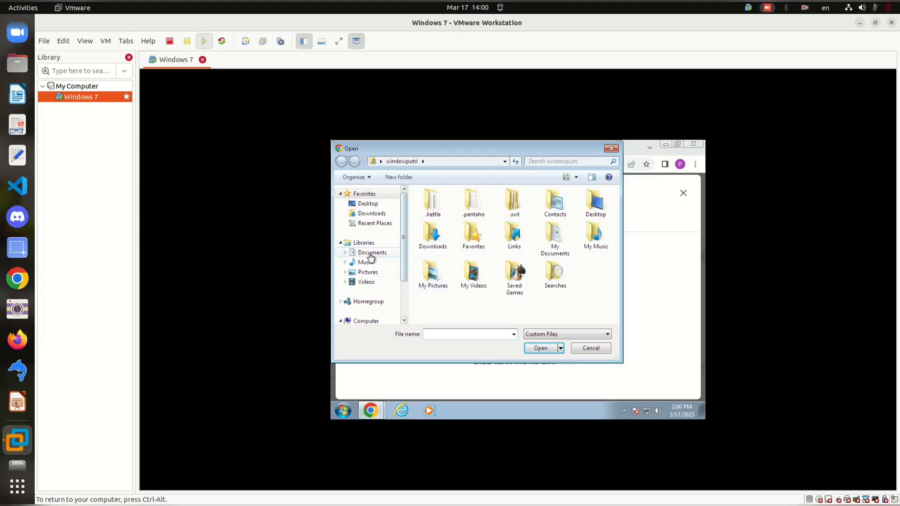
Import outputstepakhirlebihdari10.xls.xls from Documents > DW and BI > latihan3 into the Google Sheets spreadsheet, using the Ganti spreadsheet import location.
click(371, 254)
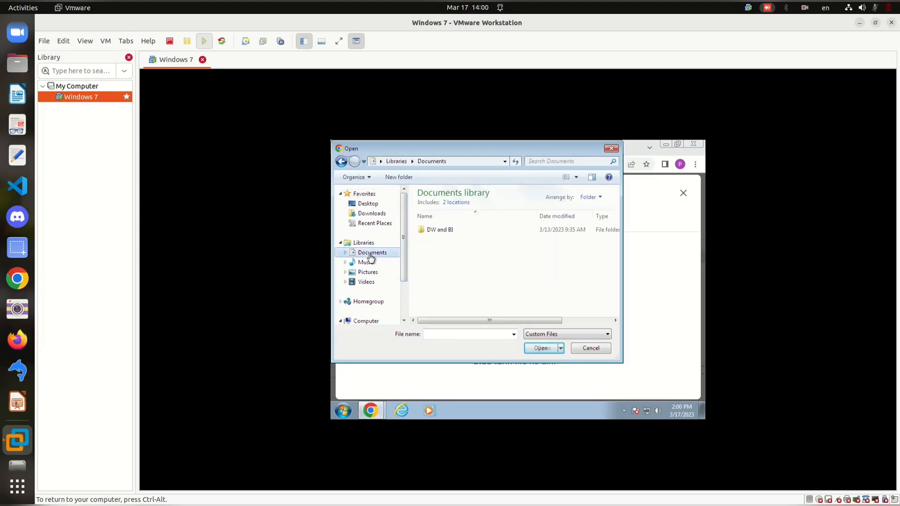
double_click(440, 231)
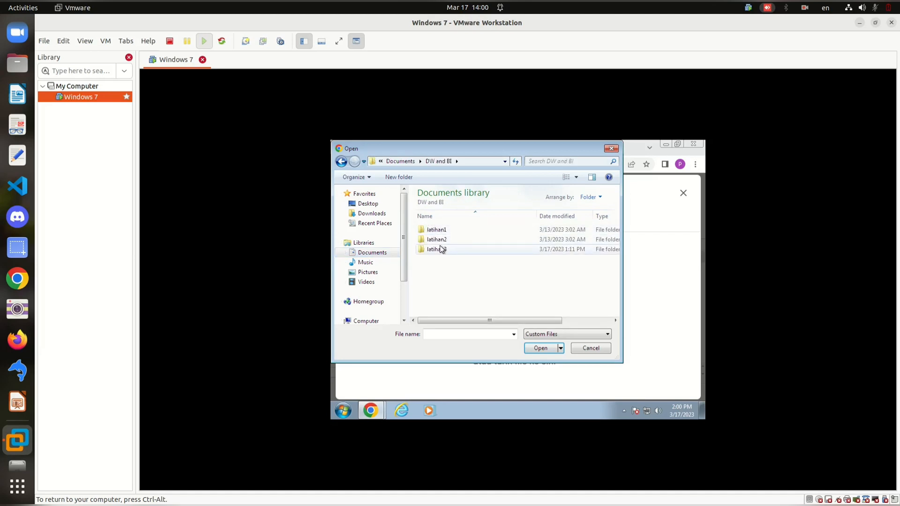
click(441, 249)
double_click(440, 249)
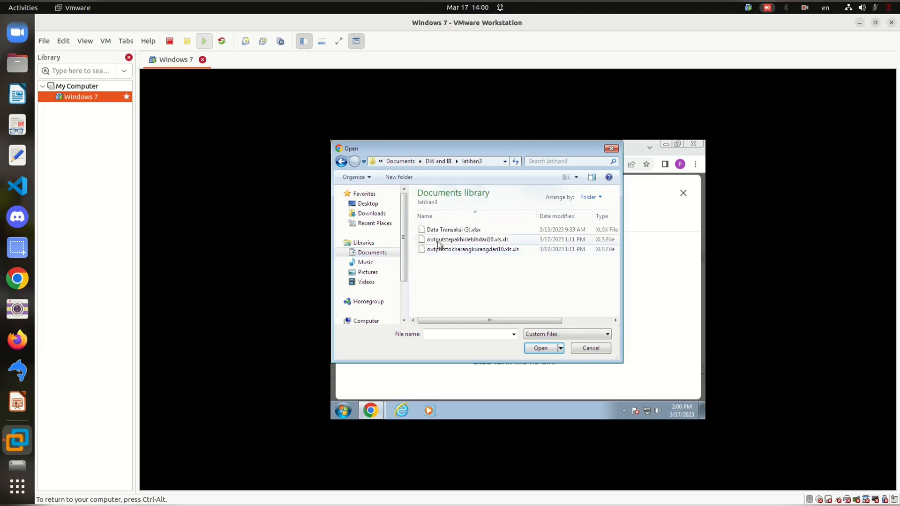
click(453, 239)
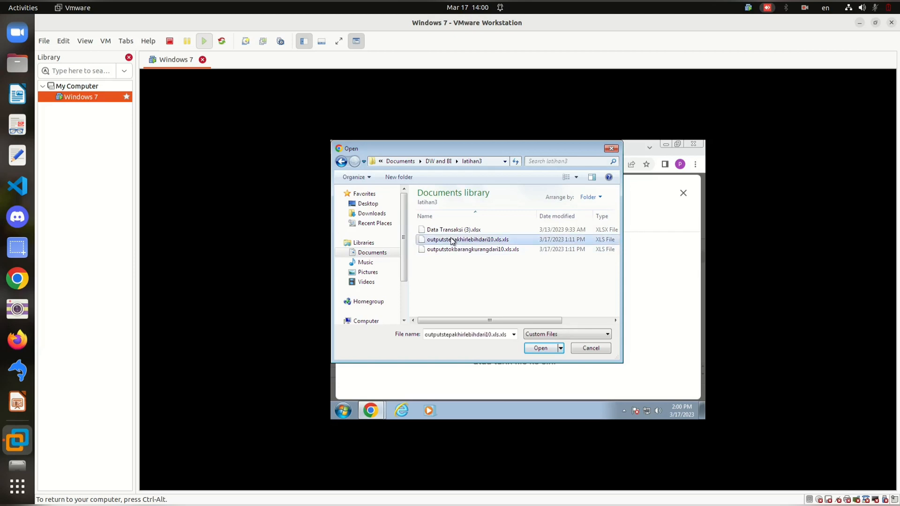
click(553, 349)
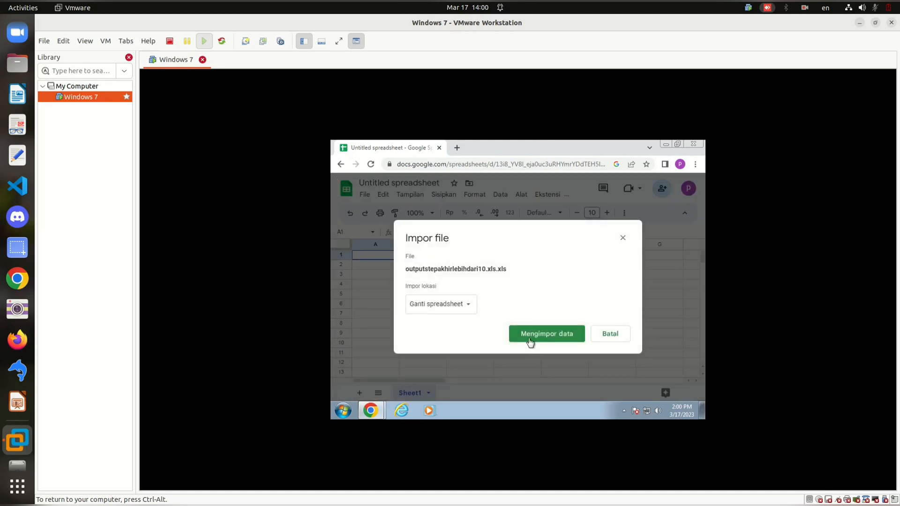
click(530, 341)
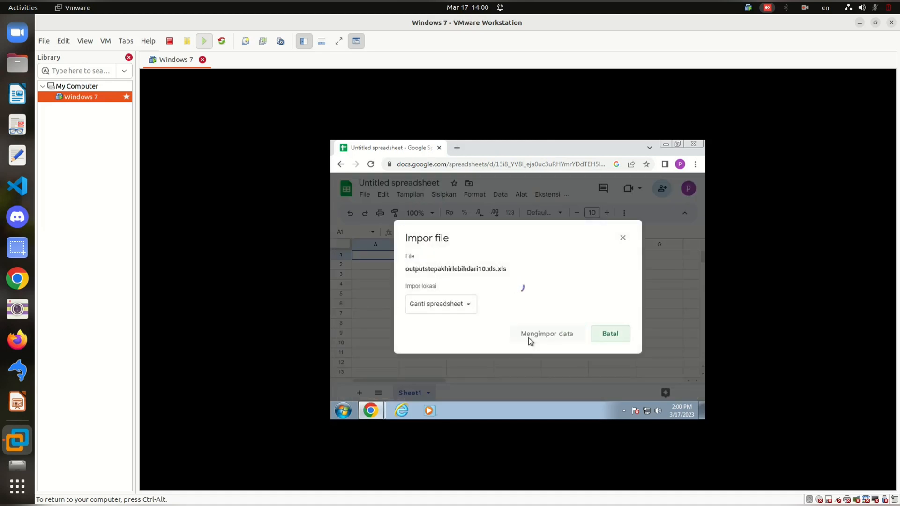
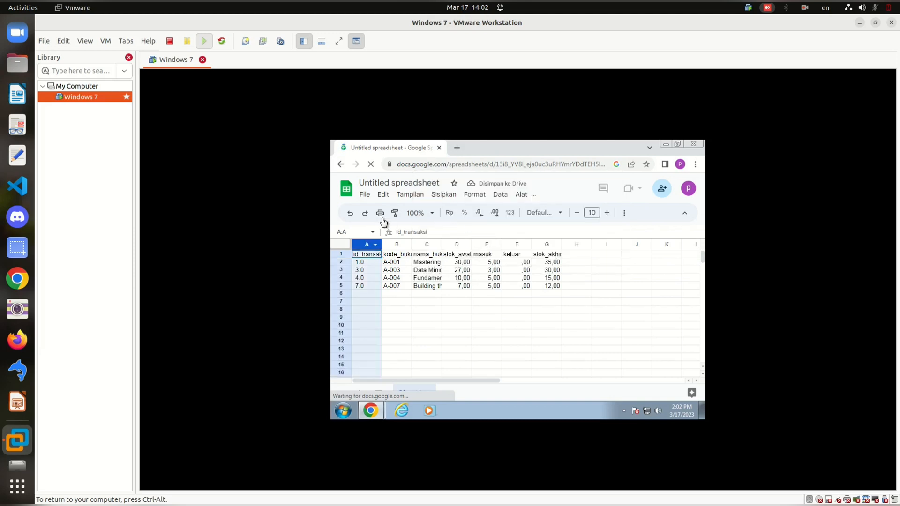
Upload outputstokbarangkurangdari10.xls.xls from the latihan3 folder and import it into a blank spreadsheet with Ganti spreadsheet, showing the virtual machine full screen.
click(365, 196)
click(364, 195)
click(365, 197)
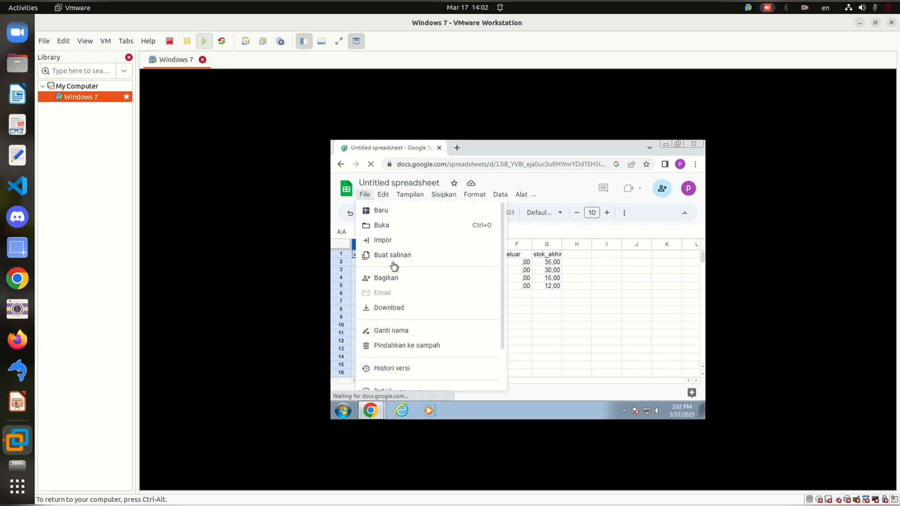
click(383, 240)
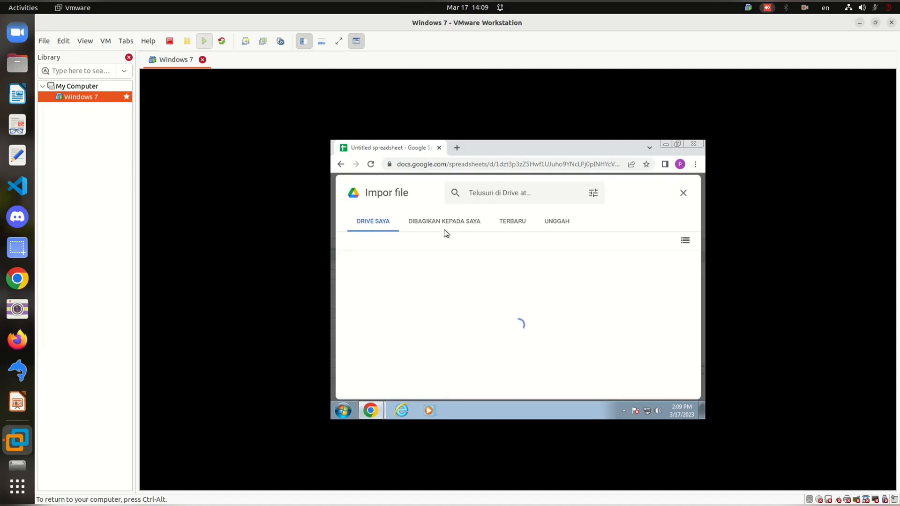
click(561, 223)
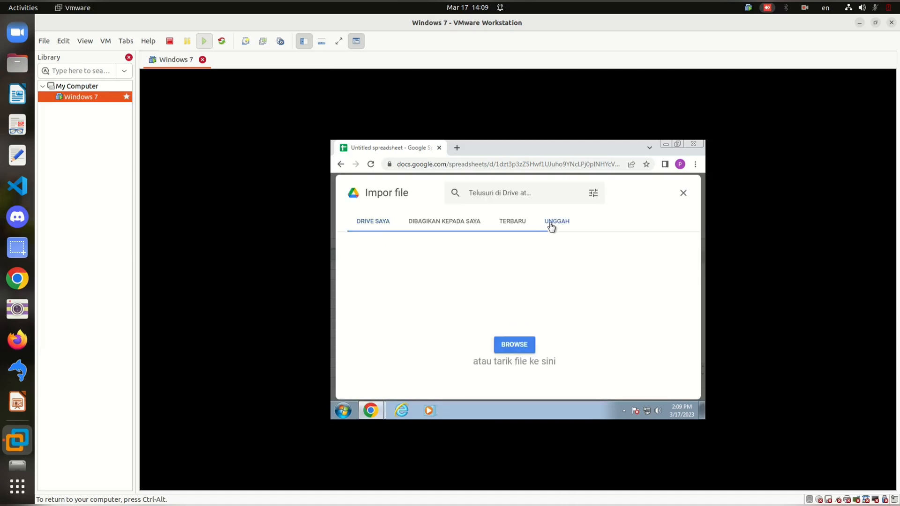
click(521, 345)
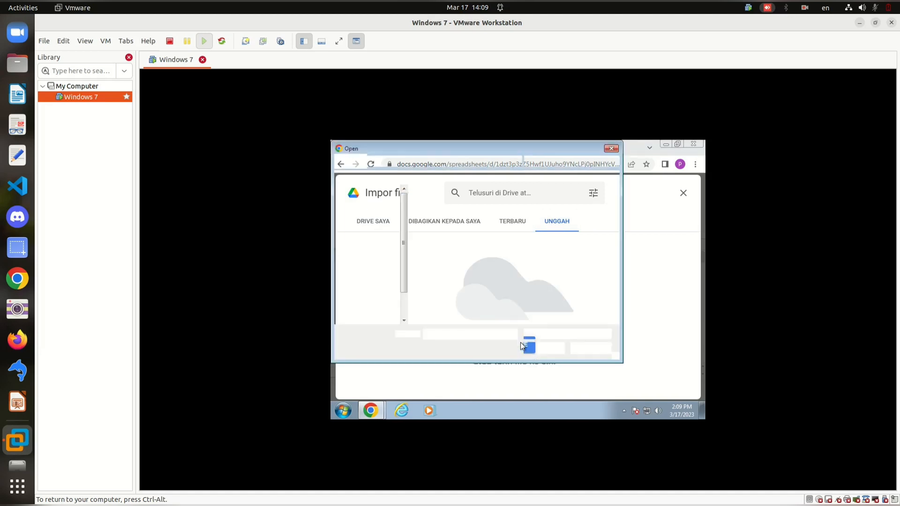
click(486, 252)
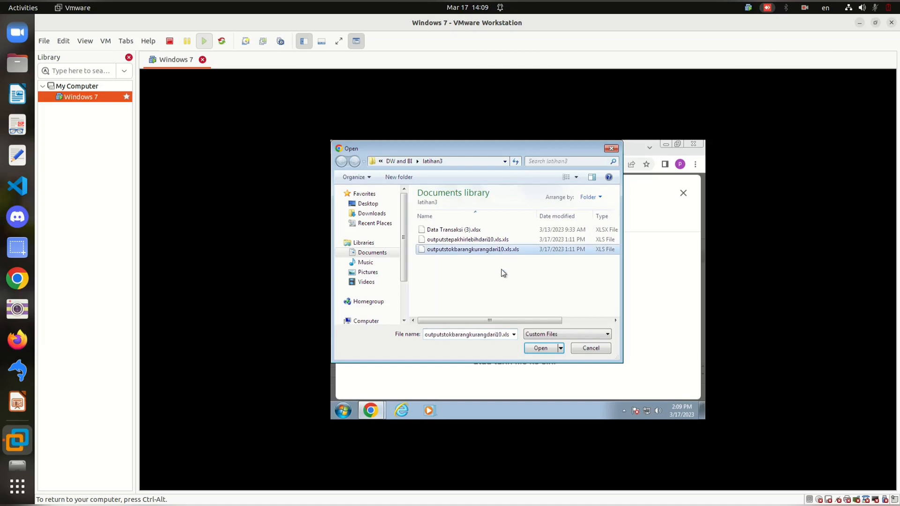
click(538, 349)
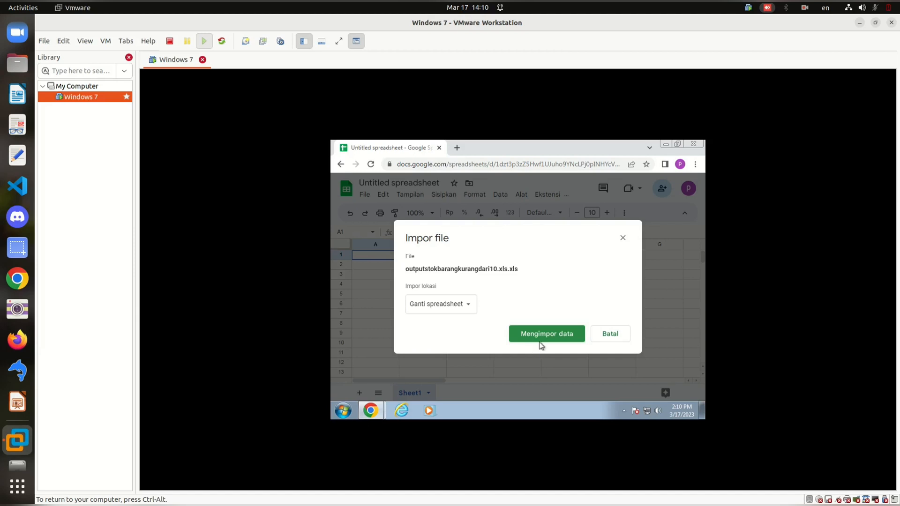
click(551, 334)
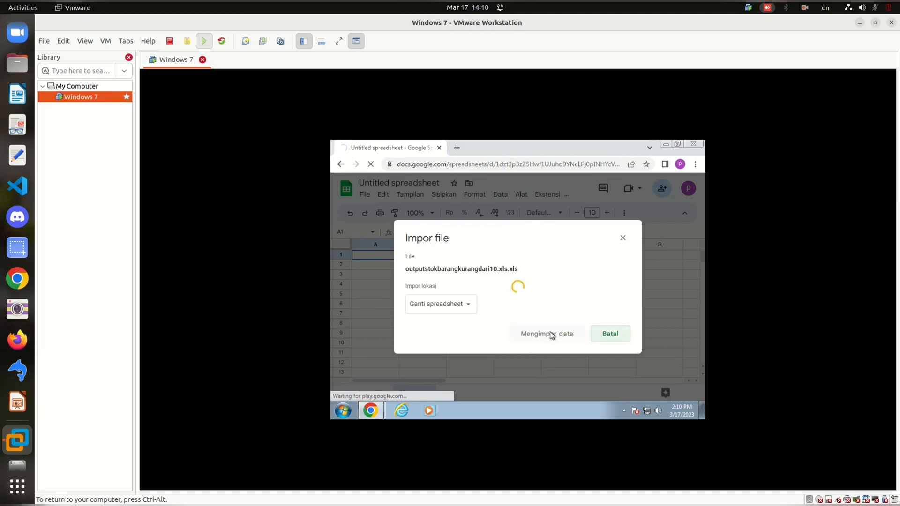
key(ctrl+alt+Return)
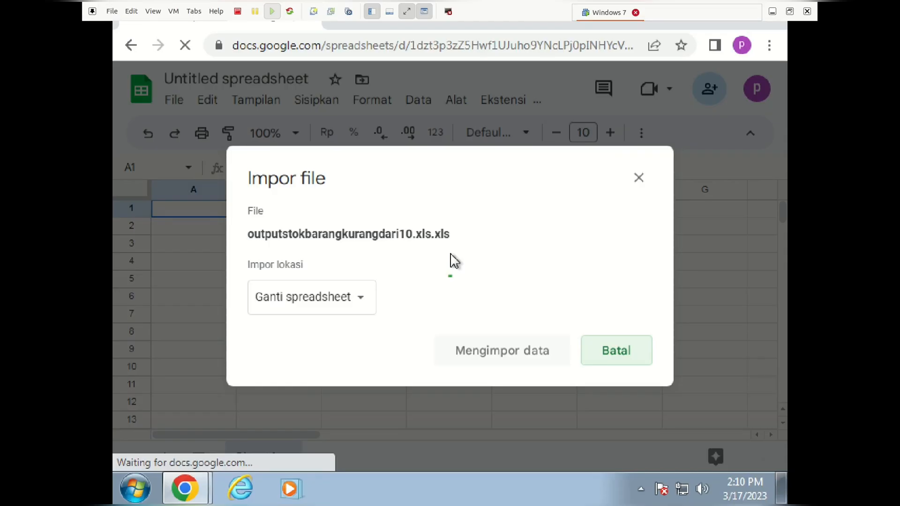